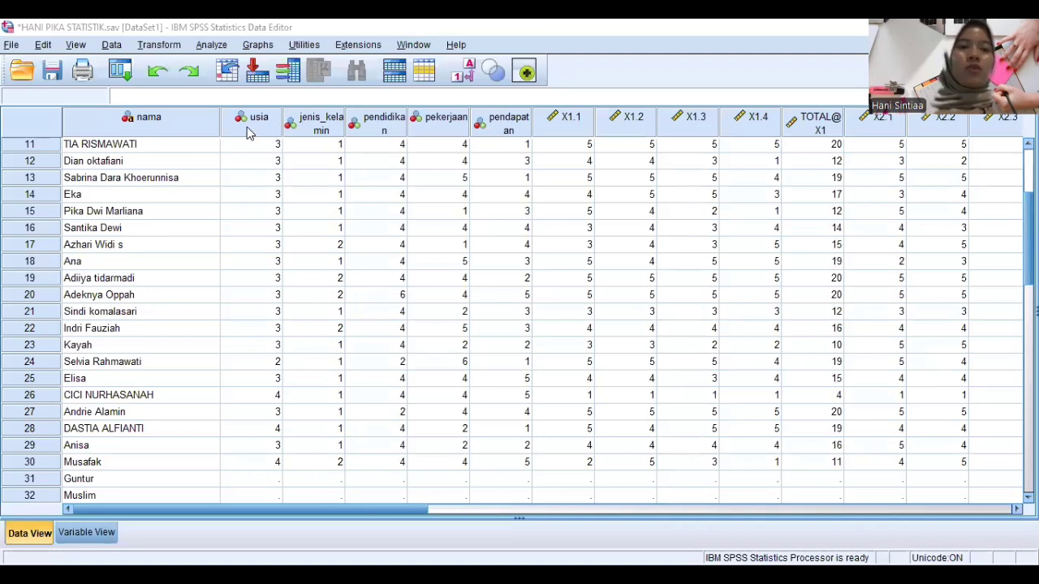
Open the Bivariate Correlations dialog and remove X1.1, X1.2, X1.3, X1.4 and TOTAL@X1 from the variables to correlate
left_click(215, 47)
mouse_move(263, 205)
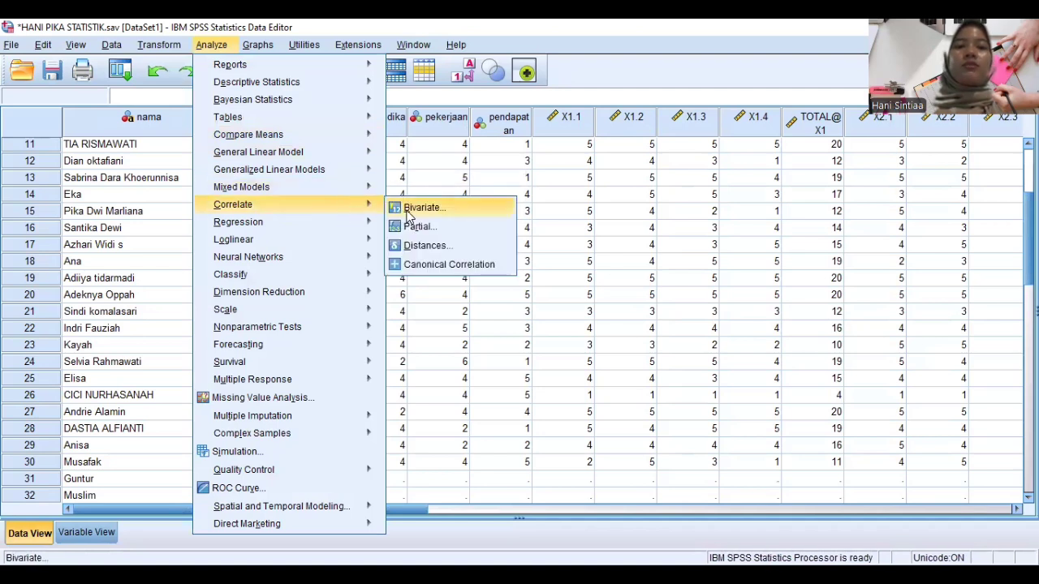
left_click(417, 208)
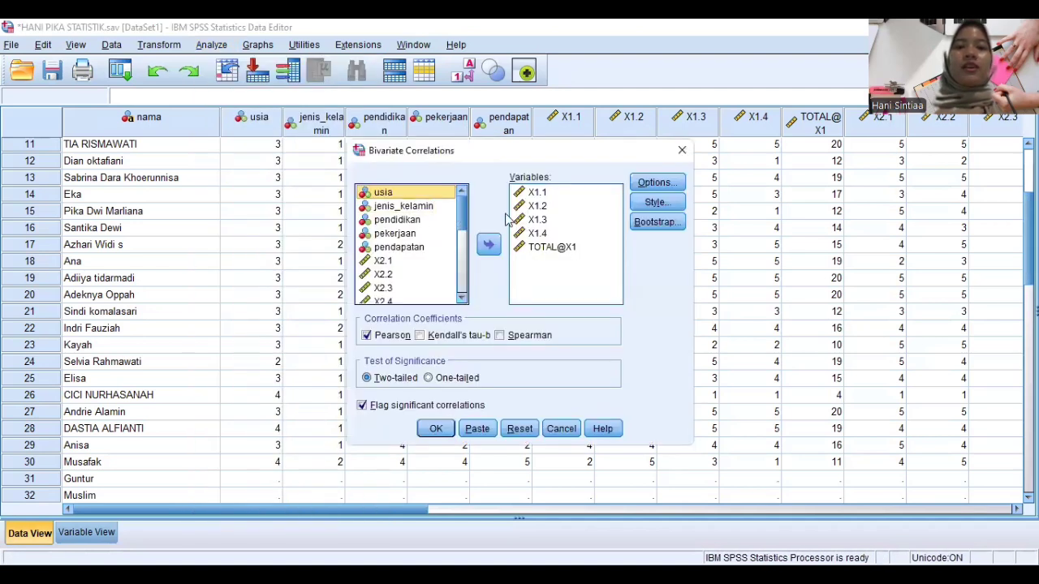
left_click(530, 195)
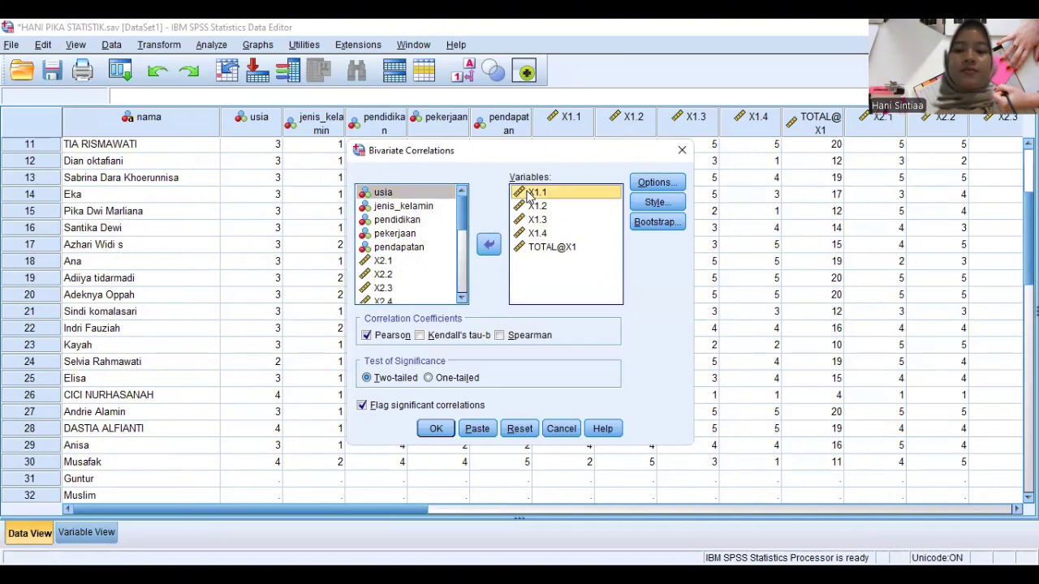
key("shift+Down")
key("shift+Down")
key("shift+Down")
key("shift+Down")
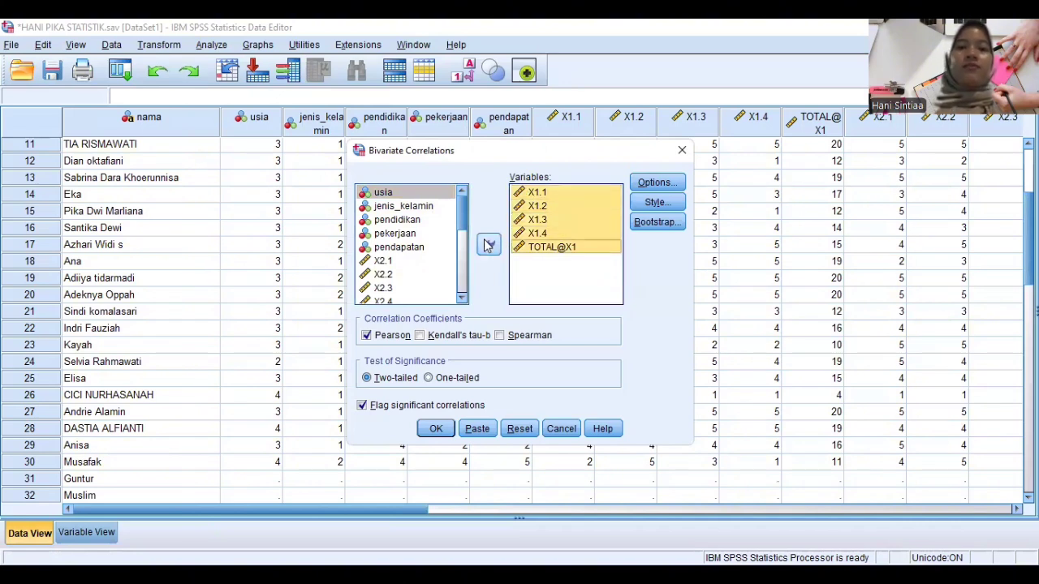
left_click(488, 245)
Add X1.1 through X1.4 and TOTAL@X1 as variables and run the two-tailed Pearson correlation
left_click(400, 260)
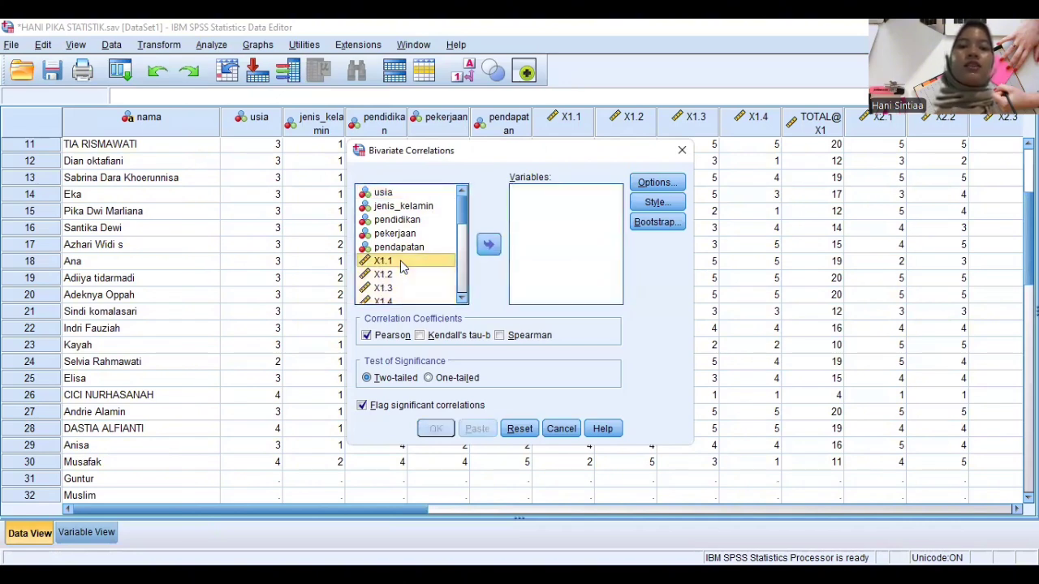
key("shift+Down")
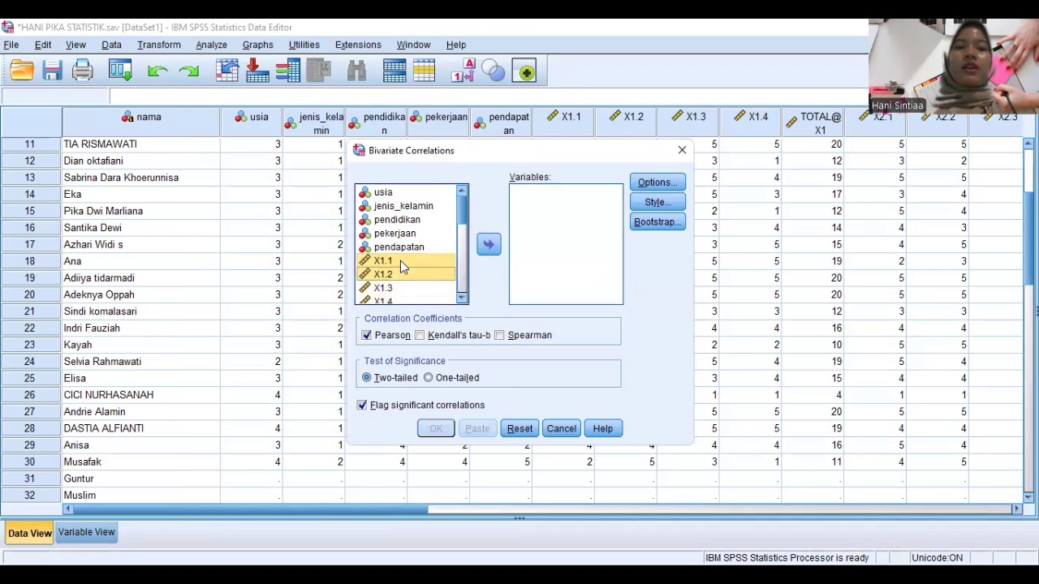
key("shift+Down")
key("shift+Down")
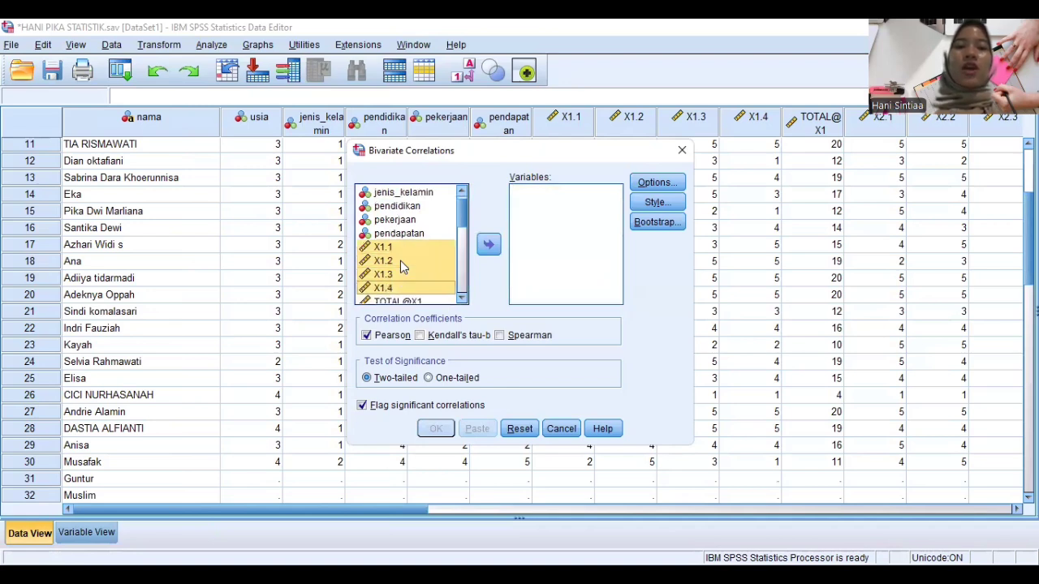
key("shift+Down")
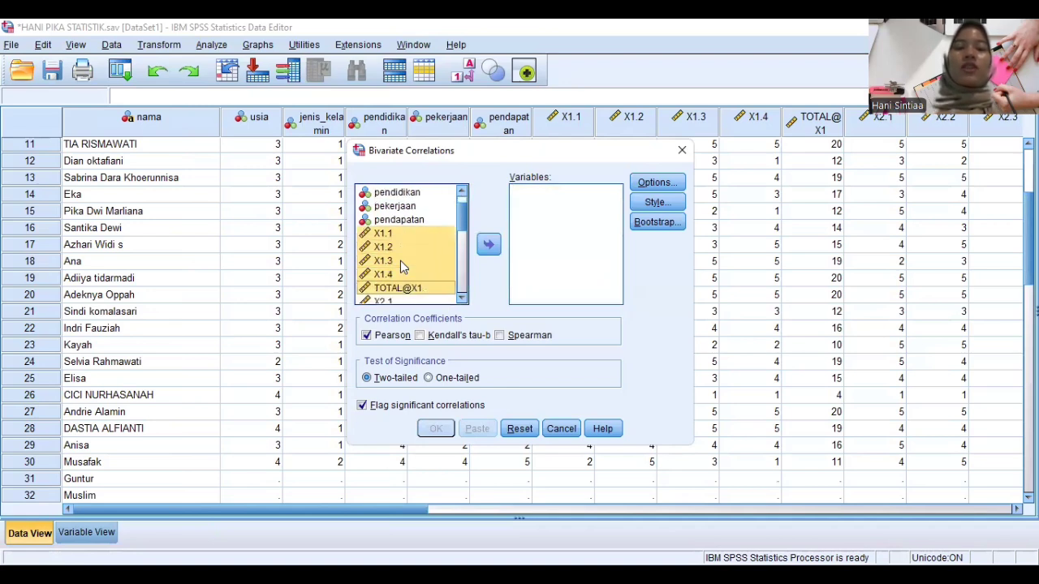
left_click(487, 249)
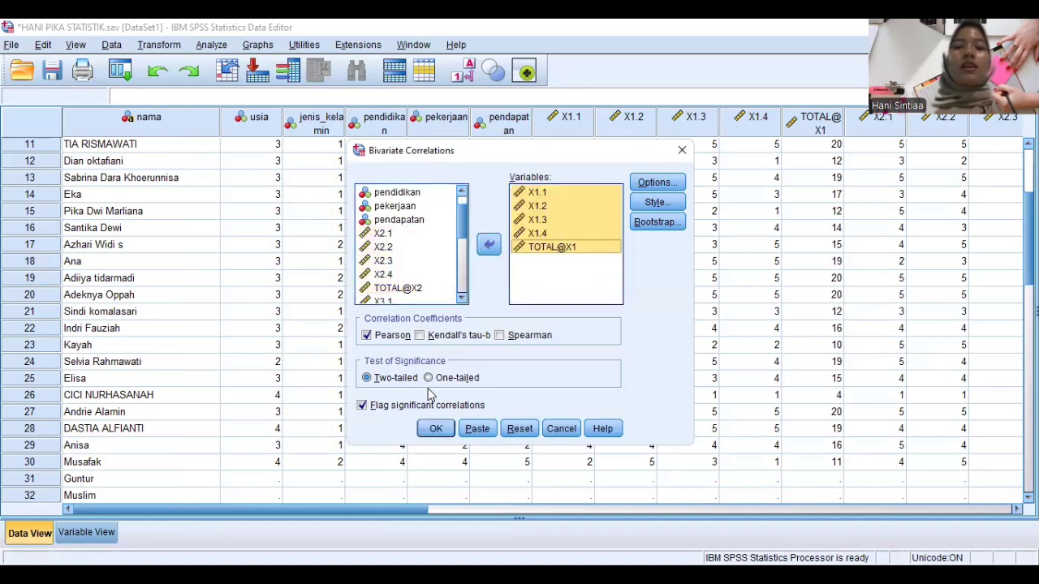
left_click(439, 429)
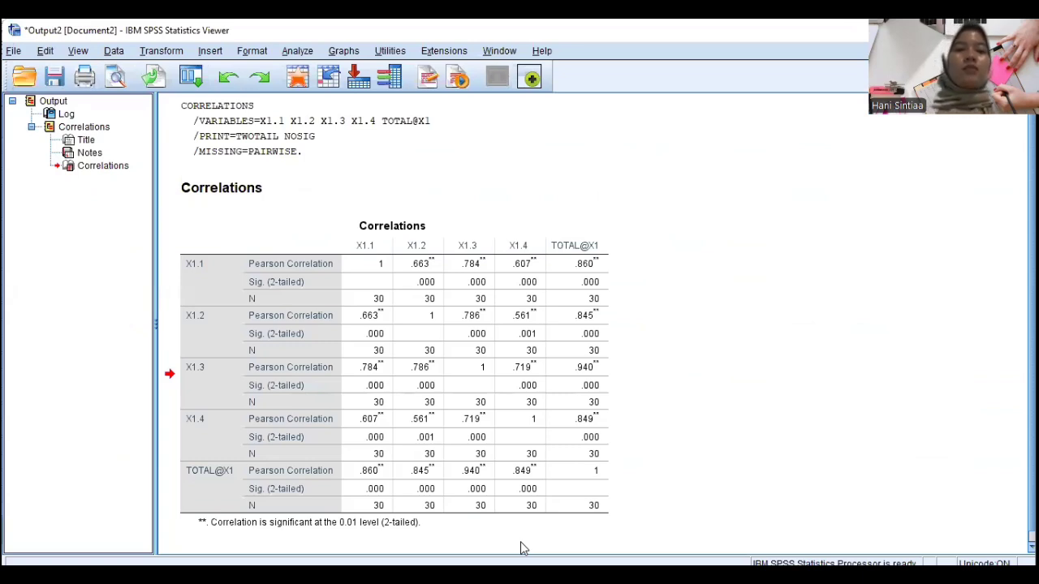
Examine the Correlations table for the X1 items in the output and return to the data set
left_click(520, 532)
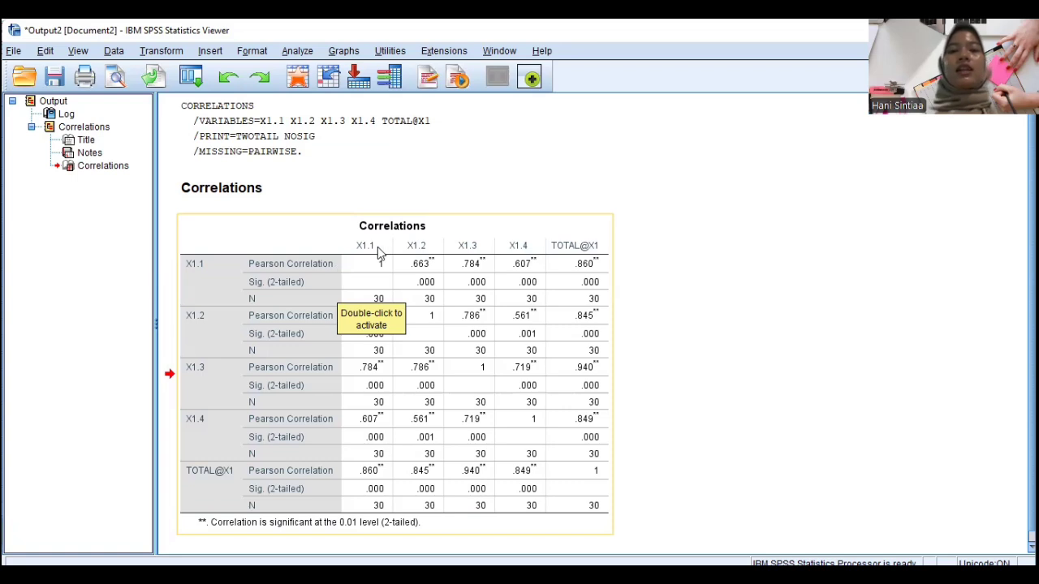
left_click(509, 293)
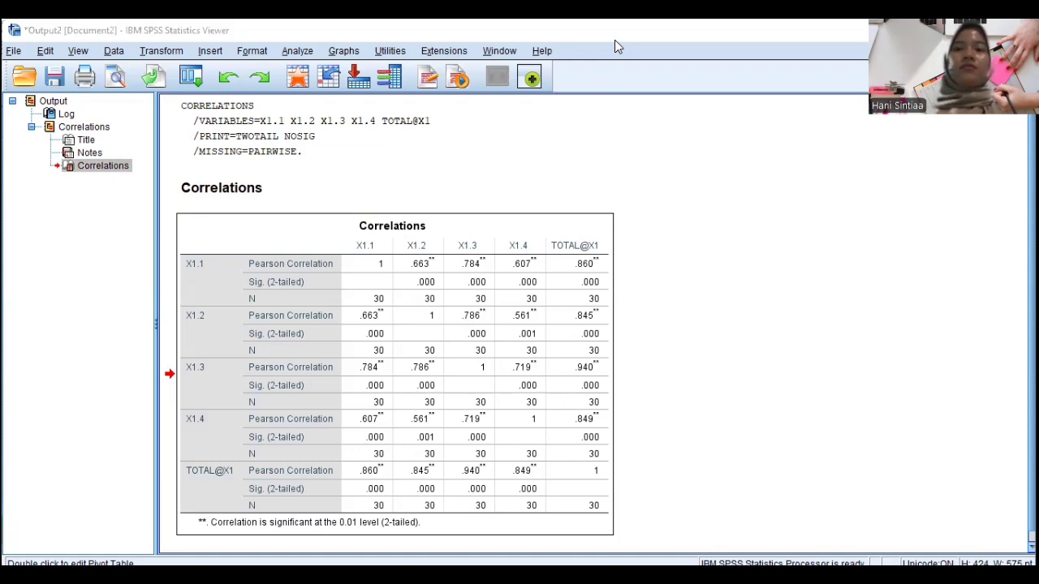
key("alt+Tab")
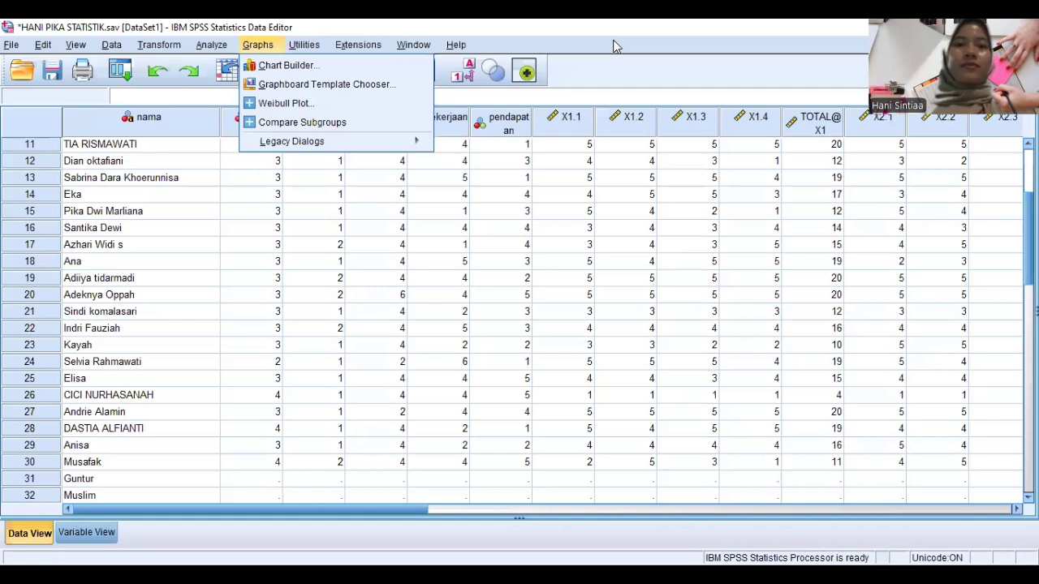
left_click(735, 114)
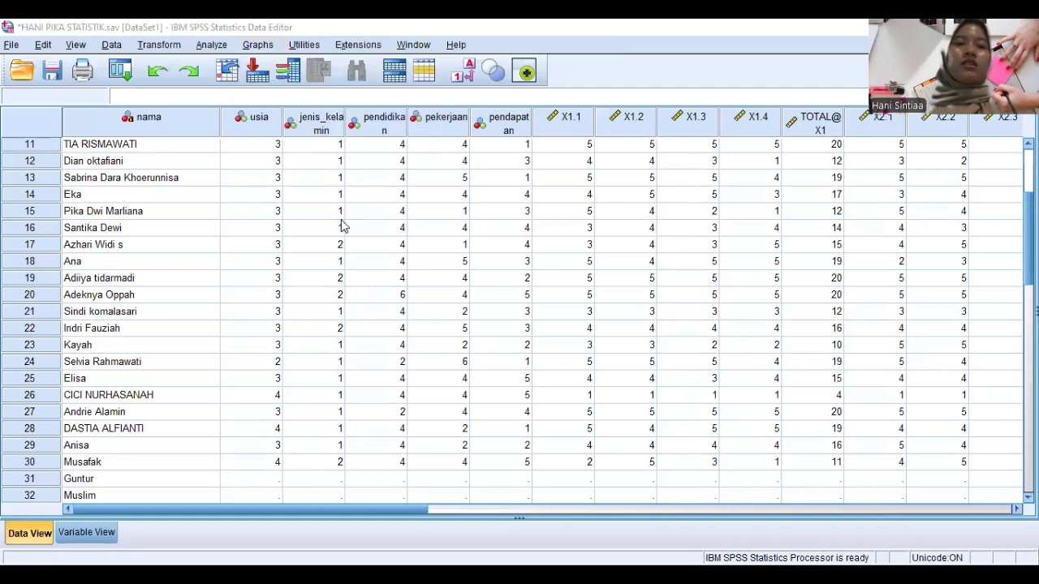
Reopen the Bivariate Correlations dialog and clear the X1 items and TOTAL@X1 from the variables to correlate
left_click(211, 45)
mouse_move(257, 207)
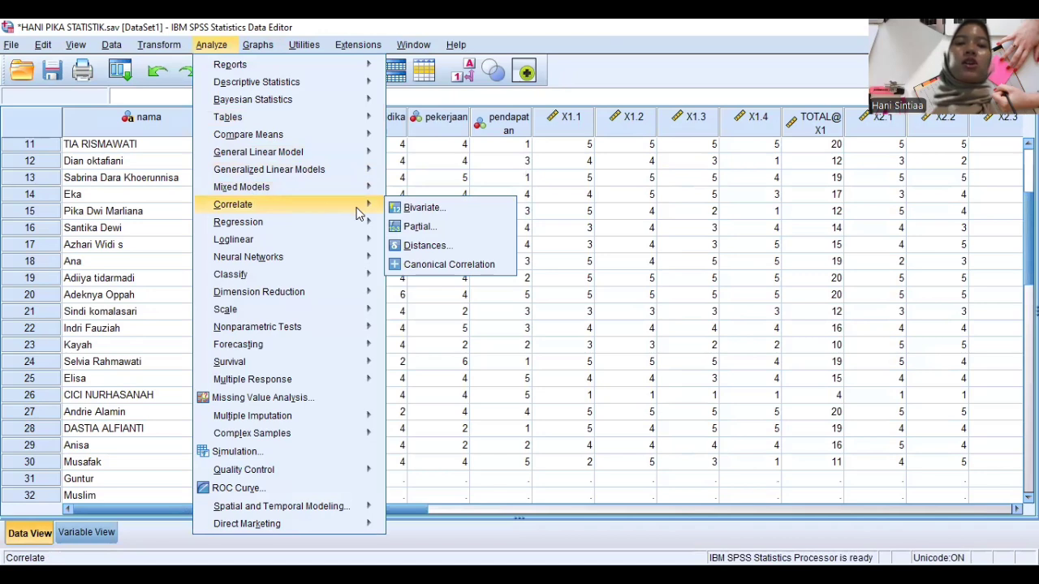
left_click(410, 209)
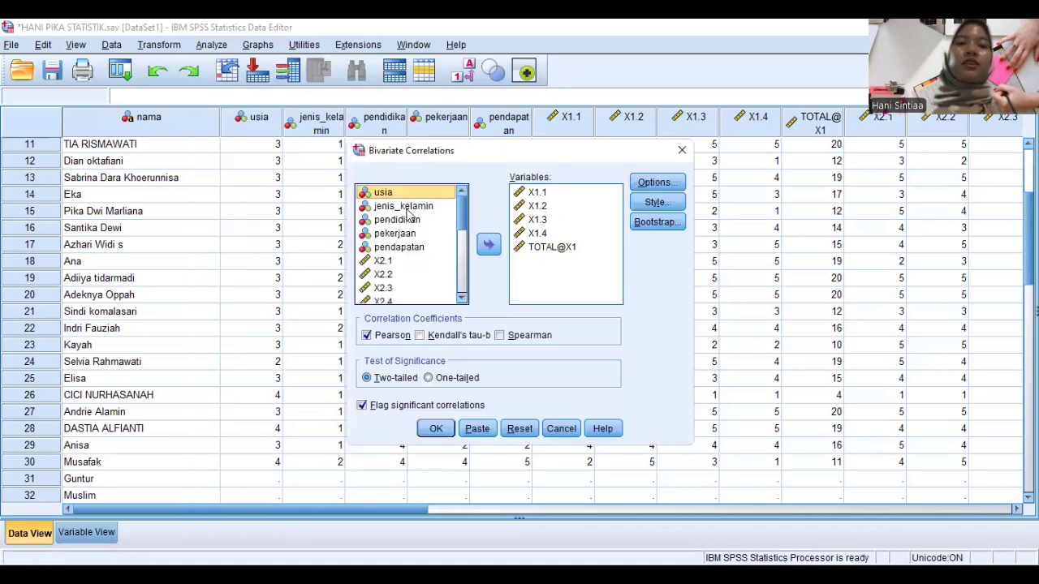
left_click(533, 196)
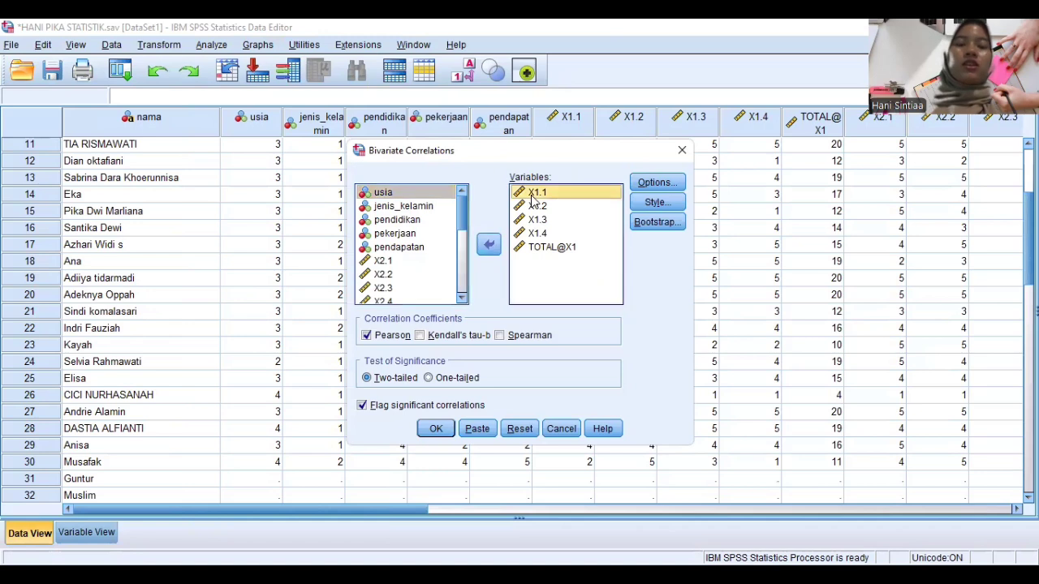
key("shift+Down")
key("shift+Down")
key("shift+Down")
key("shift+Down")
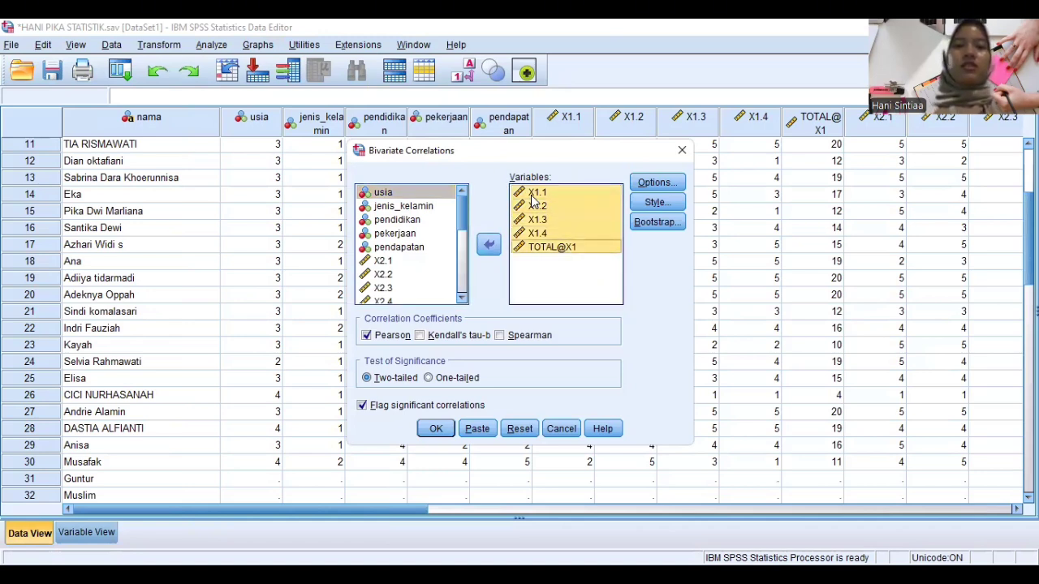
left_click(489, 244)
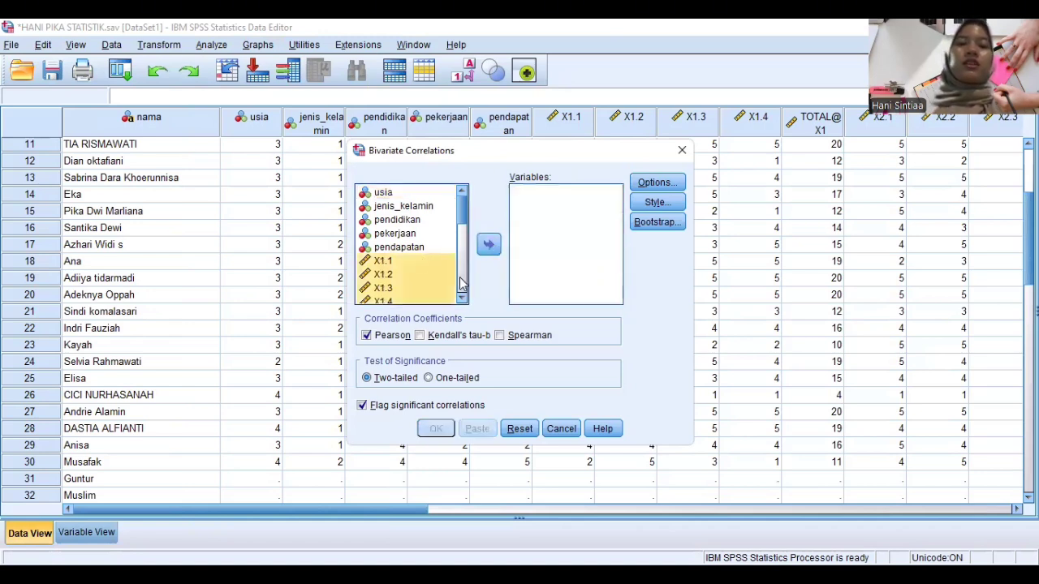
Add X2.1 through X2.4 and TOTAL@X2 as variables and run the two-tailed Pearson correlation
scroll(462, 225, "down", 3)
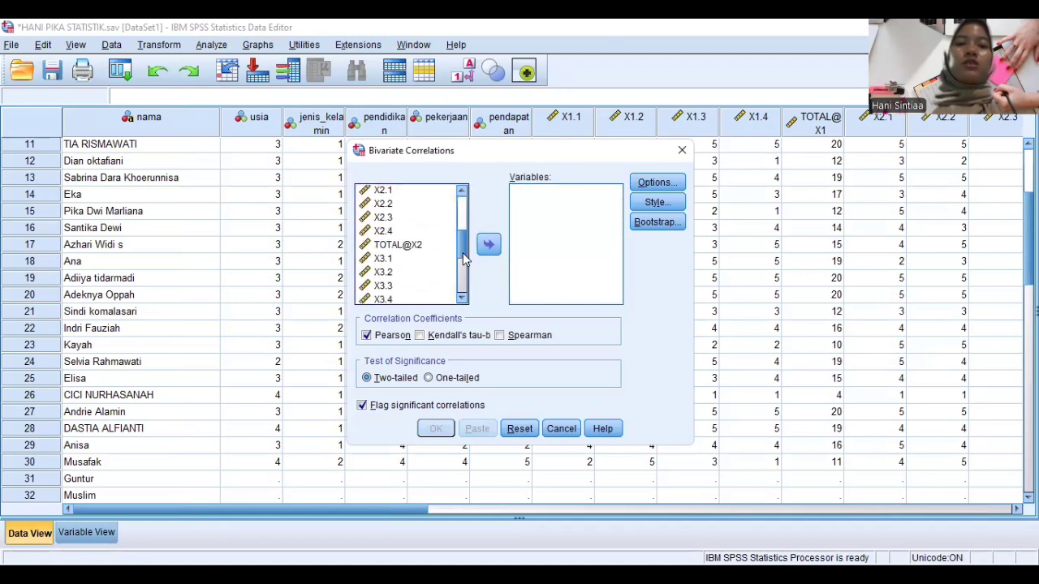
left_click(415, 201)
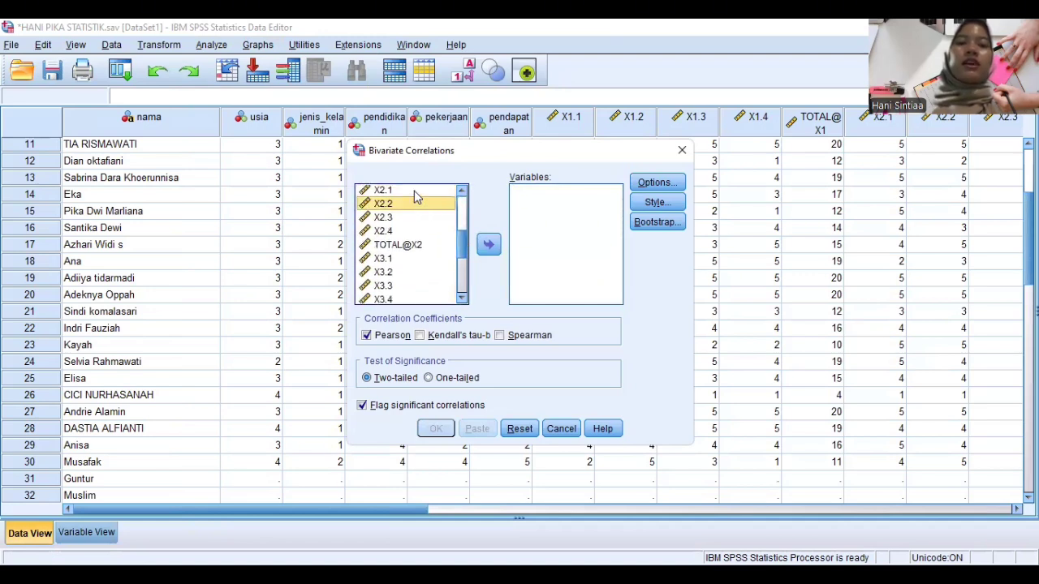
left_click(415, 193)
key("Up")
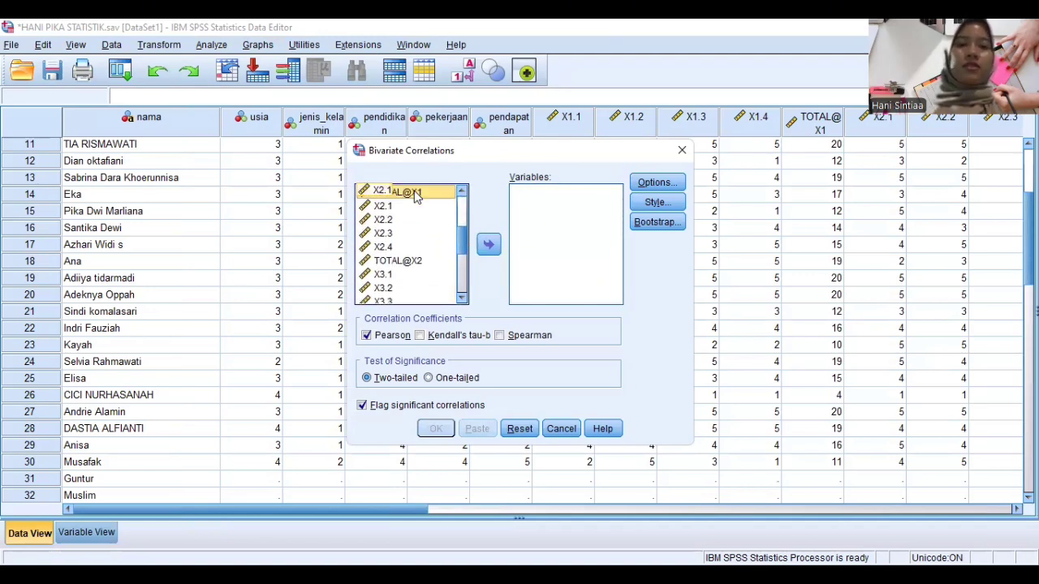
key("Down")
key("shift+Down")
key("shift+Down")
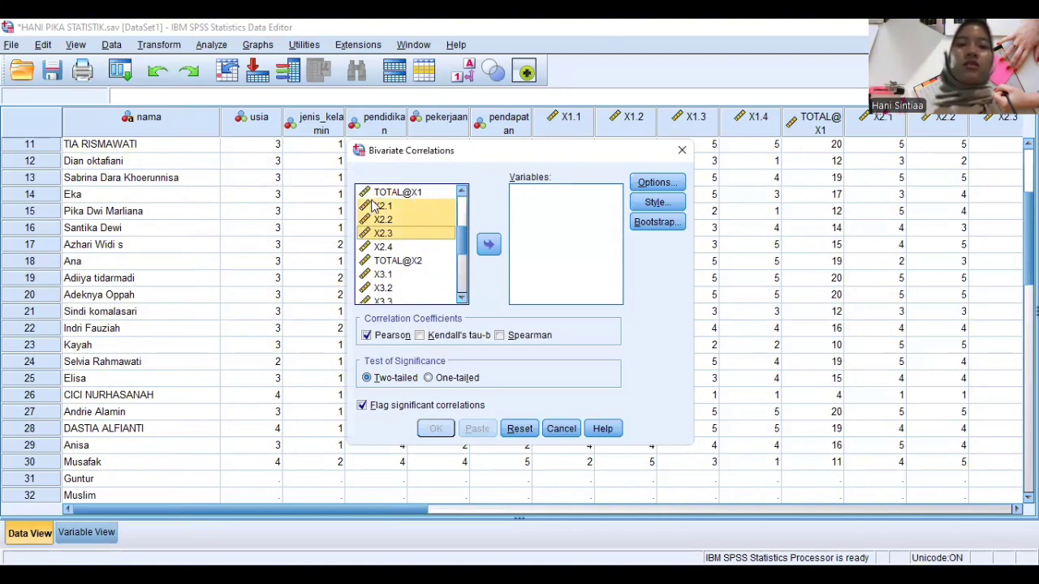
key("shift+Down")
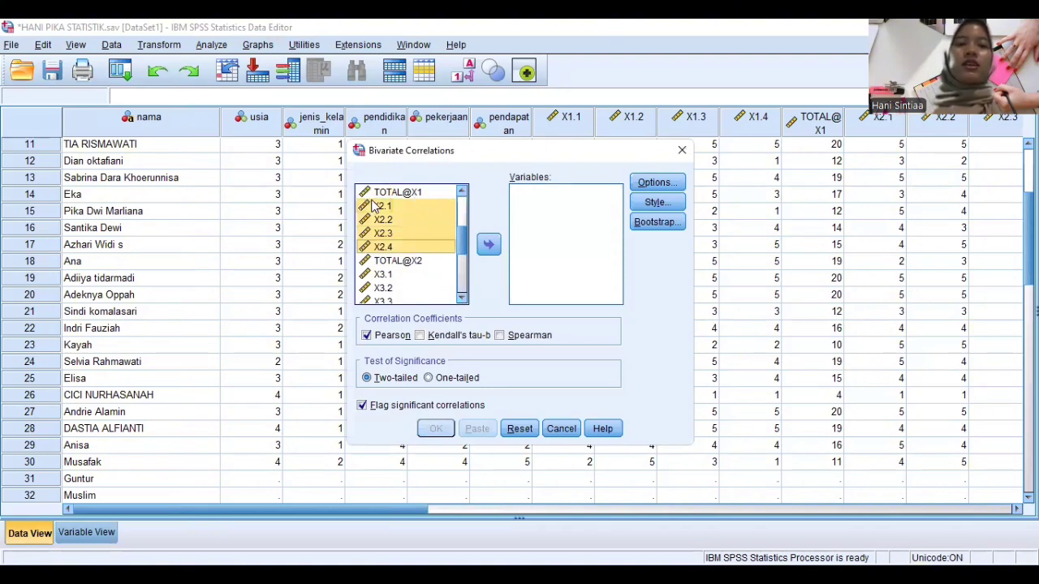
key("shift+Down")
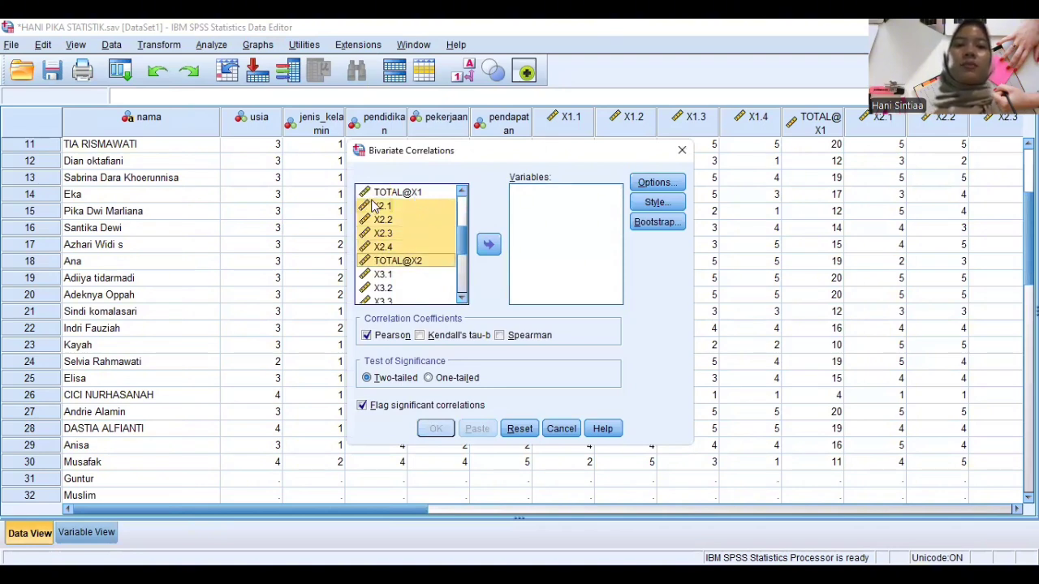
left_click(489, 245)
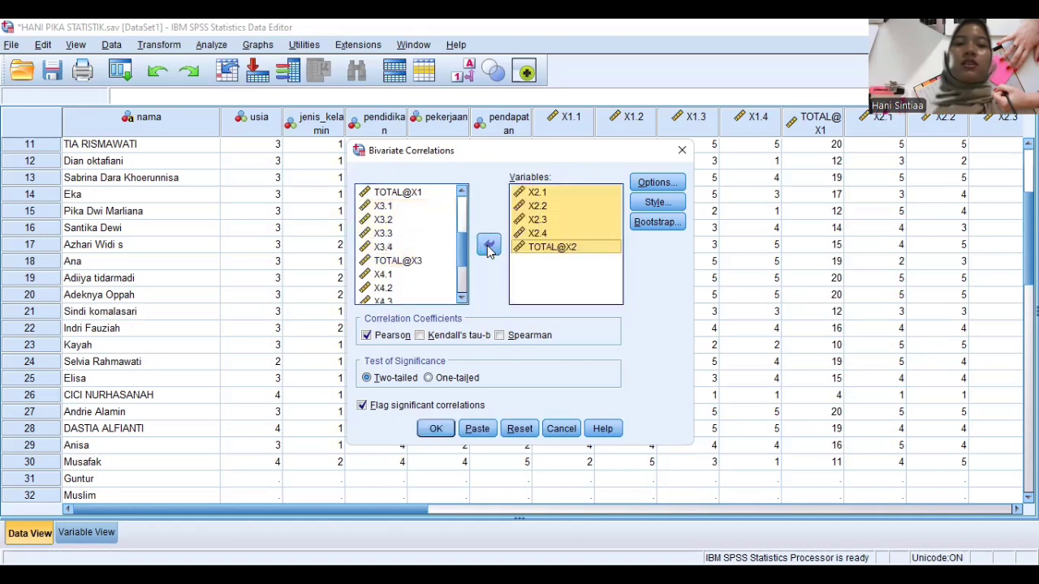
left_click(435, 430)
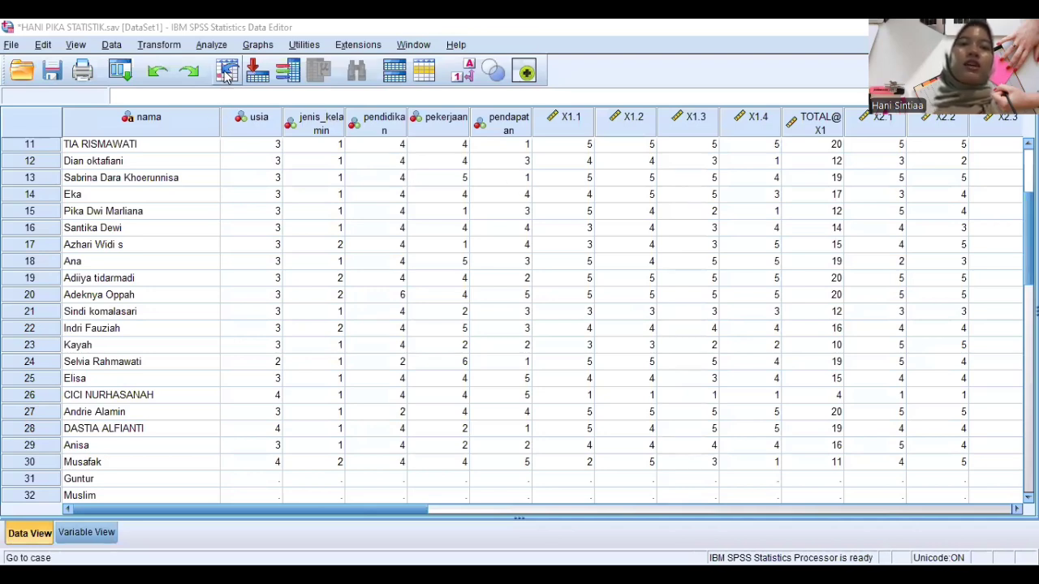
Open a Reliability Analysis and add X1.1, X1.2, X1.3, X1.4 and TOTAL@X1 as its items
left_click(212, 46)
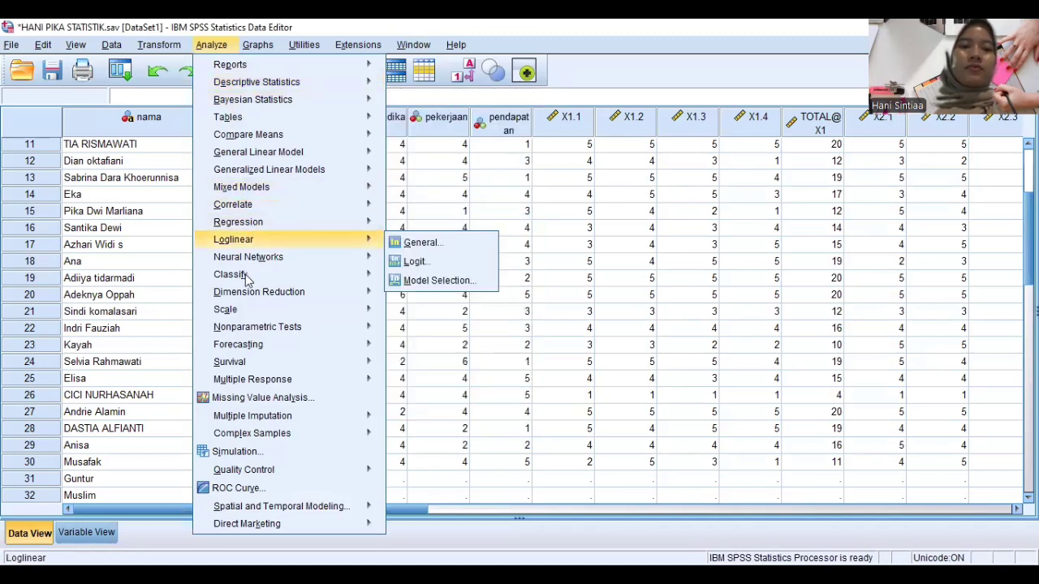
mouse_move(251, 309)
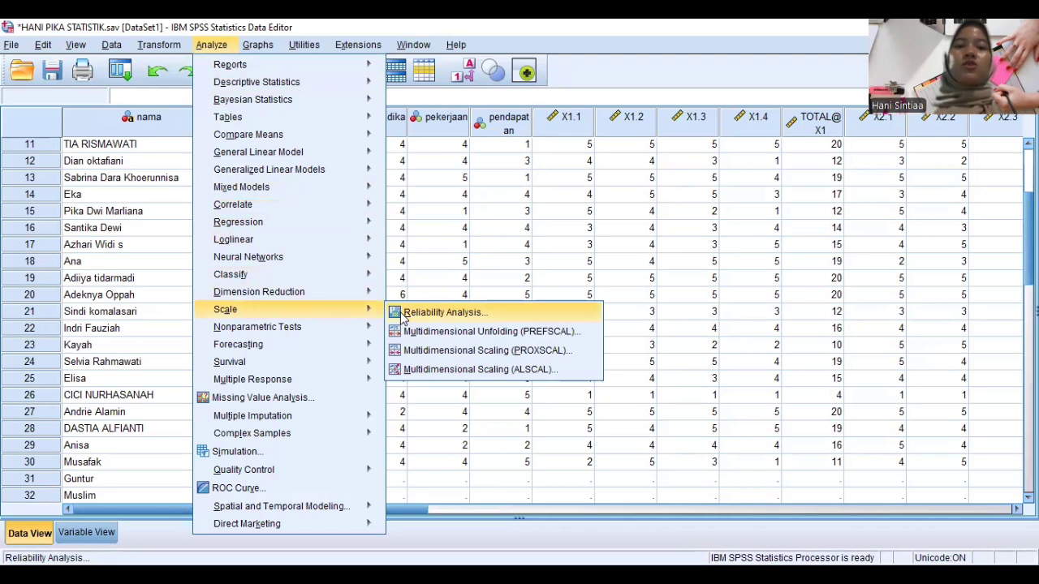
left_click(442, 312)
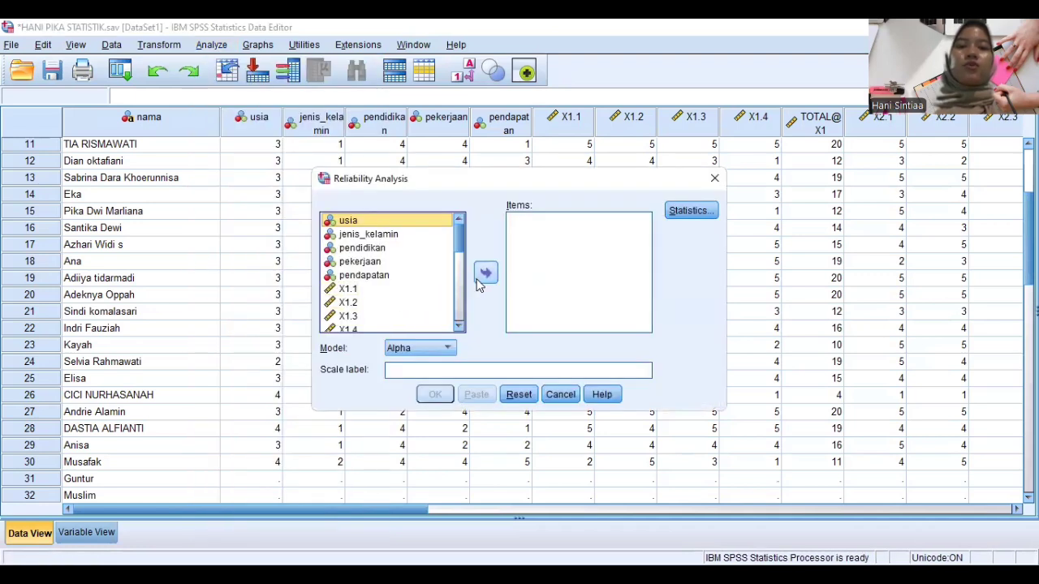
scroll(460, 247, "down", 1)
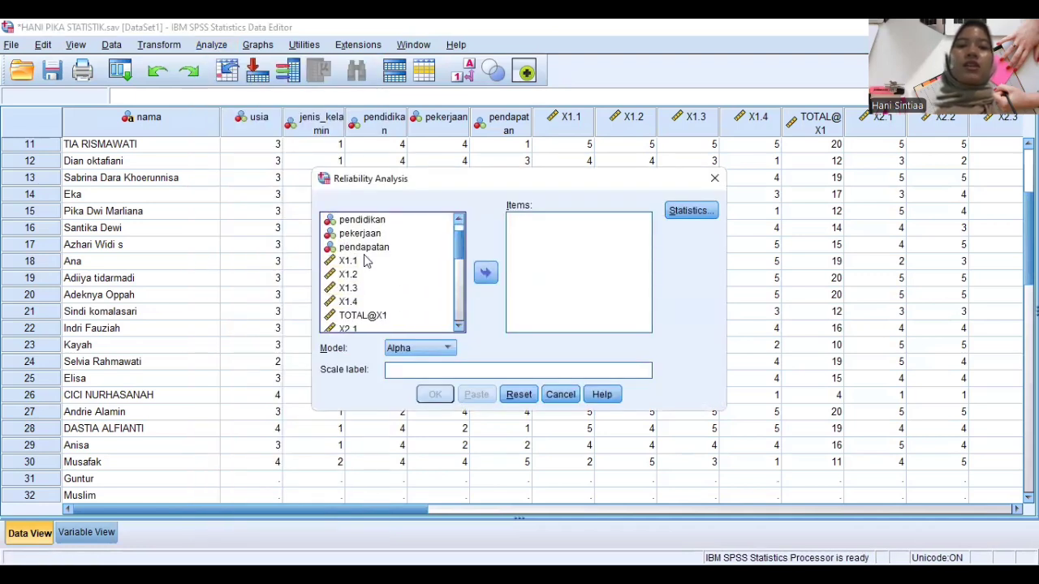
left_click(349, 261)
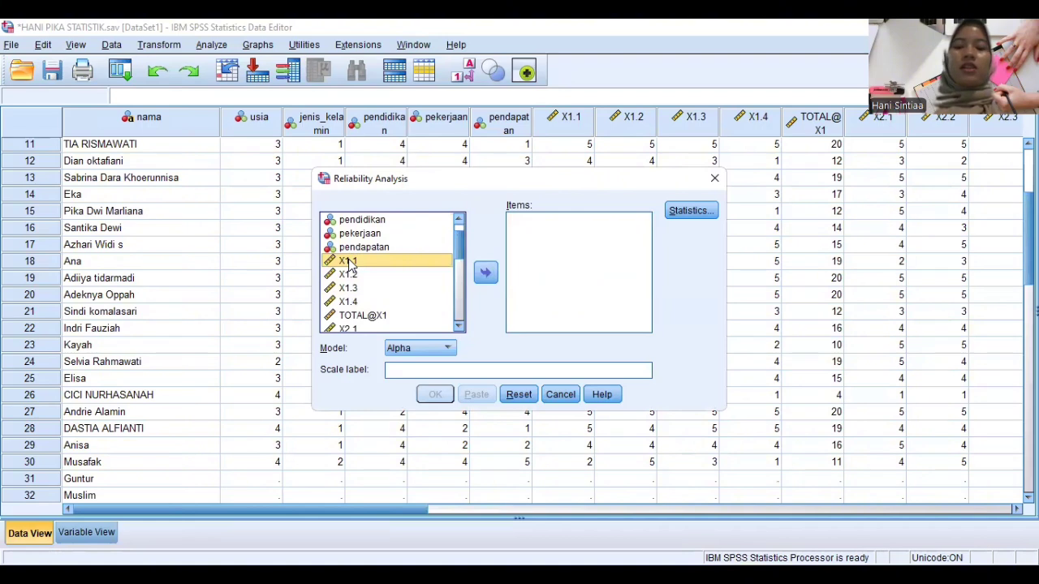
key("shift+Down")
key("shift+Down")
key("shift+Down")
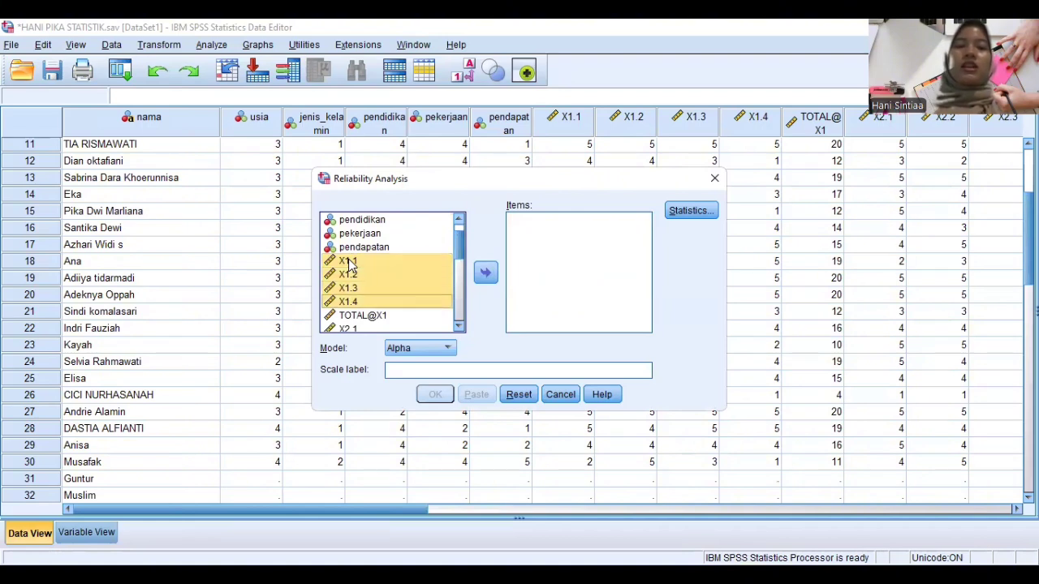
key("shift+Down")
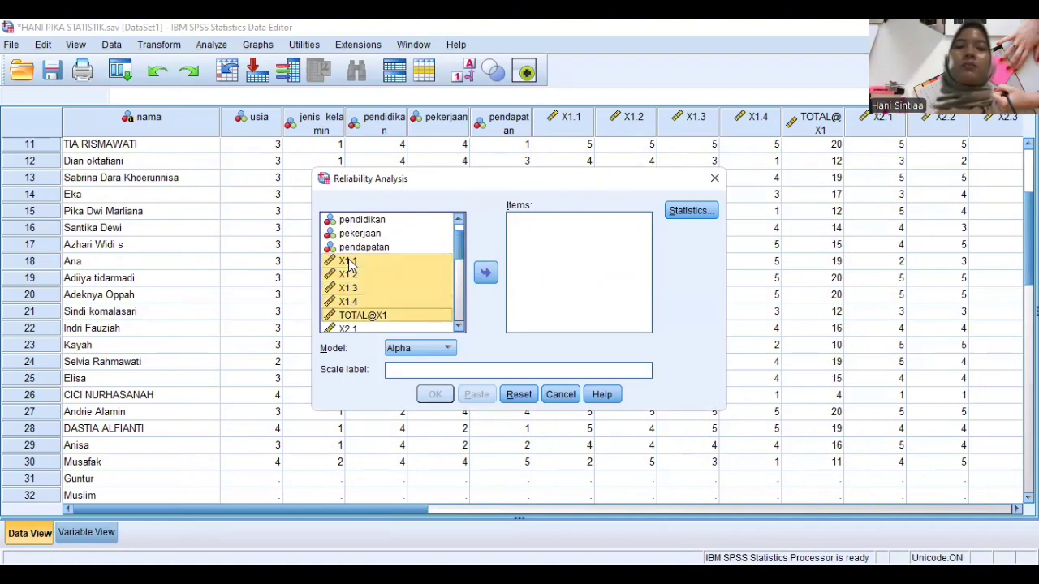
left_click(485, 271)
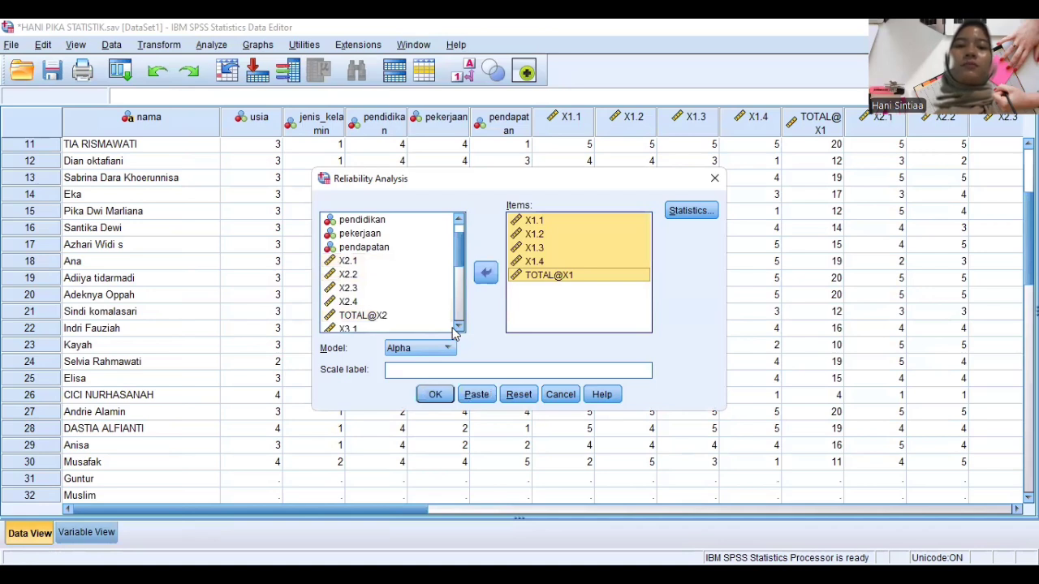
Run the Alpha reliability analysis on the X1 items, and reopen the Reliability Analysis dialog to clear X1.1 through X1.4 and TOTAL@X1
left_click(435, 398)
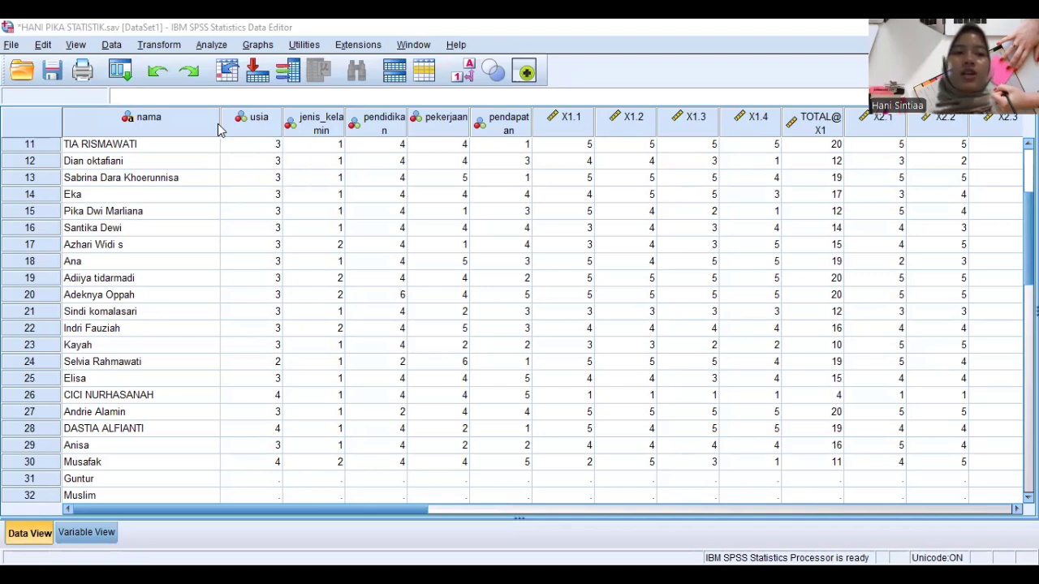
left_click(212, 47)
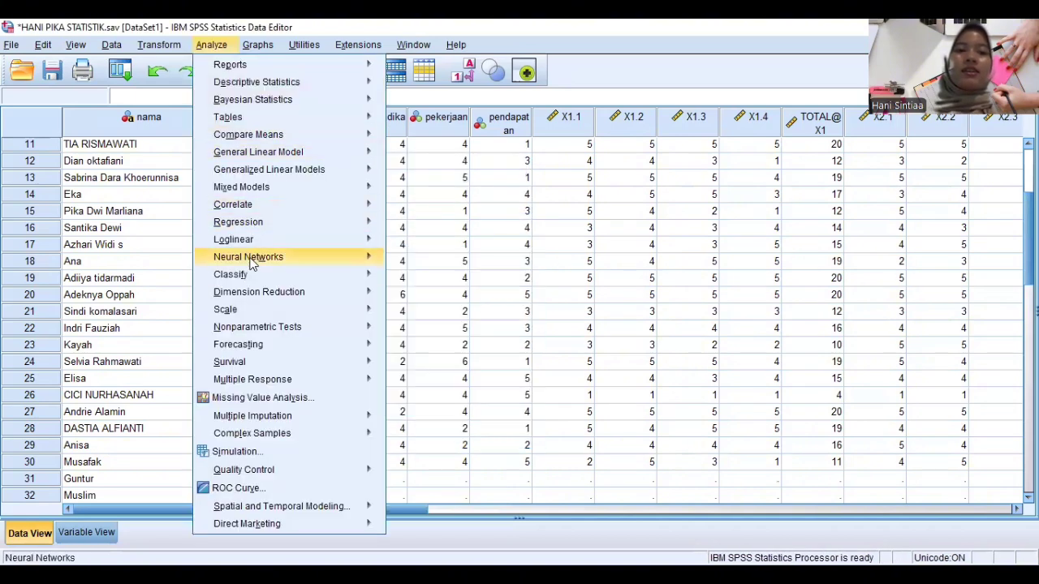
mouse_move(252, 311)
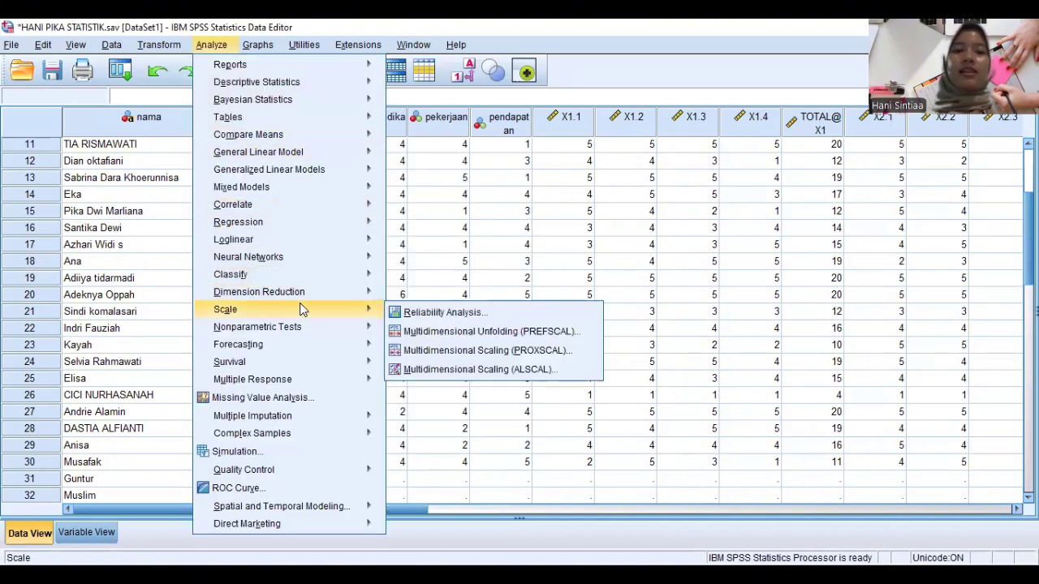
left_click(414, 316)
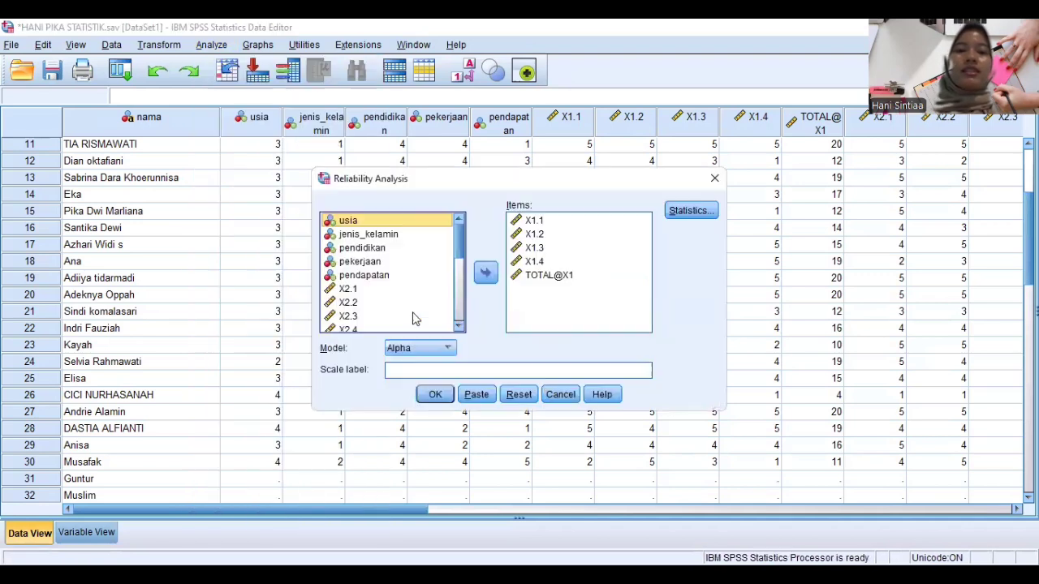
left_click(523, 224)
key("shift+Down")
key("shift+Down")
key("shift+Down")
key("shift+Down")
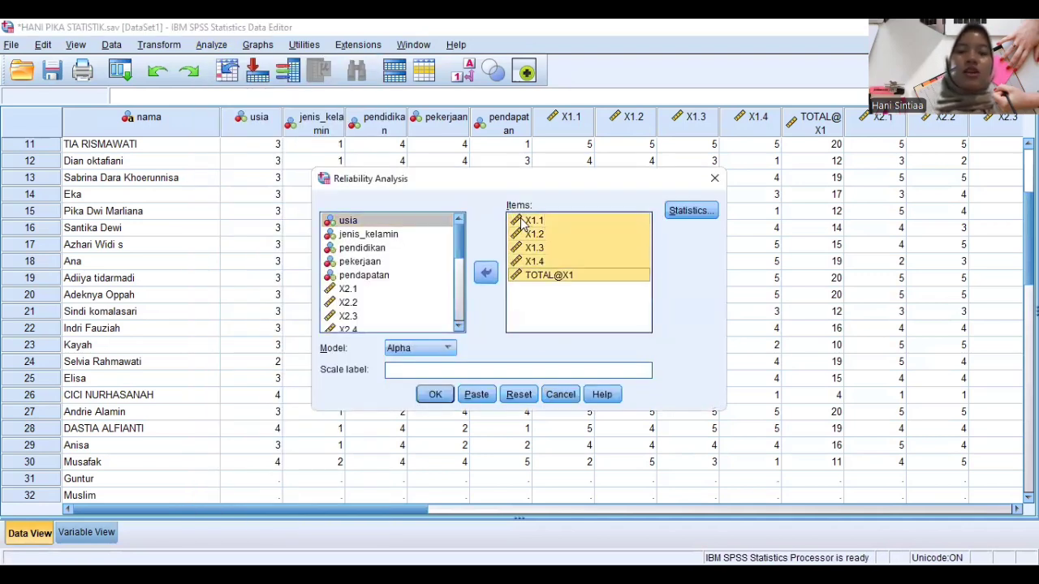
left_click(485, 273)
Add X2.1 through X2.4 and TOTAL@X2 as items and run the reliability analysis with the Alpha model
left_click_drag(461, 251, 461, 274)
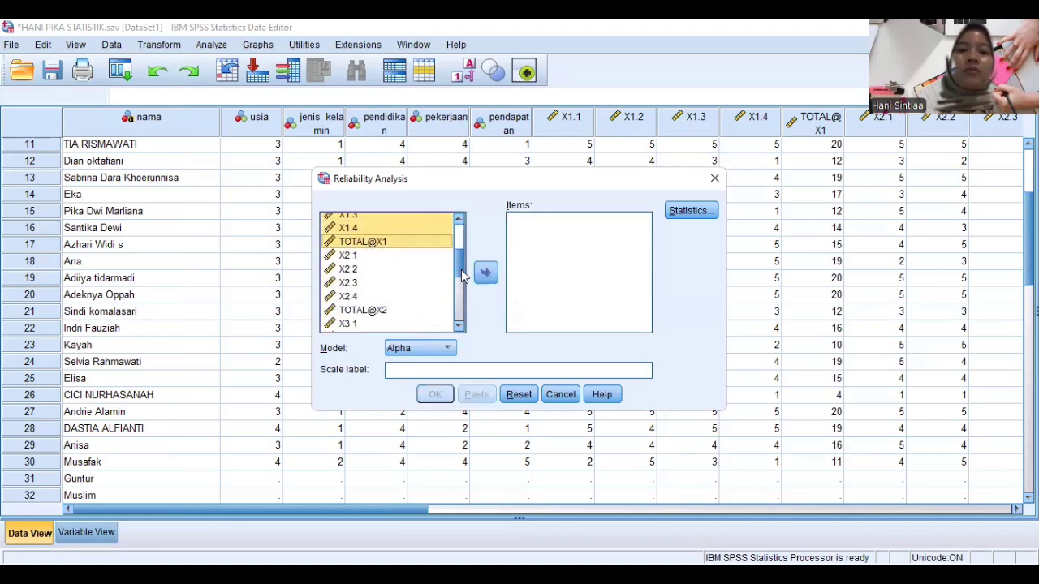
left_click(376, 262)
key("shift+Down")
key("shift+Down")
key("shift+Down")
key("shift+Down")
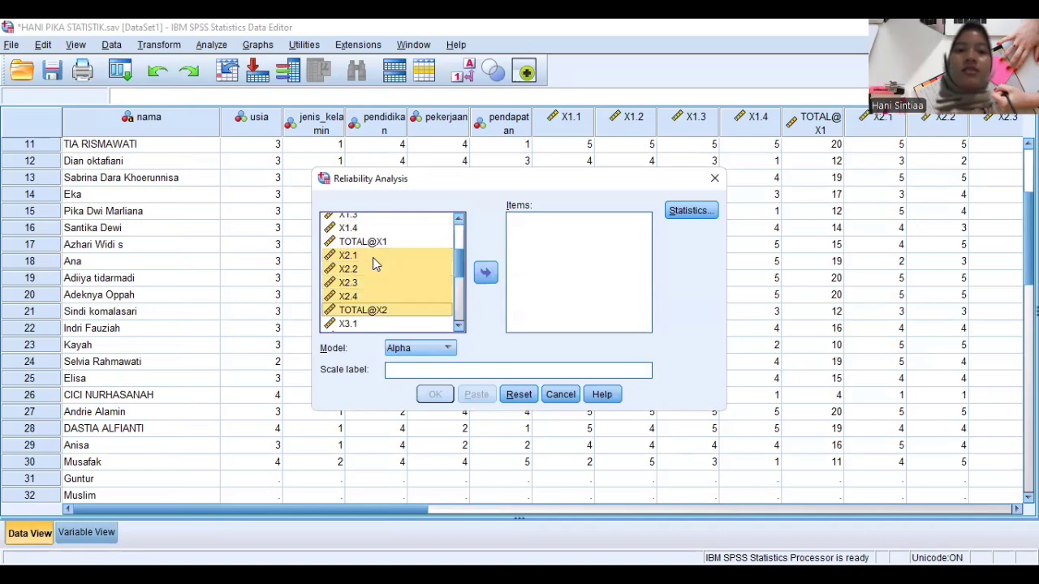
left_click(485, 273)
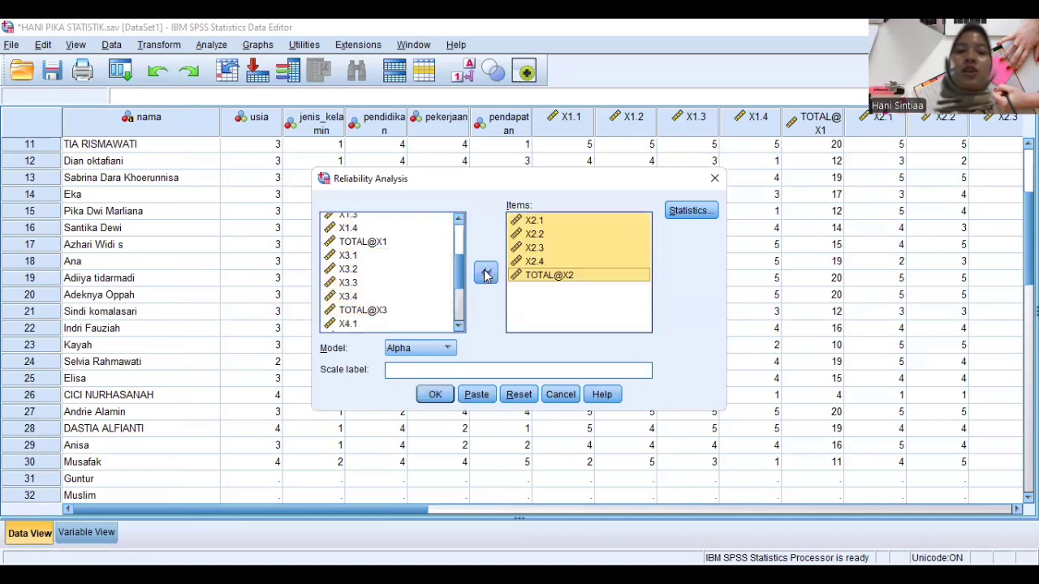
left_click(435, 395)
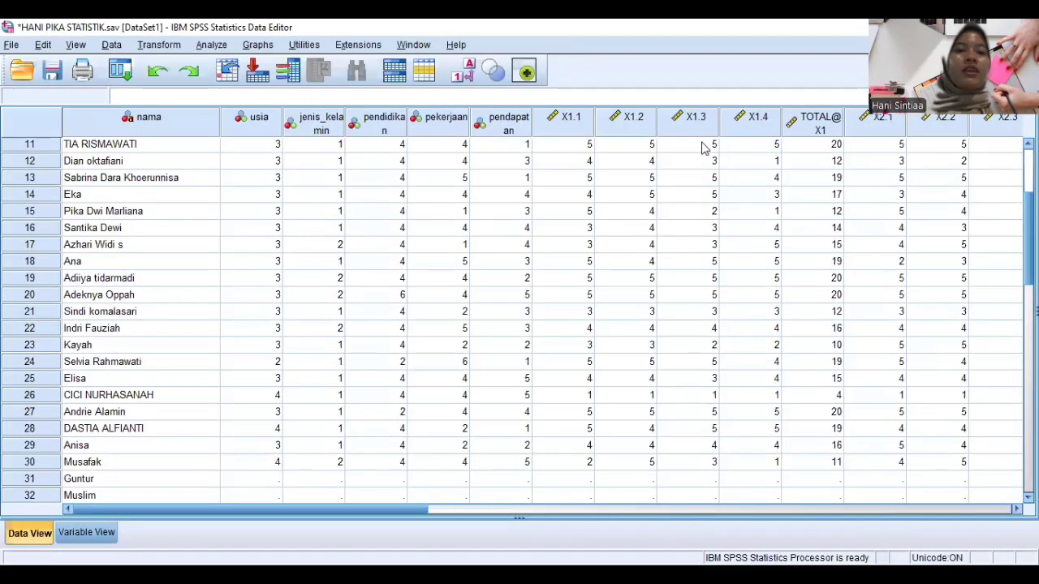
Open a Linear Regression and set TOTAL@X1 as the independent variable and TOTAL@Y1 as the dependent variable
left_click(216, 46)
mouse_move(236, 169)
mouse_move(241, 206)
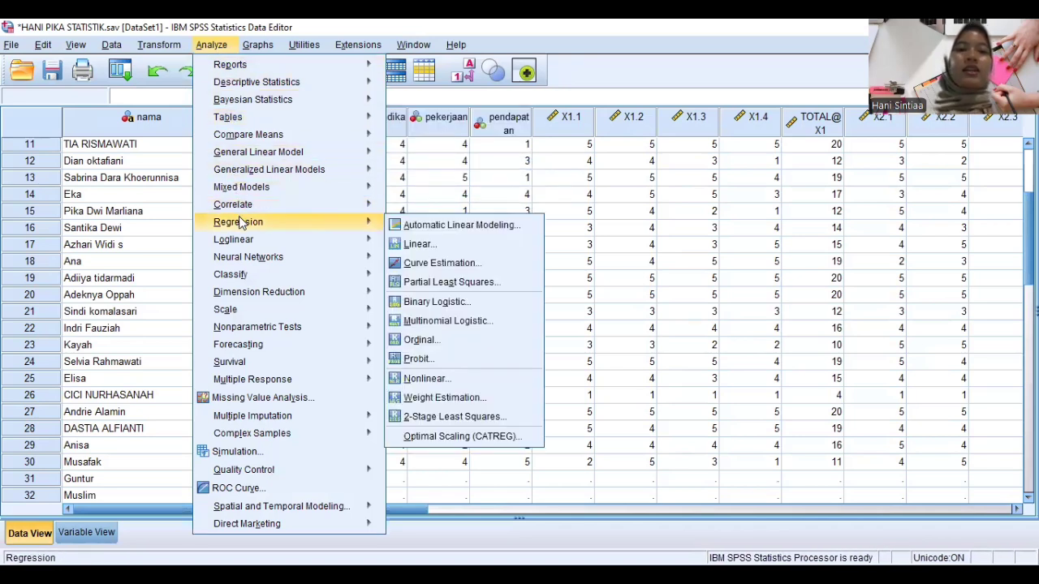
mouse_move(354, 210)
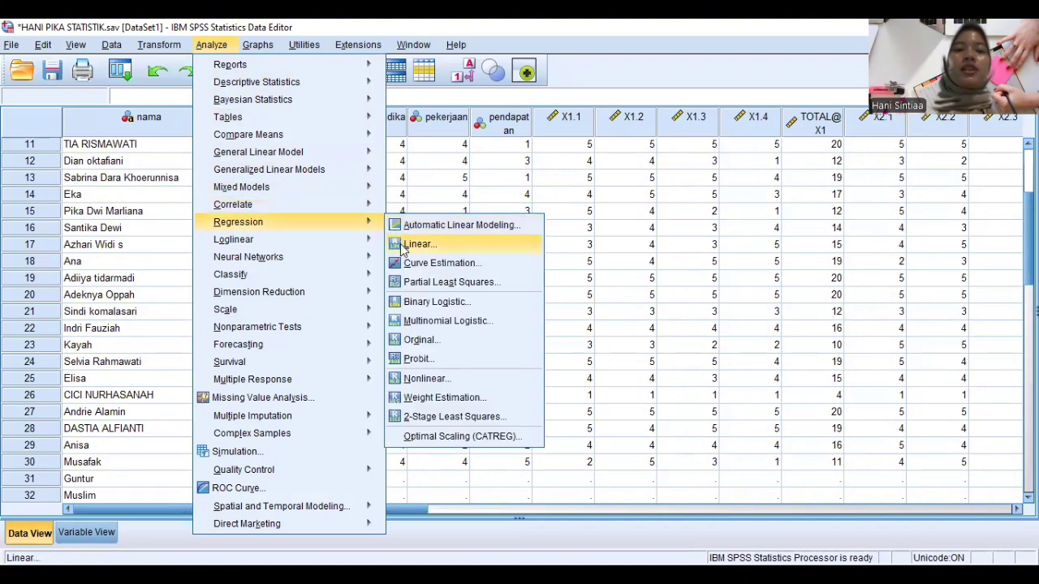
left_click(418, 244)
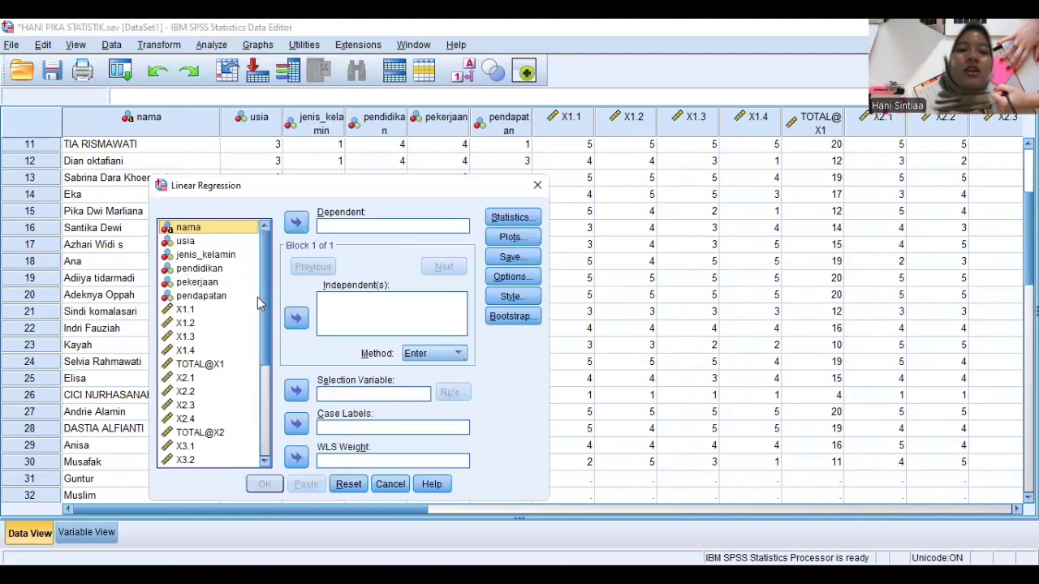
left_click(211, 365)
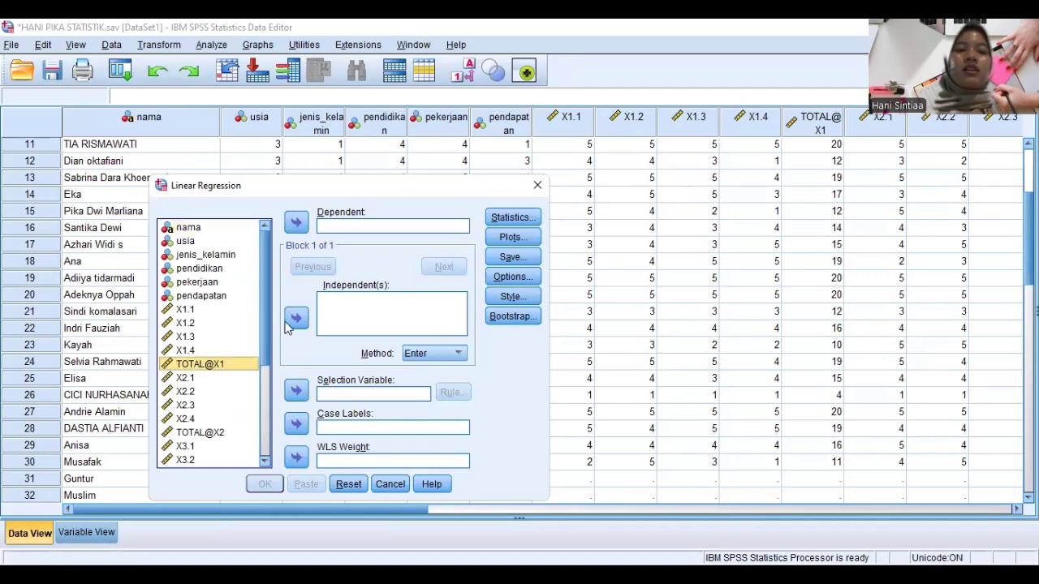
left_click(297, 318)
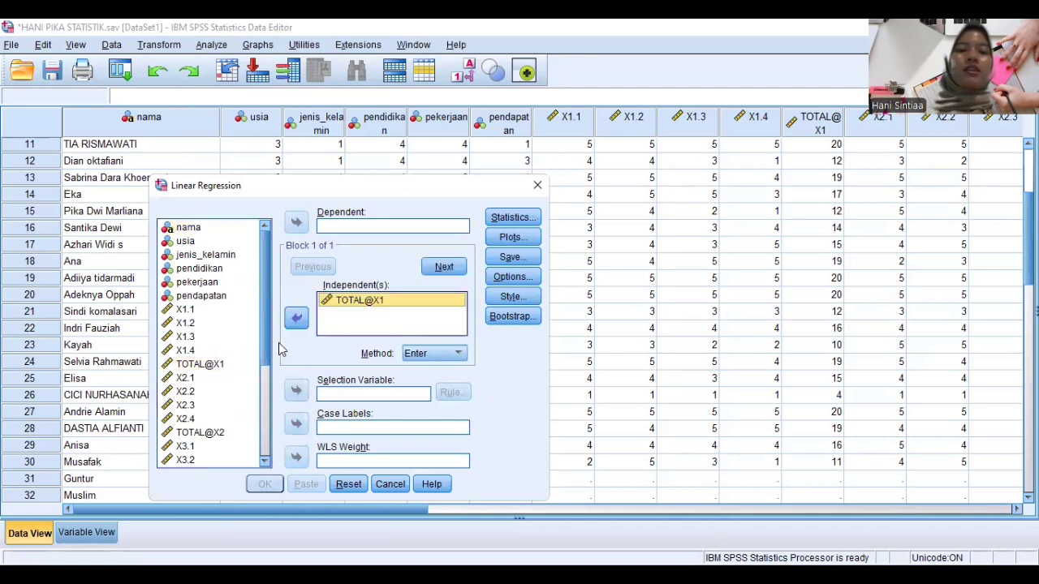
scroll(264, 349, "down", 4)
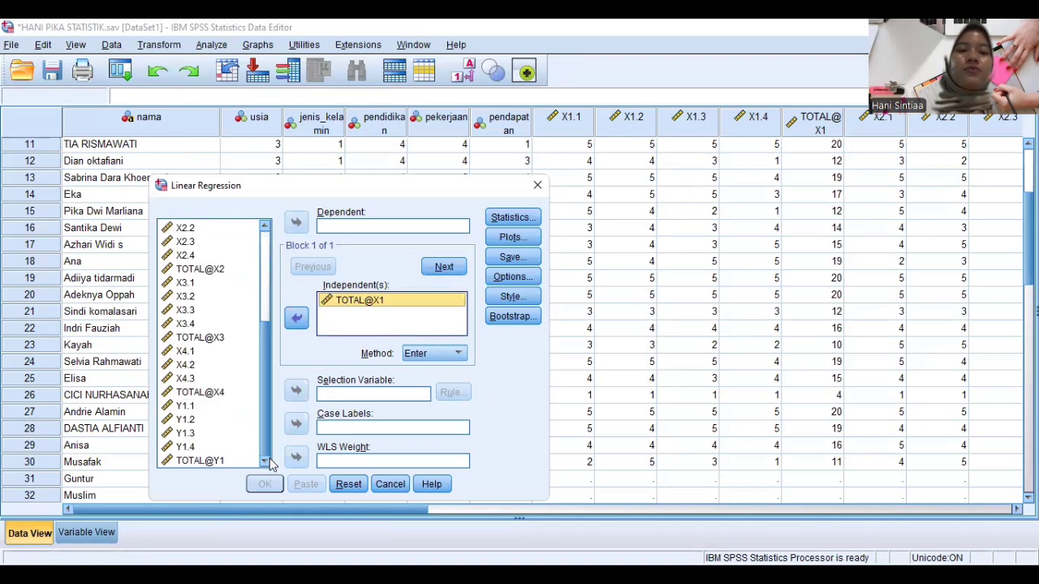
left_click(214, 461)
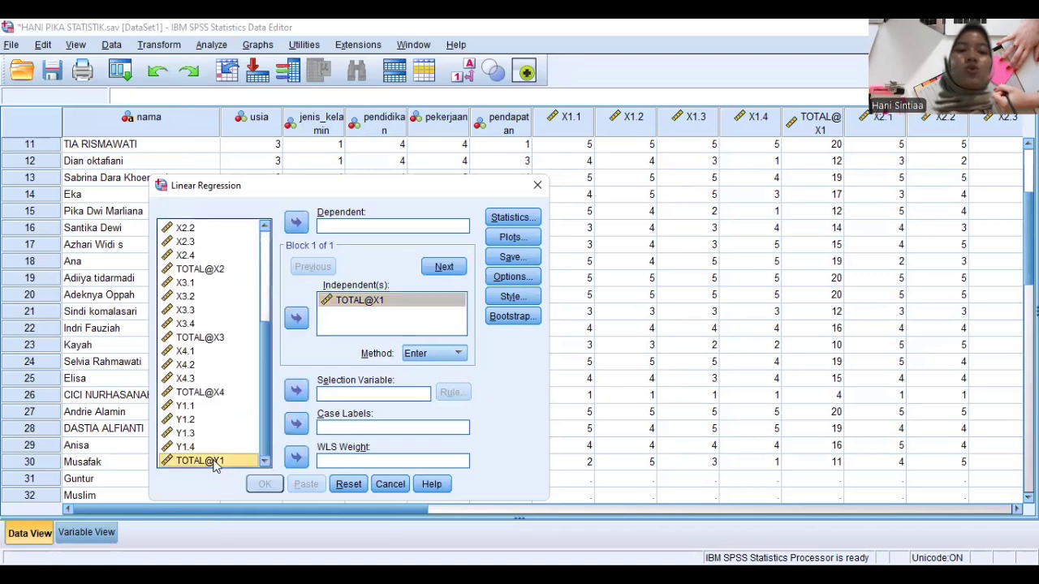
left_click(296, 222)
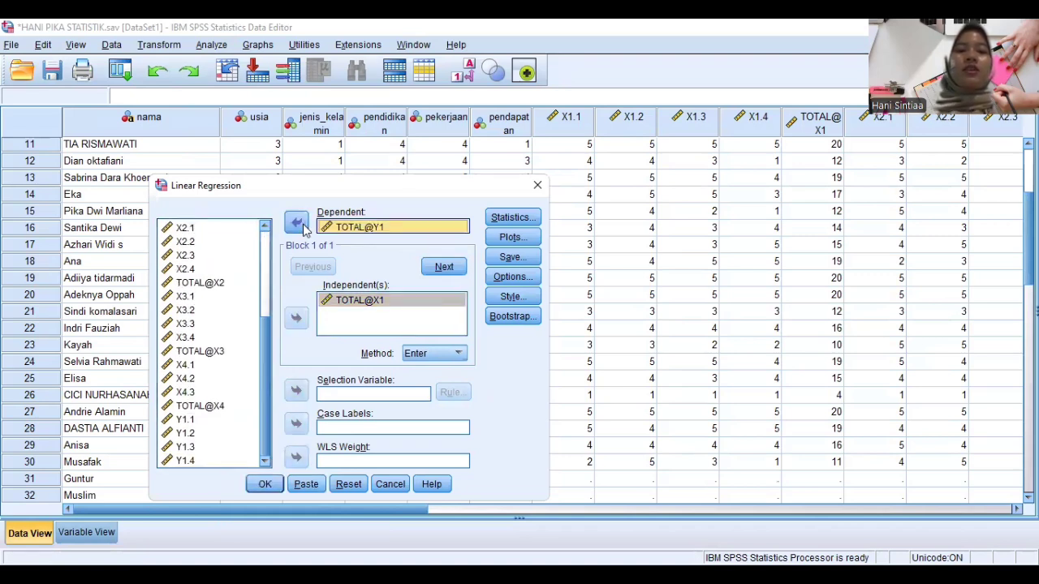
Set the regression to save unstandardized residuals and run it with the Enter method
left_click(507, 258)
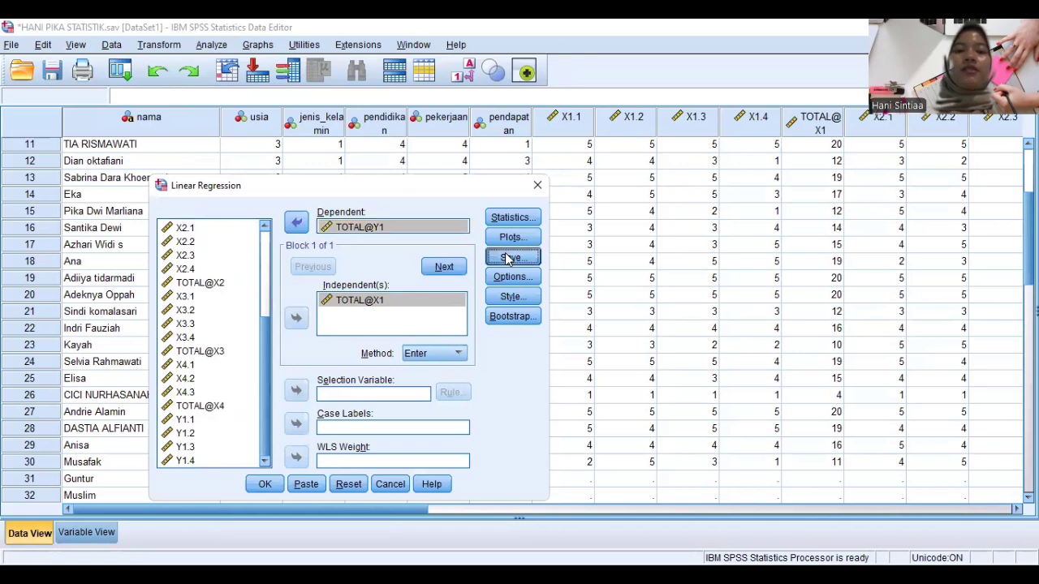
left_click(376, 165)
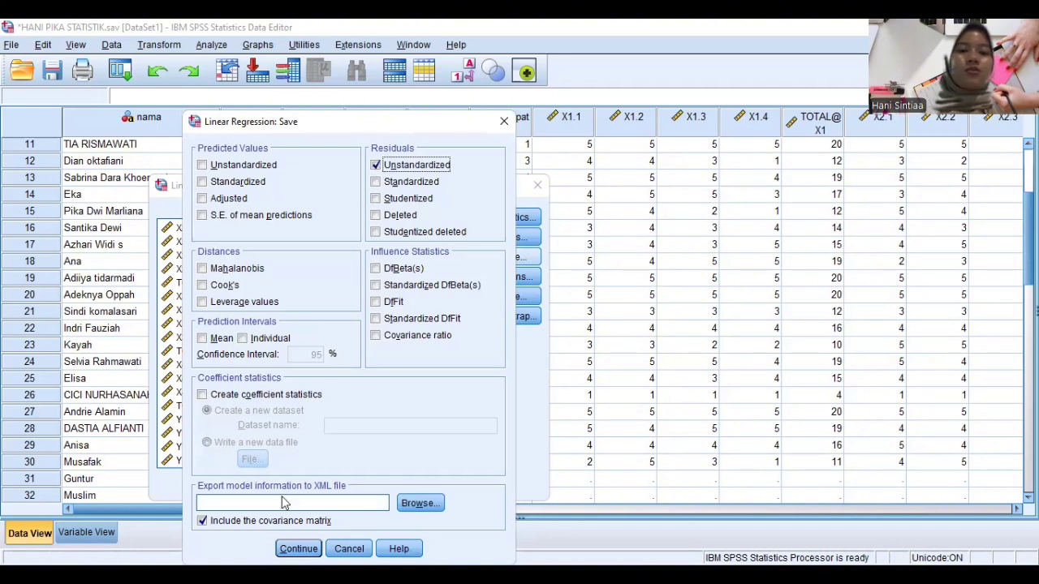
left_click(296, 549)
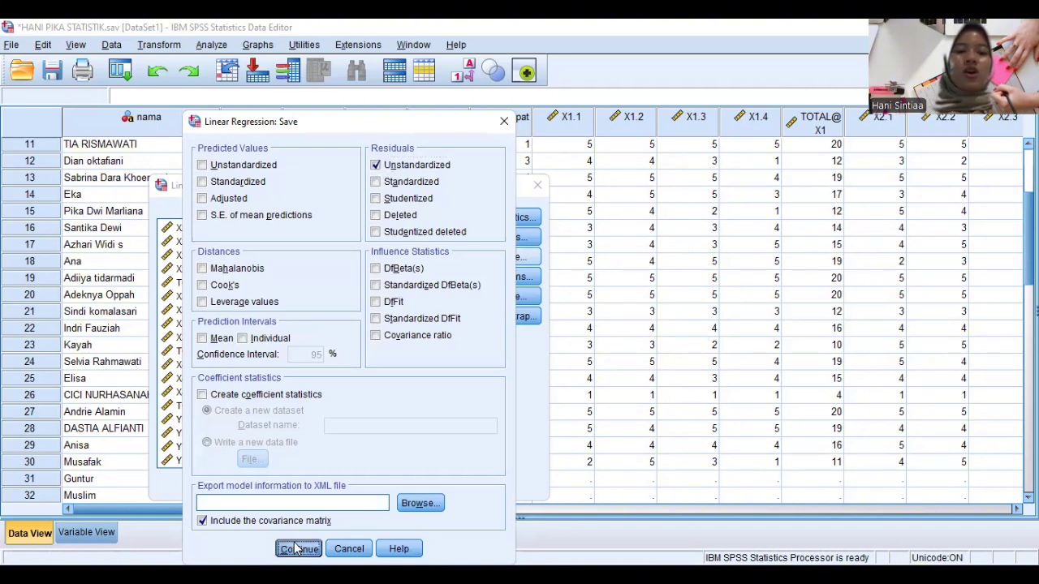
left_click(266, 484)
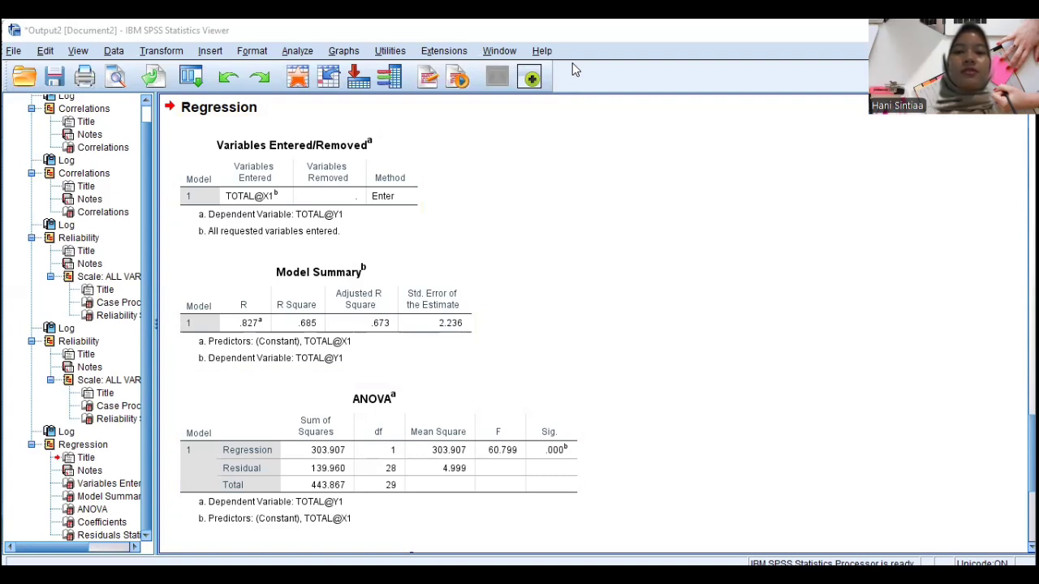
Return to the data set and run a One-Sample Kolmogorov-Smirnov Test on the unstandardized residual against the Normal distribution
key("alt+Tab")
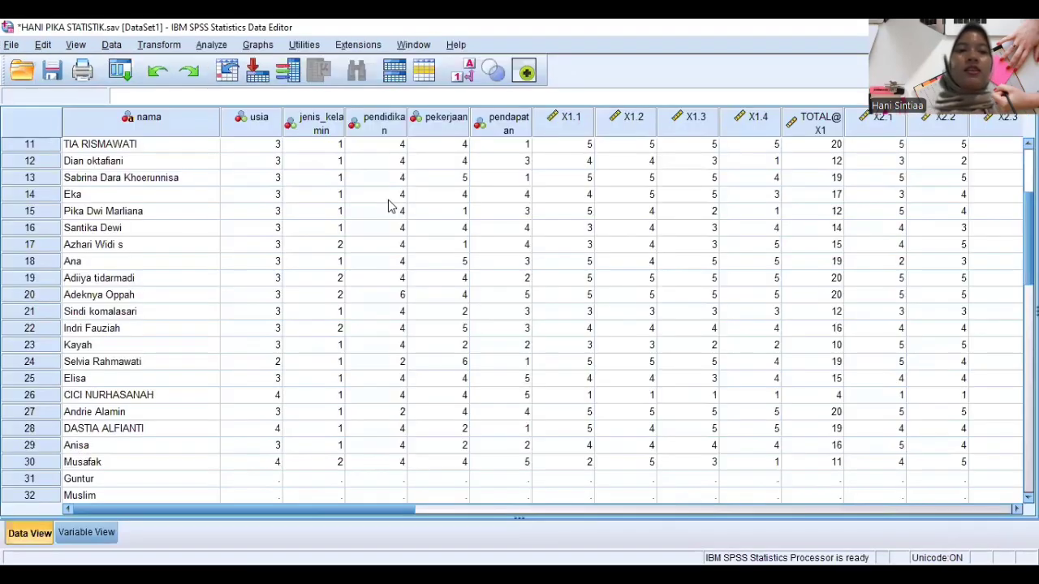
left_click(213, 46)
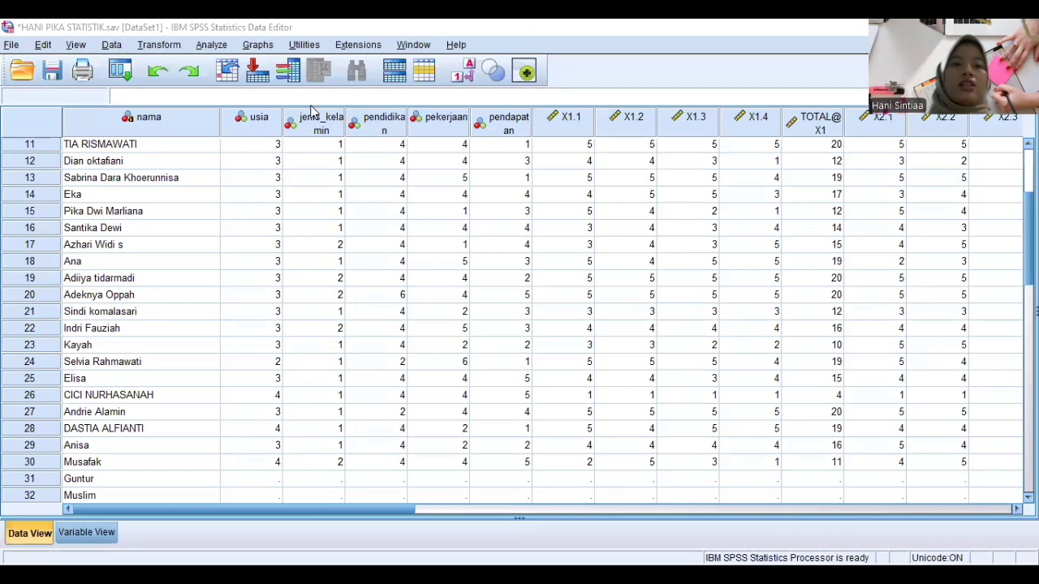
left_click(206, 46)
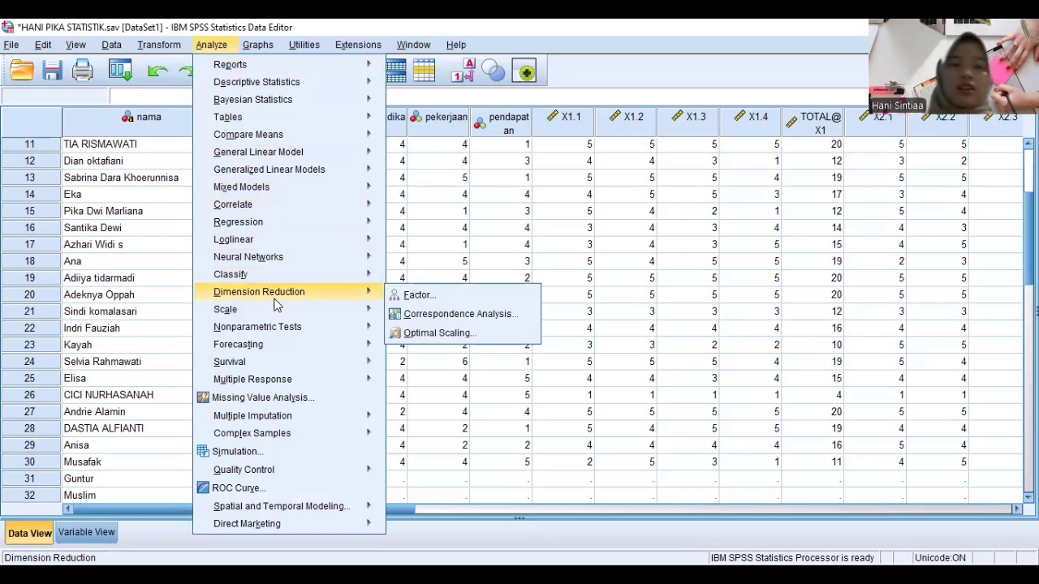
mouse_move(274, 330)
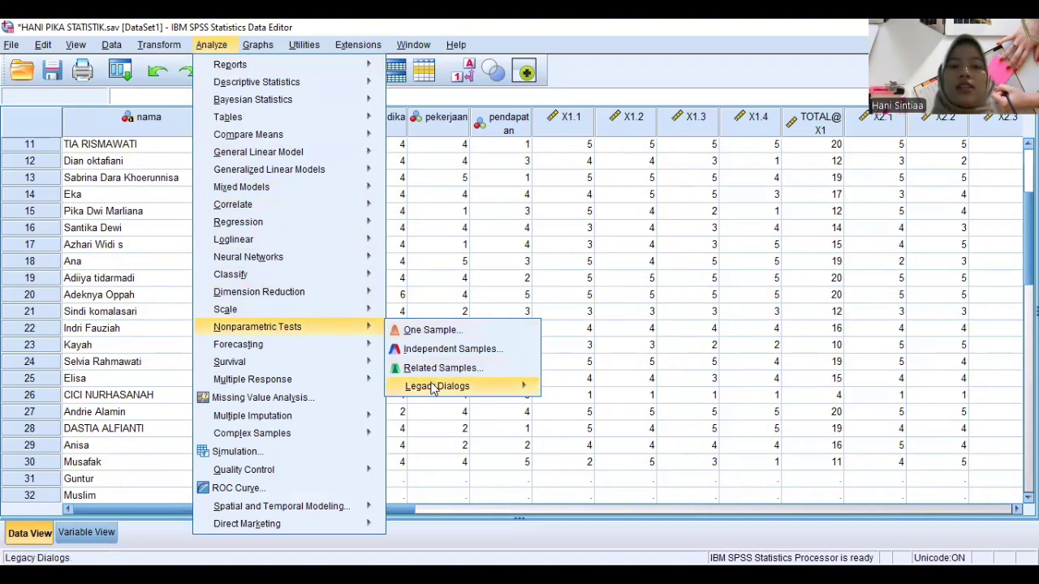
mouse_move(434, 390)
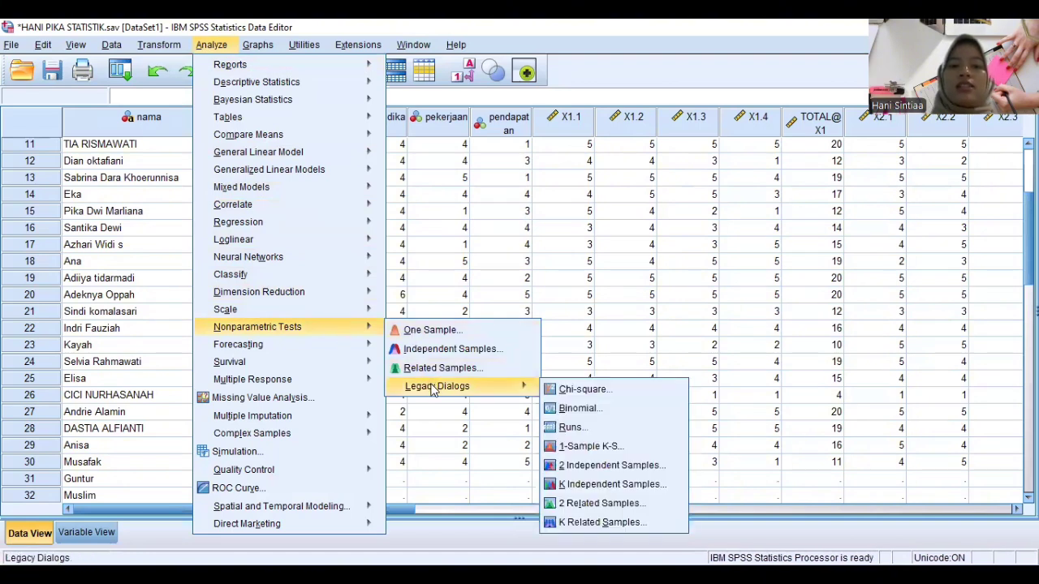
left_click(586, 446)
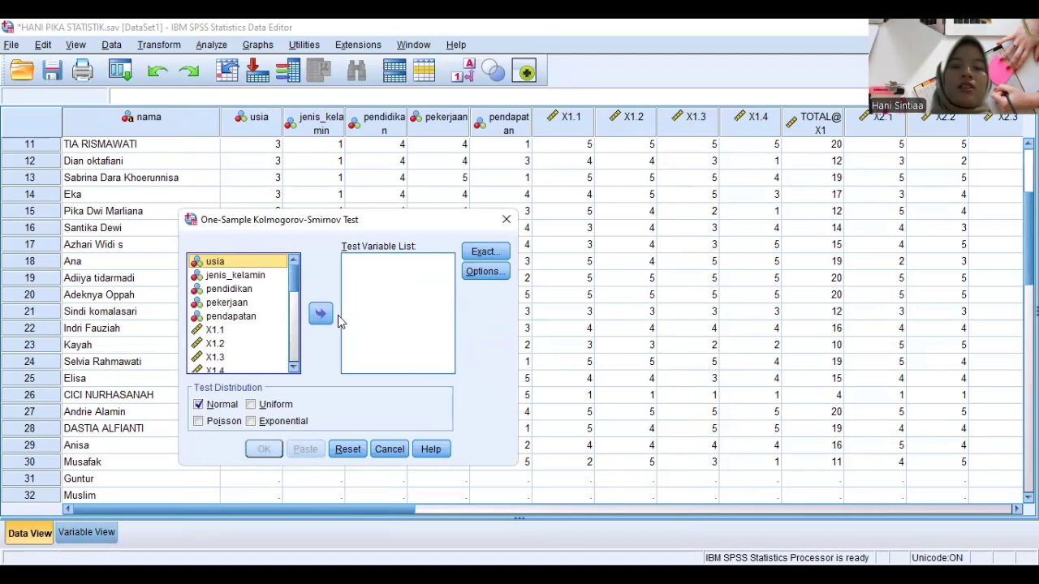
left_click_drag(294, 280, 295, 365)
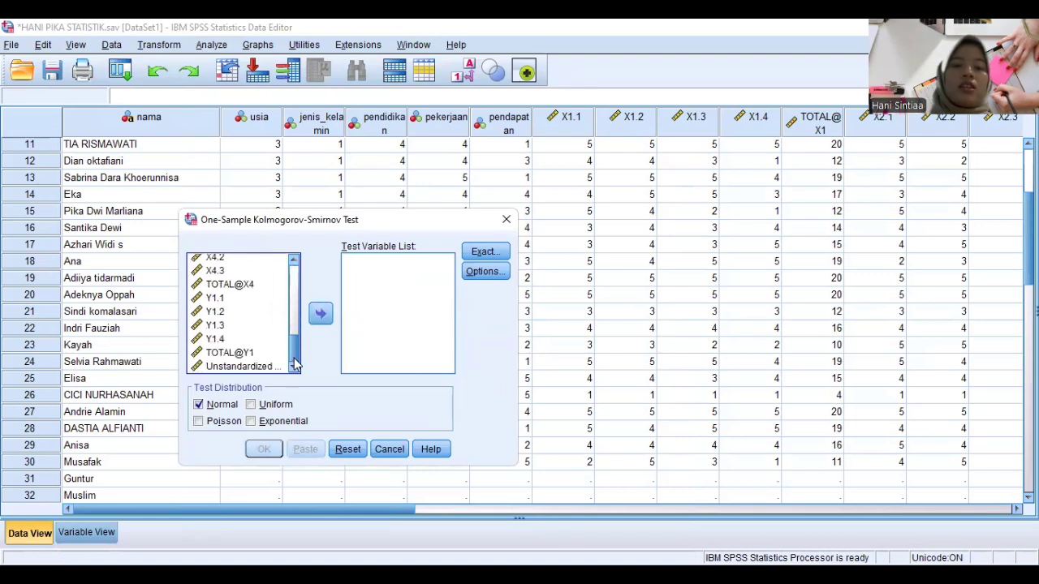
left_click(249, 367)
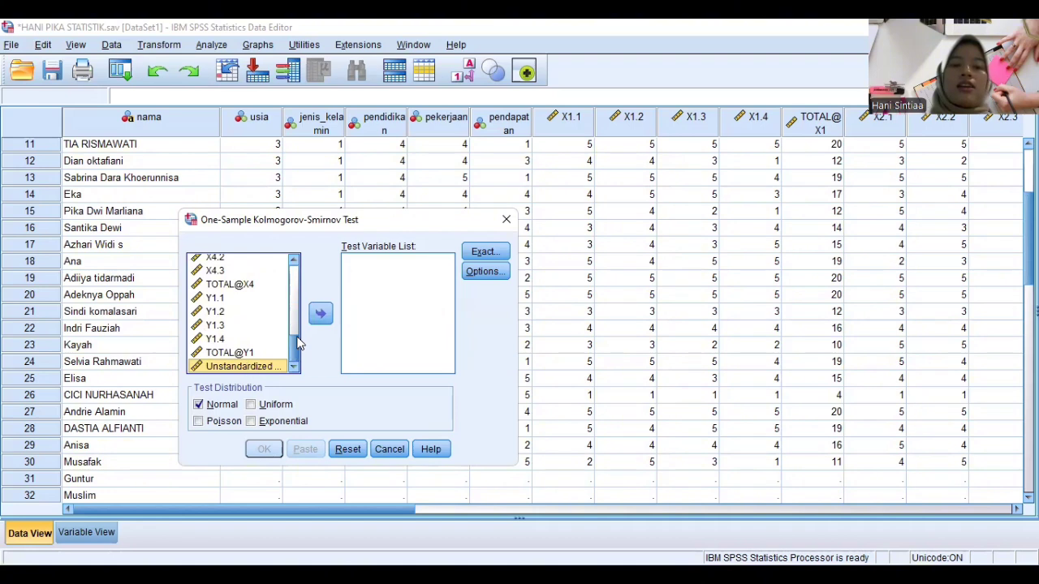
left_click(320, 315)
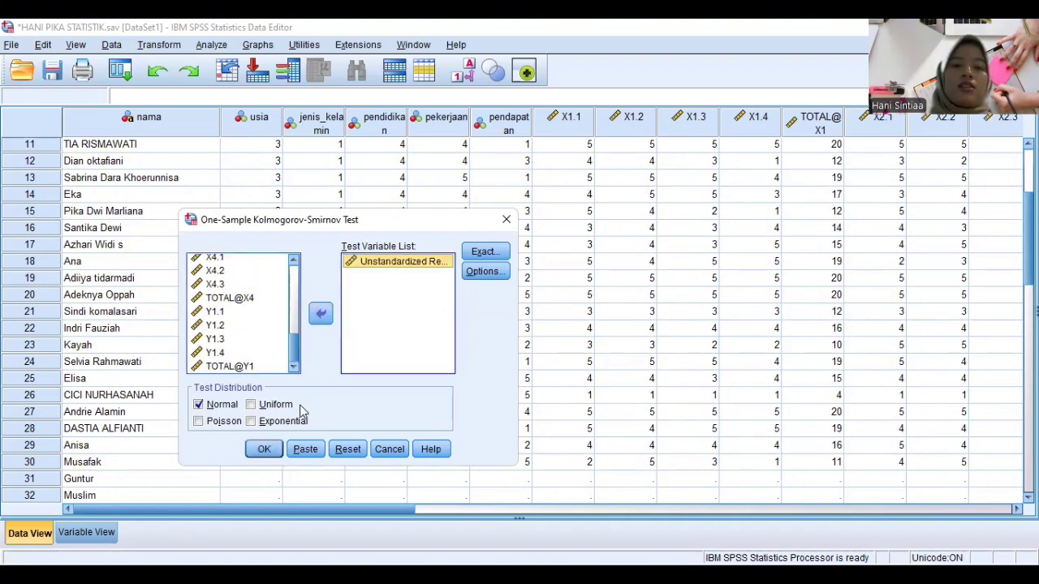
left_click(264, 451)
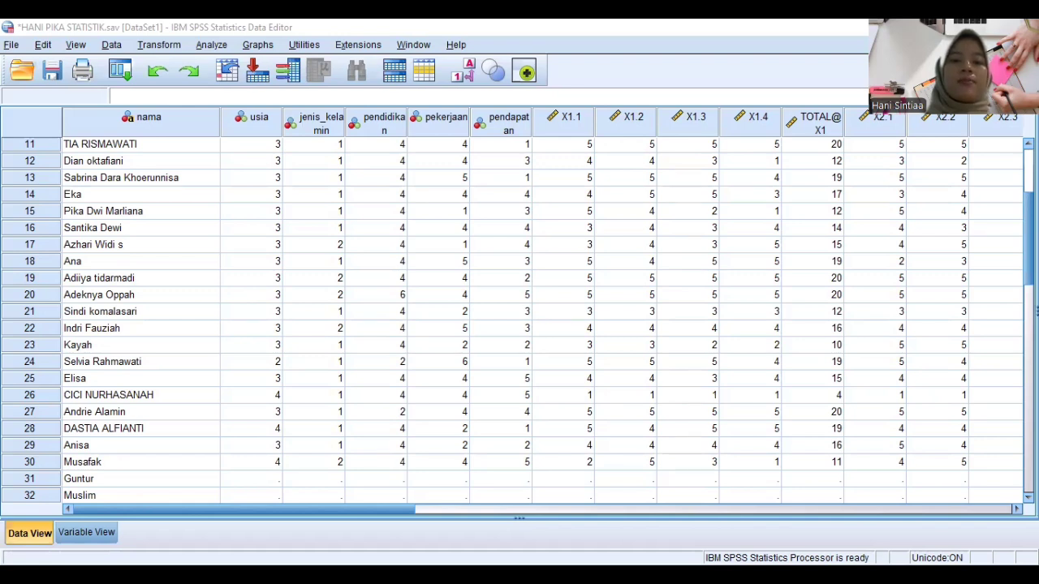
Switch to the Untitled2 data set and open the legacy One-Sample Kolmogorov-Smirnov Test
key("alt+Tab")
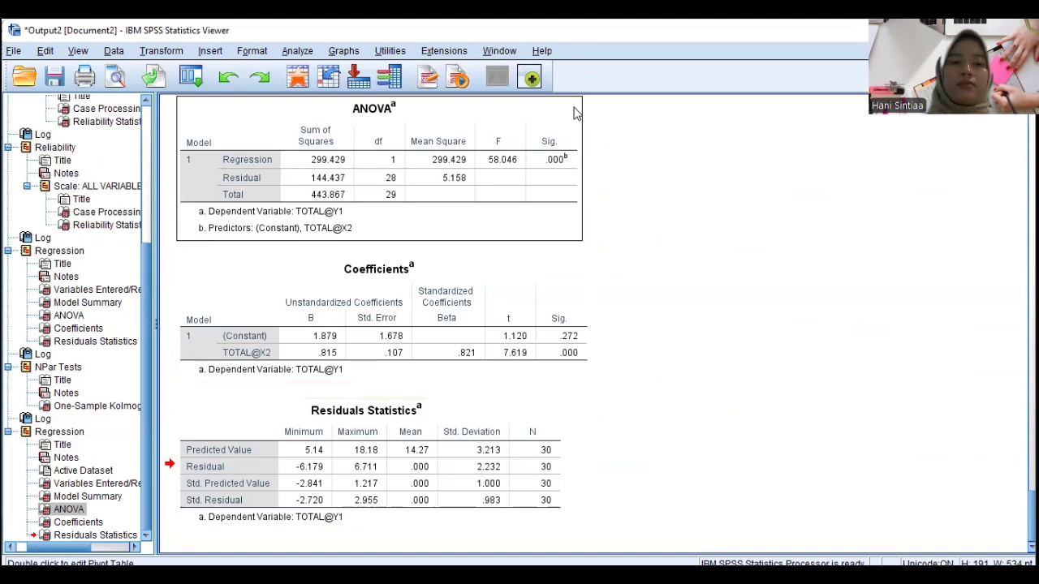
key("alt+Tab")
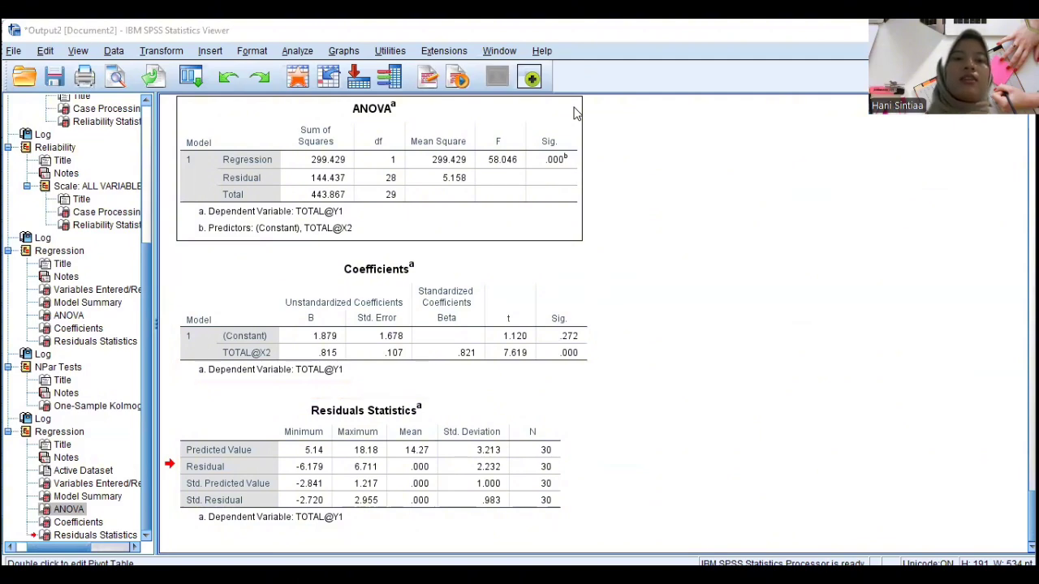
key("alt+Tab")
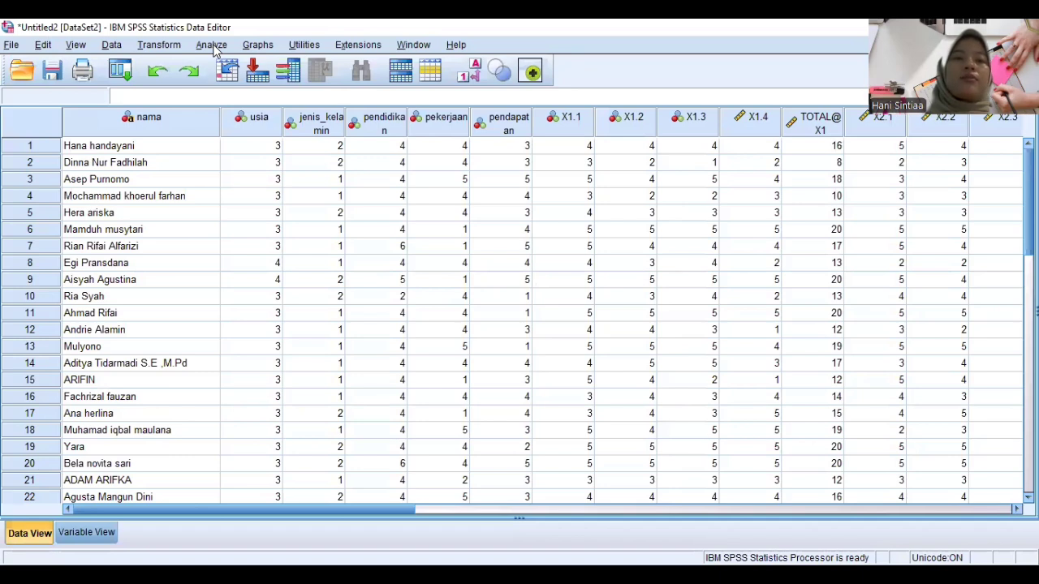
left_click(213, 45)
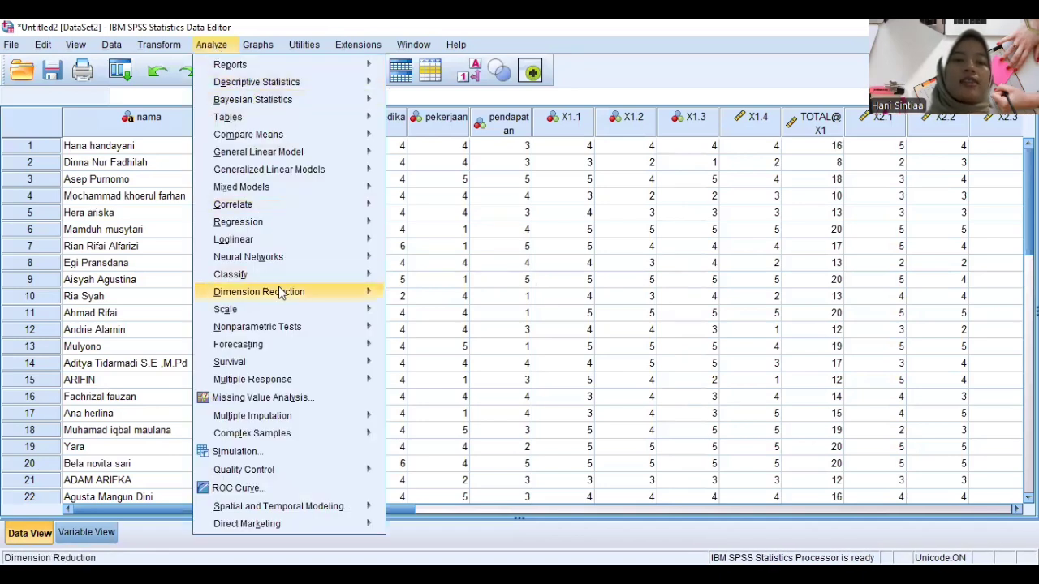
mouse_move(278, 327)
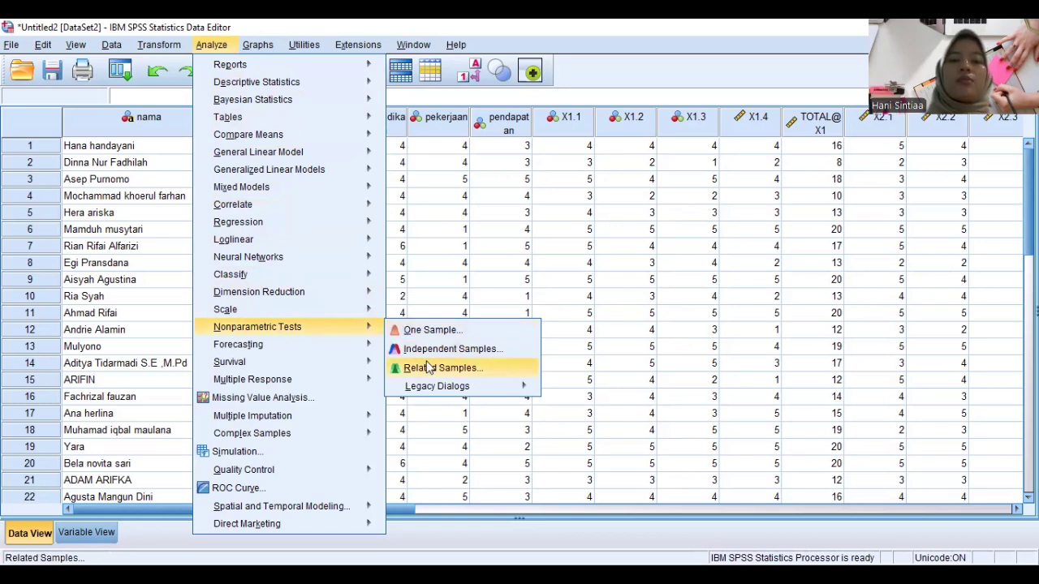
mouse_move(443, 389)
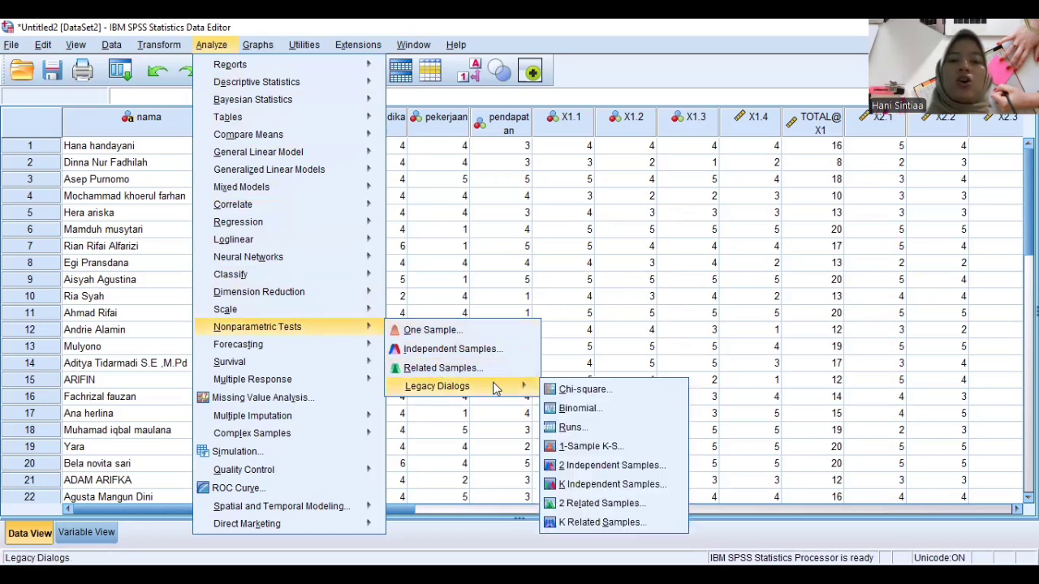
left_click(581, 449)
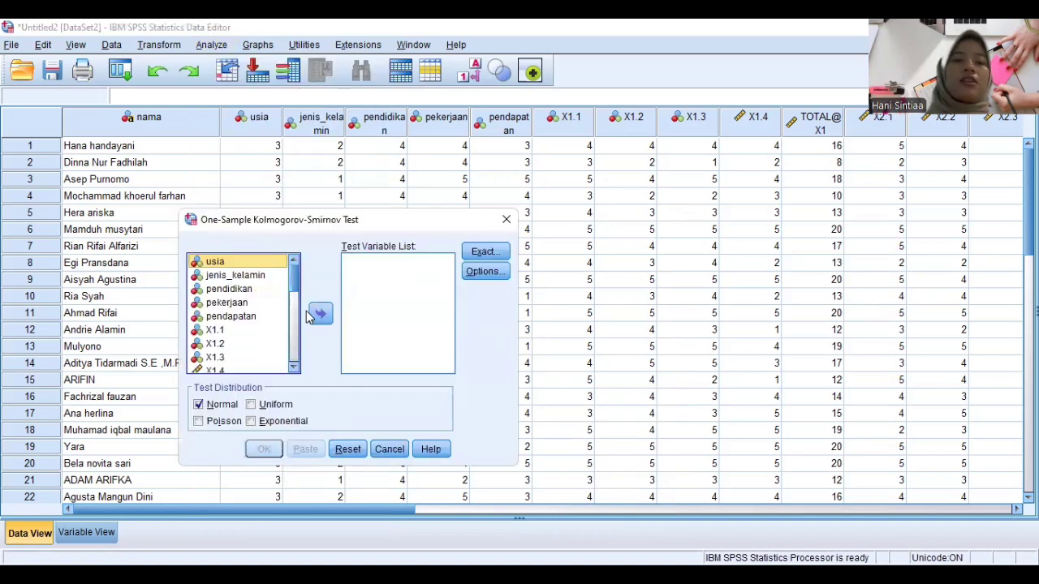
Add the unstandardized residual as the test variable and run the test against the Normal distribution
left_click_drag(295, 280, 299, 360)
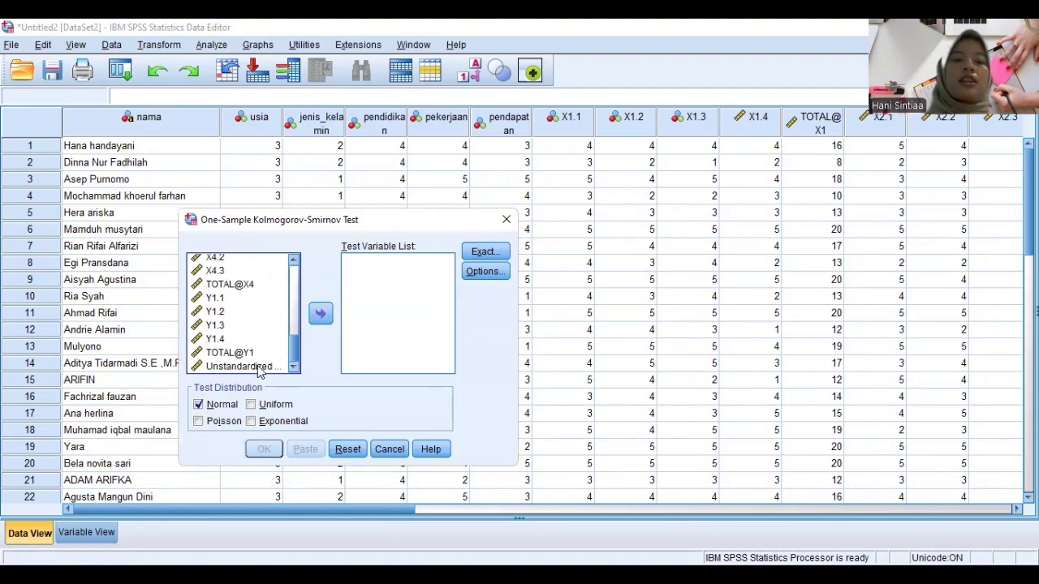
left_click(258, 368)
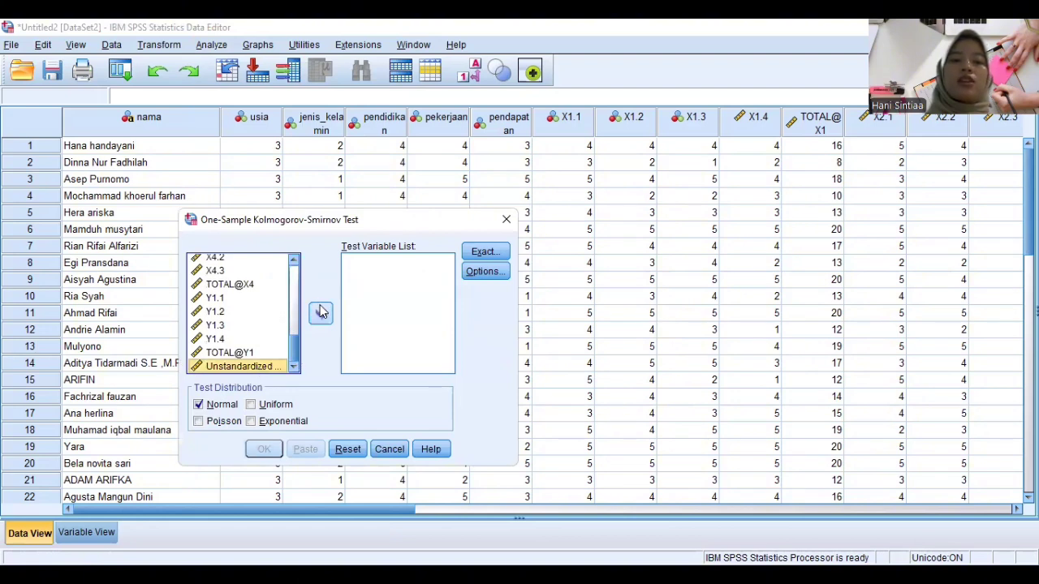
left_click(320, 312)
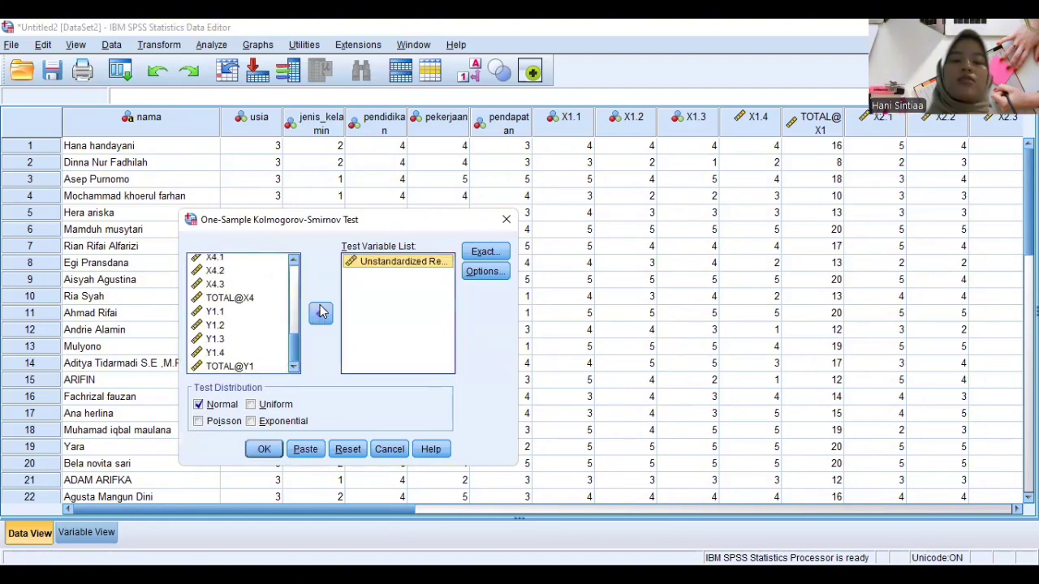
left_click(264, 451)
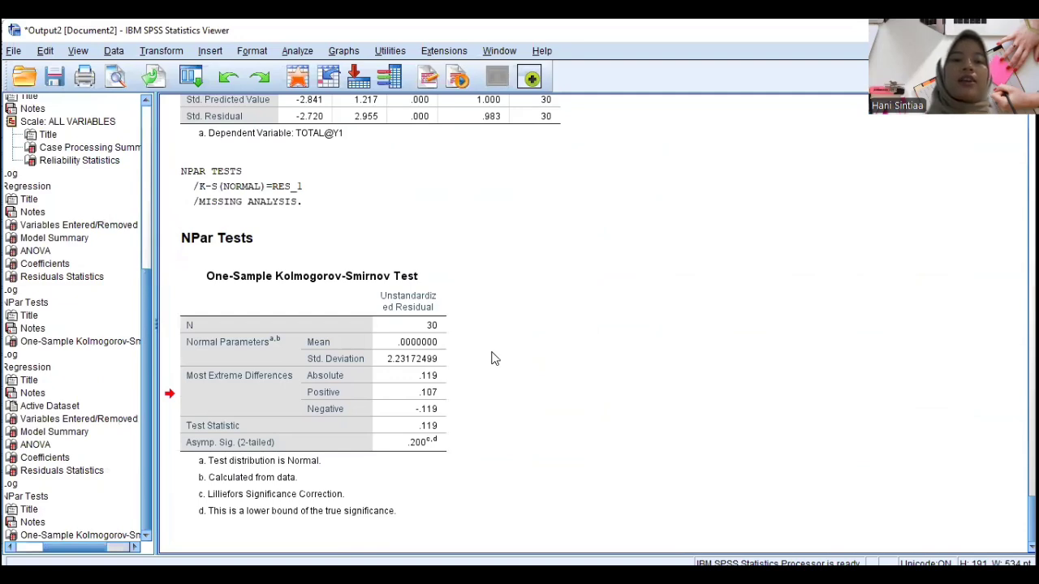
left_click(418, 357)
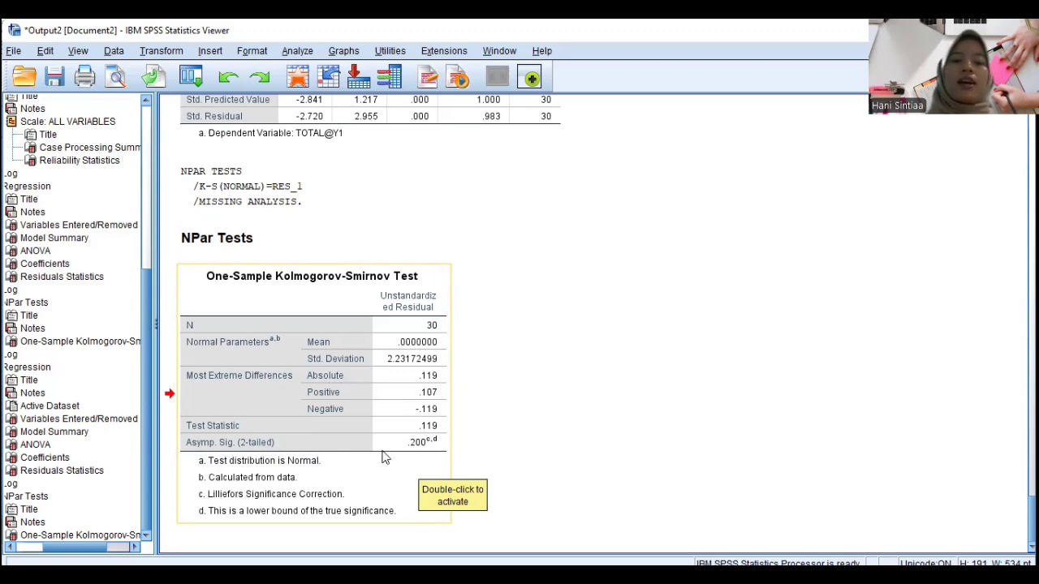
left_click(537, 269)
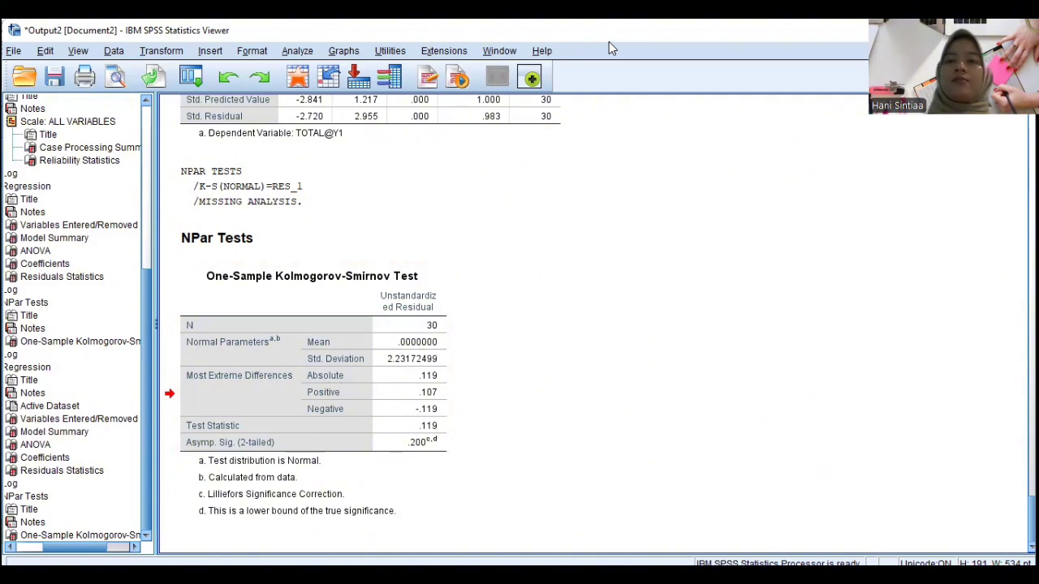
Return to the Untitled2 data set and set up a Means comparison with TOTAL@Y1 as dependent and TOTAL@X1 as independent variable
key("alt+Tab")
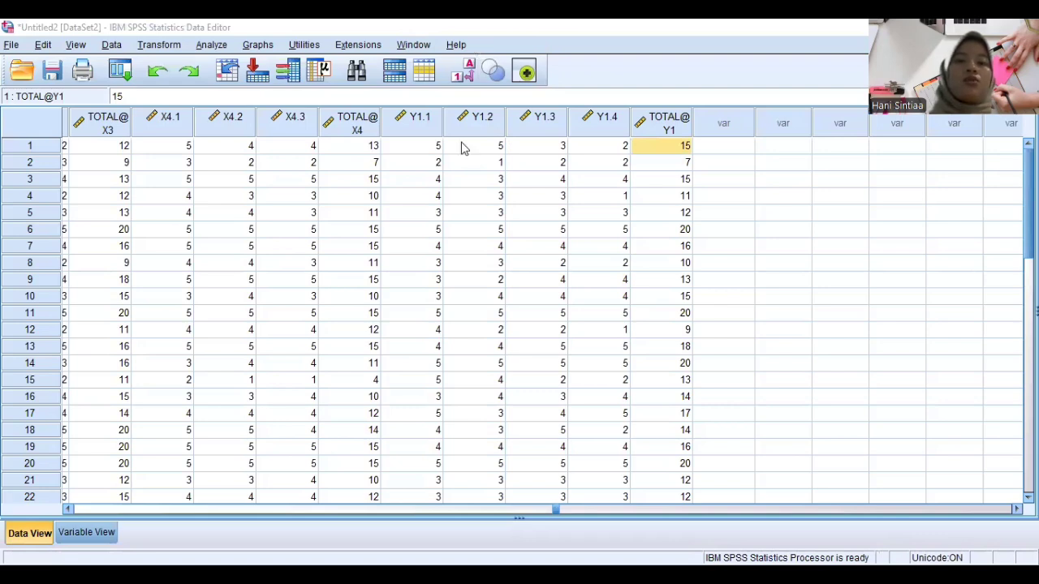
left_click(219, 46)
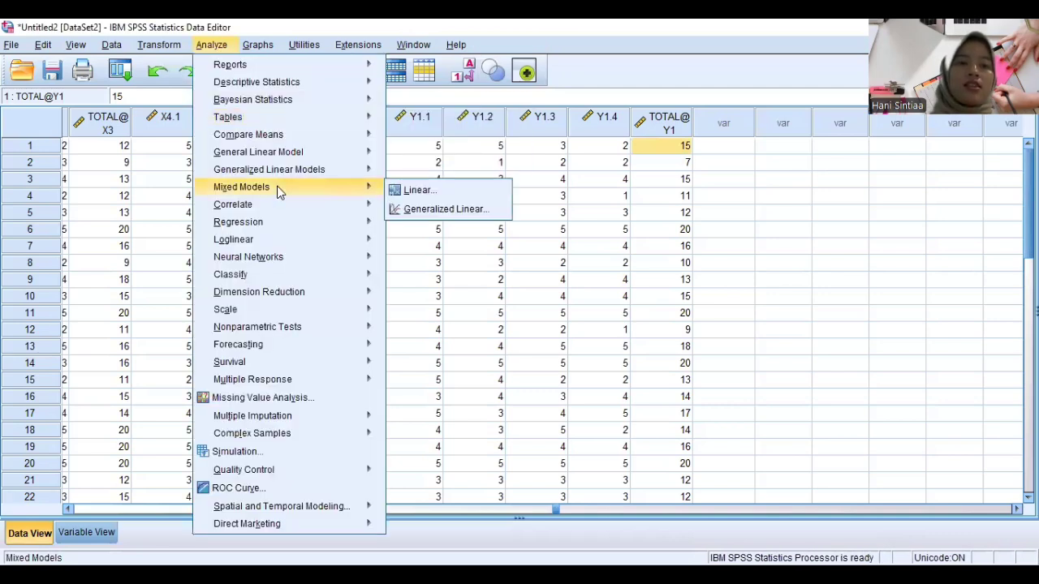
mouse_move(278, 223)
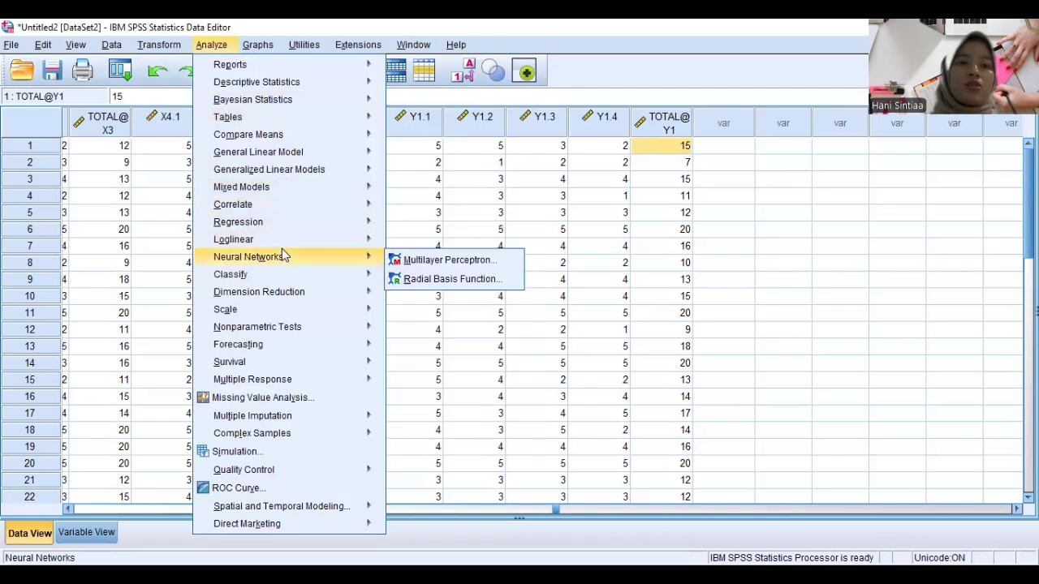
mouse_move(277, 142)
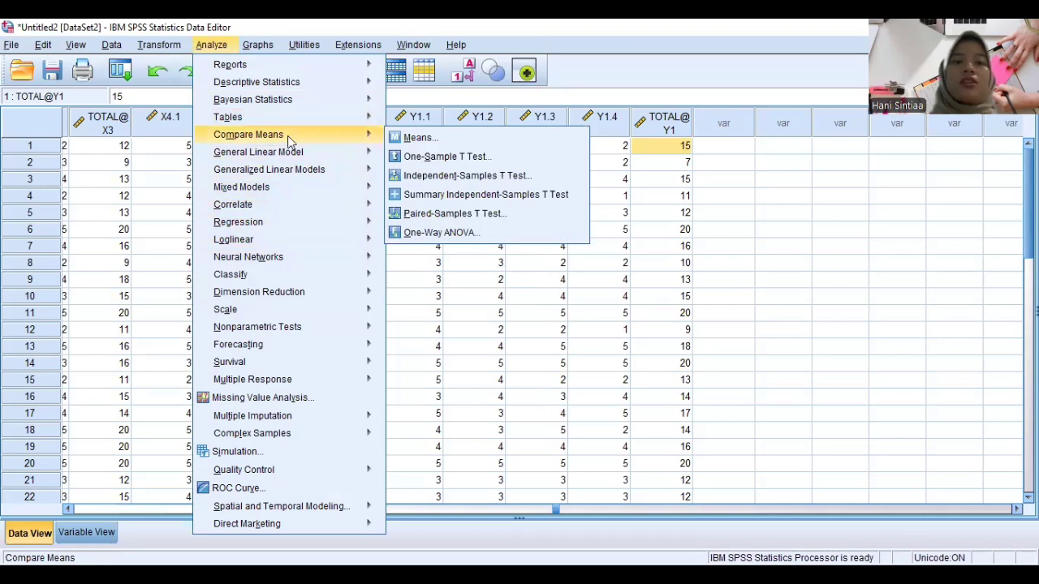
left_click(414, 140)
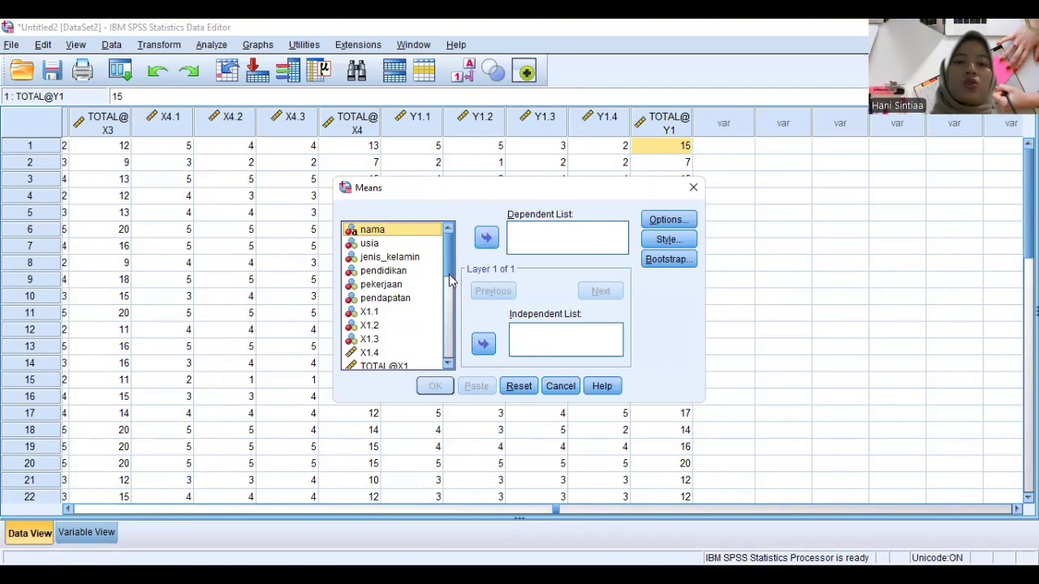
left_click_drag(452, 279, 448, 361)
left_click(406, 363)
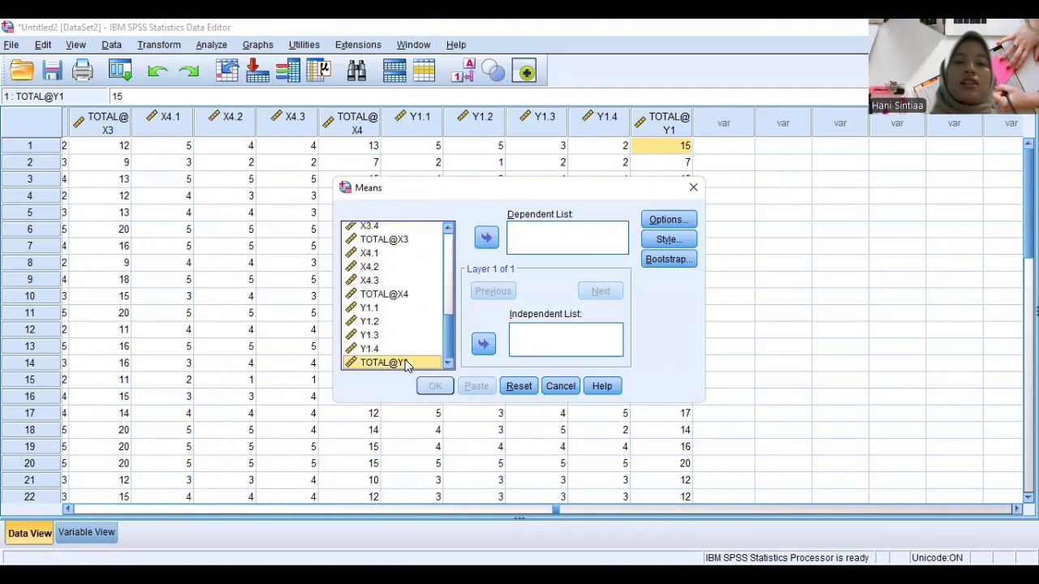
left_click(486, 237)
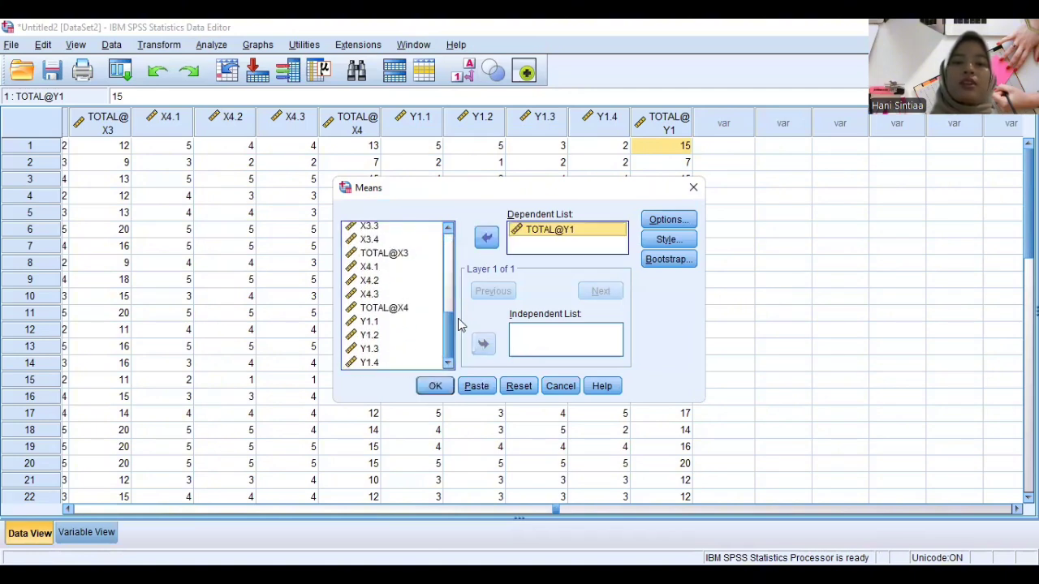
left_click_drag(451, 324, 450, 260)
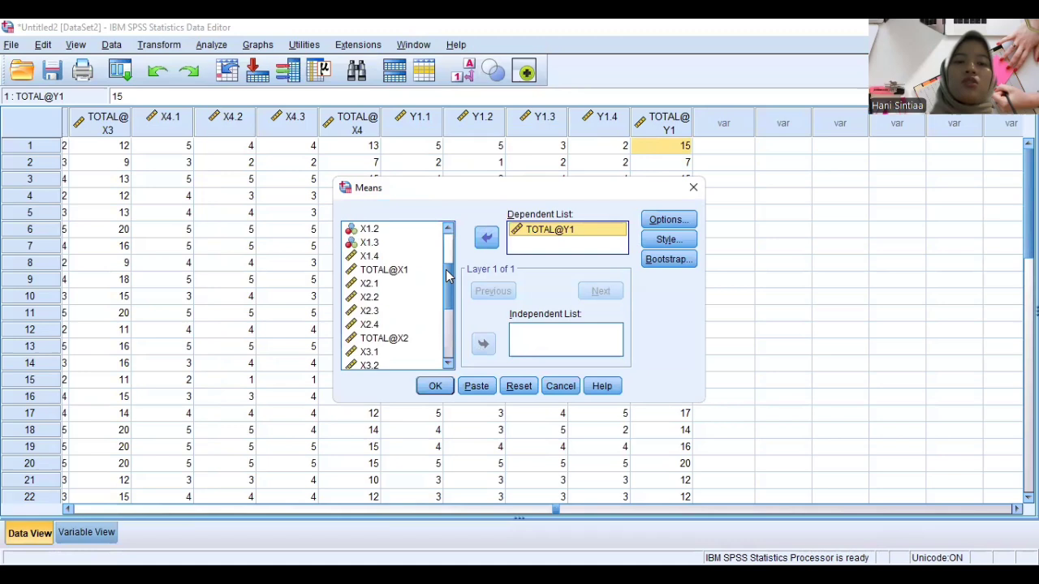
left_click(398, 271)
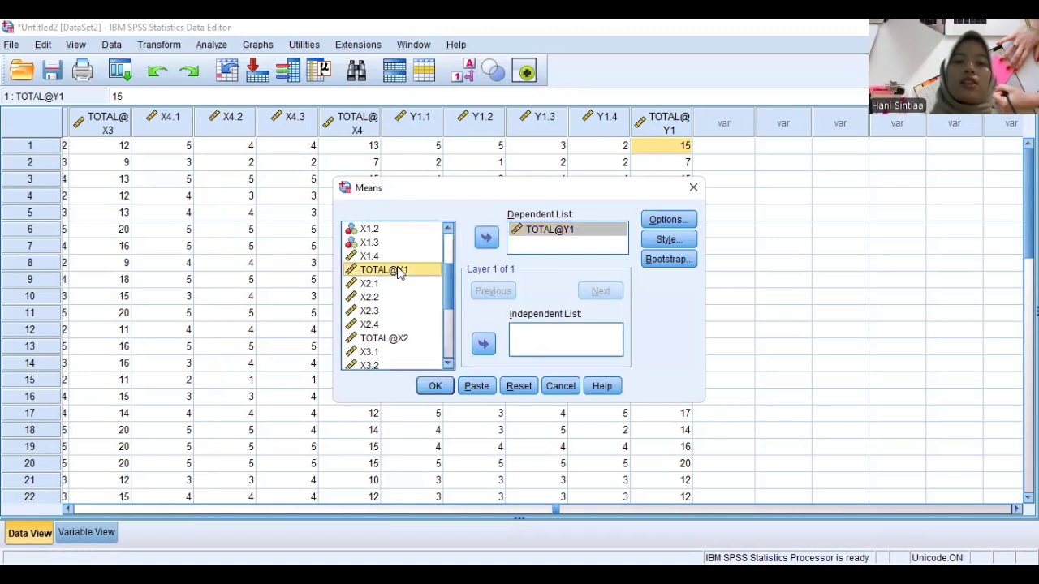
left_click(483, 345)
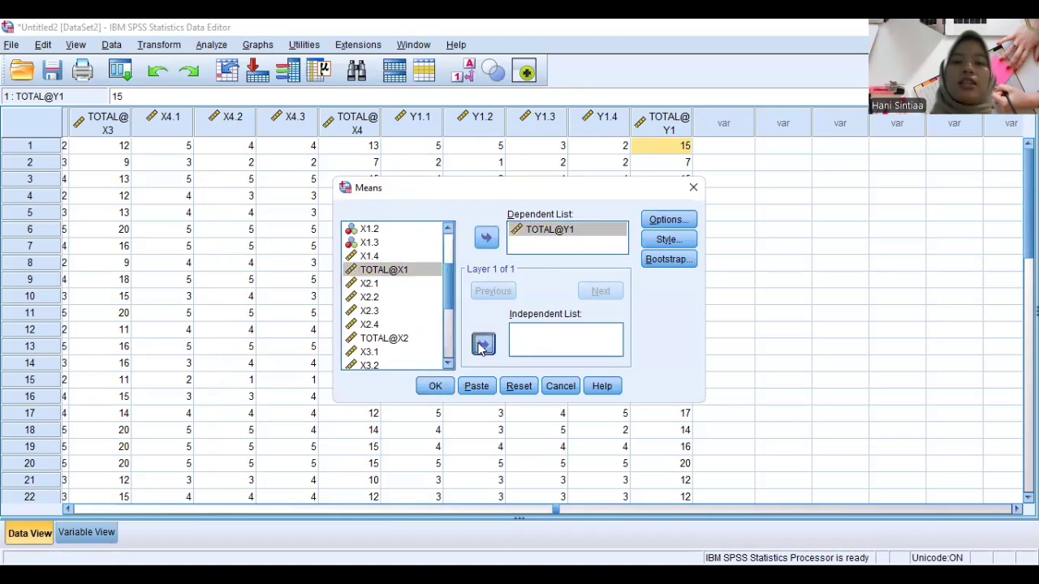
Enable the Test for linearity option for the Means comparison and run the analysis
left_click(653, 224)
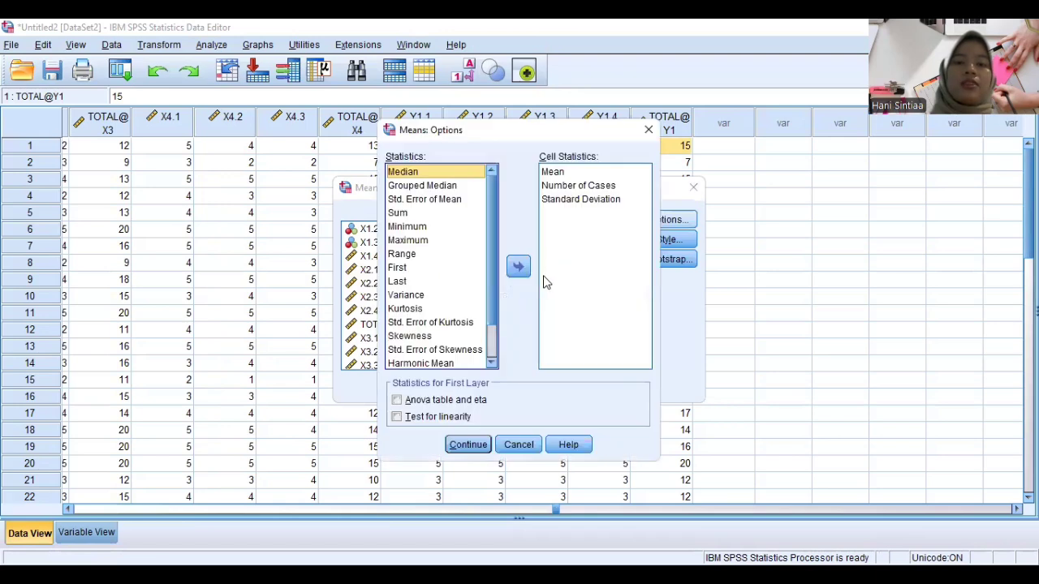
left_click(396, 418)
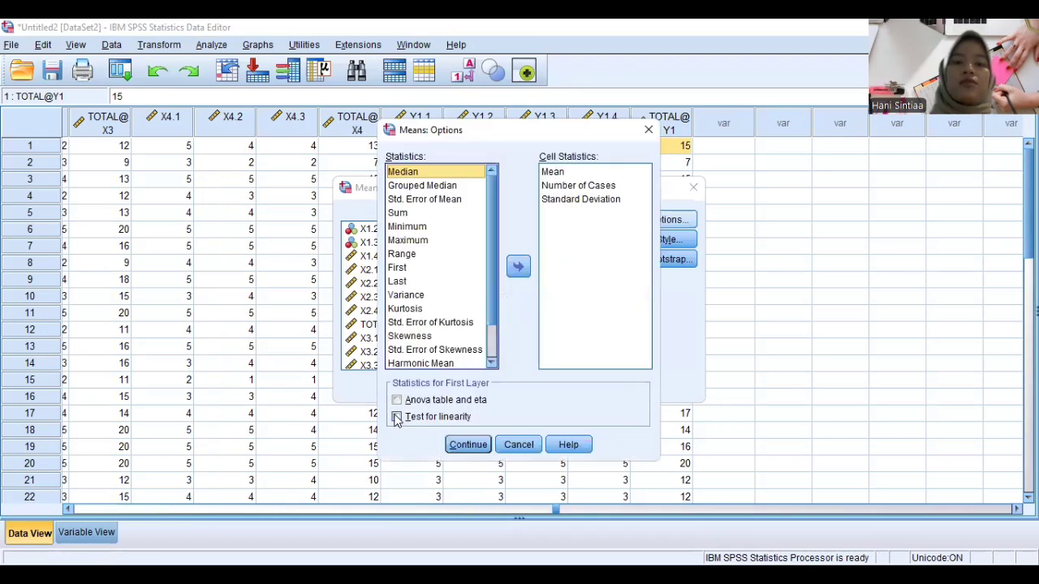
left_click(476, 445)
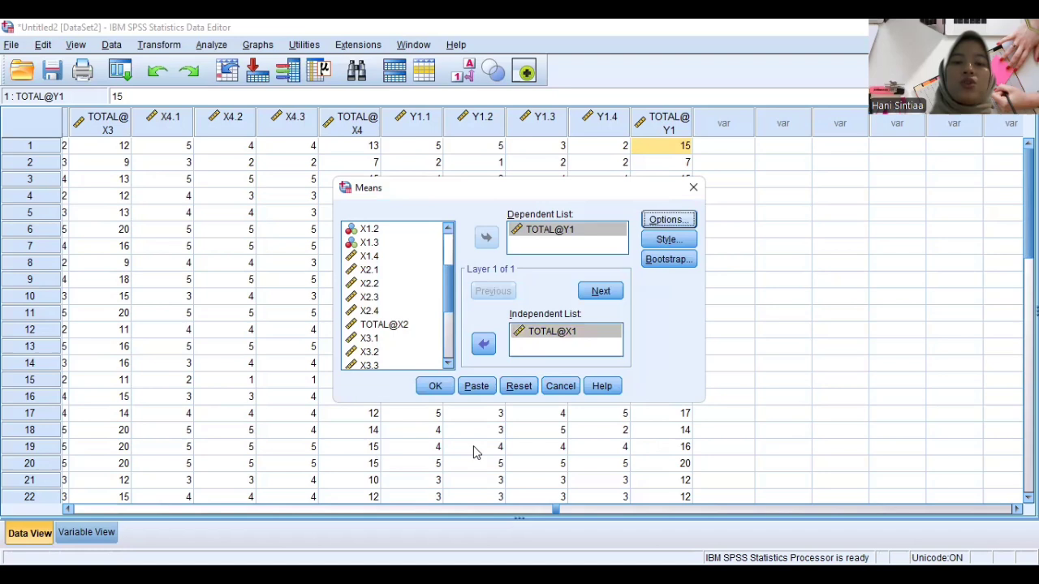
left_click(436, 387)
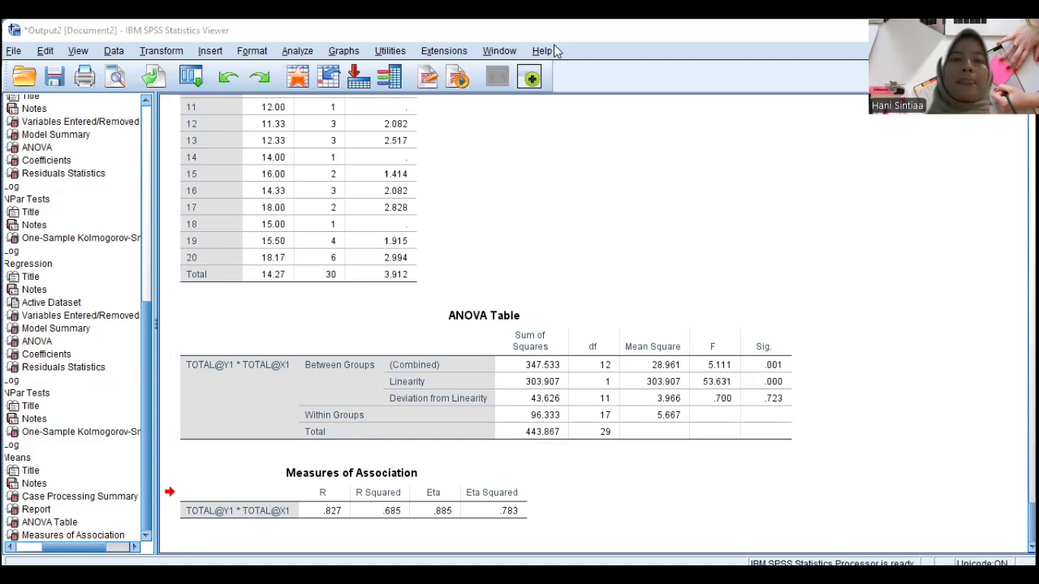
Return to the data set, reopen the Means comparison and remove TOTAL@X1 from its independent variables
key("alt+Tab")
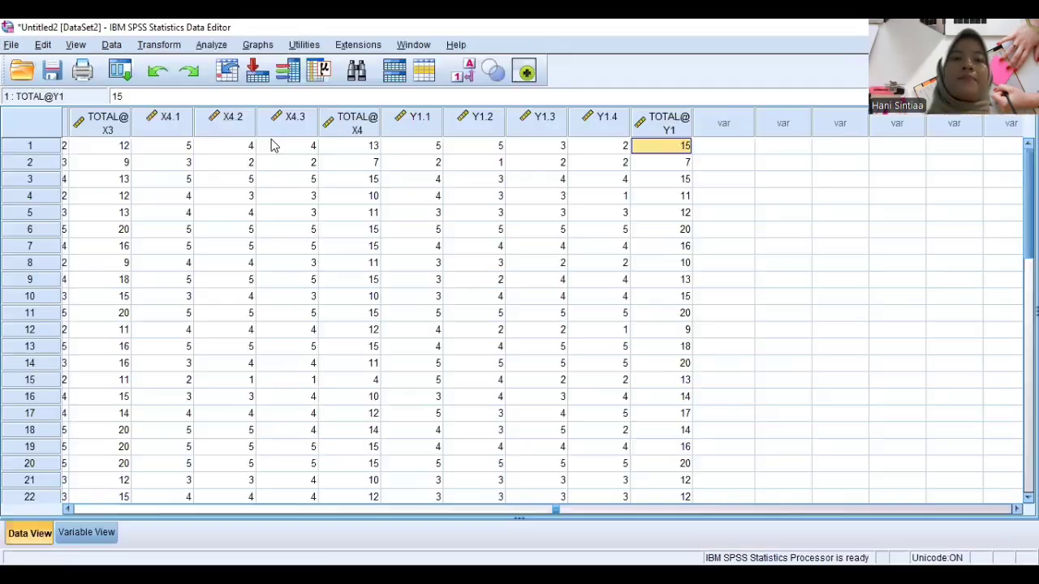
left_click(214, 47)
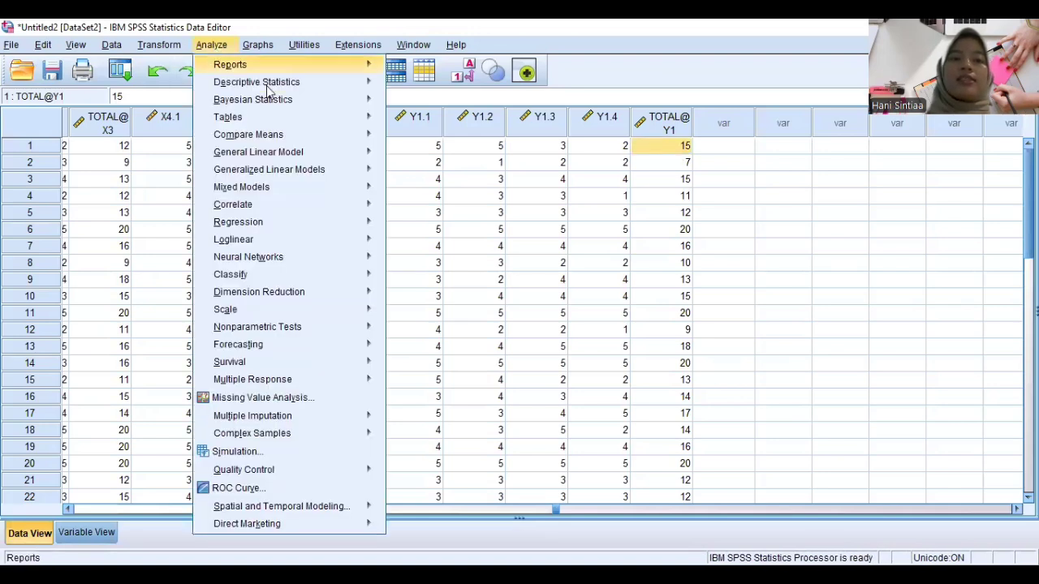
mouse_move(273, 140)
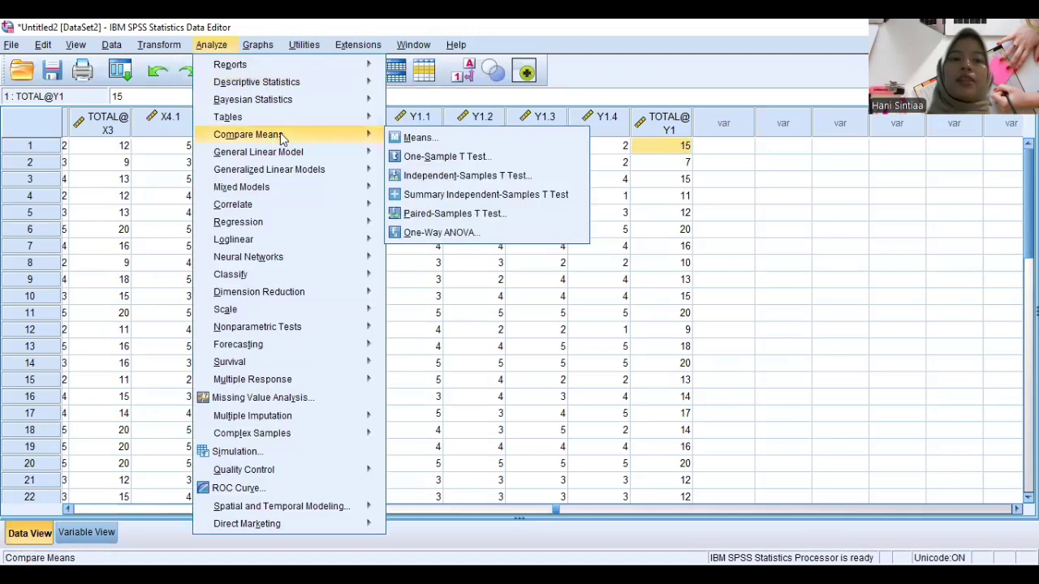
left_click(430, 139)
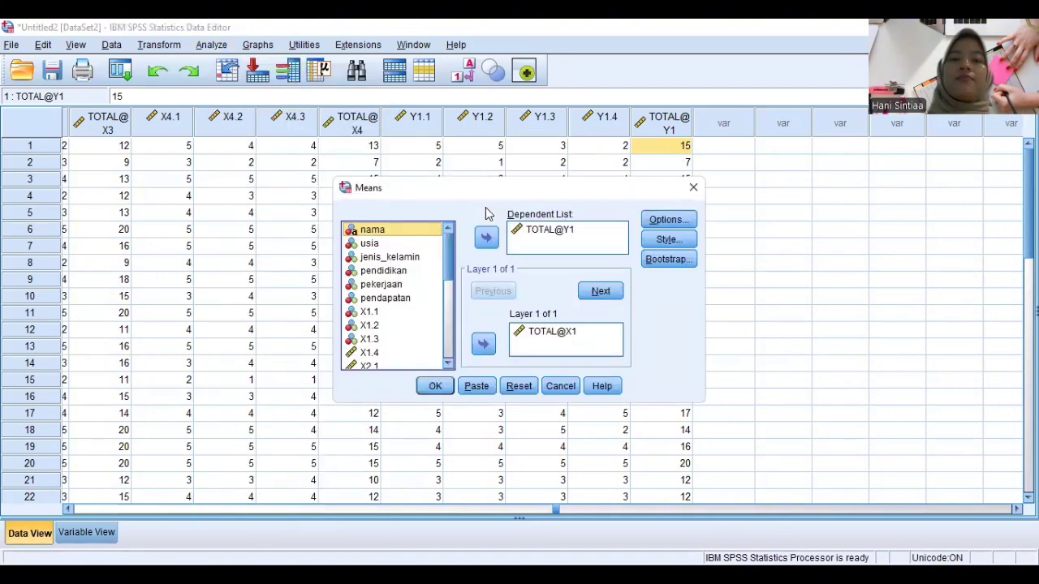
left_click(545, 334)
left_click(484, 345)
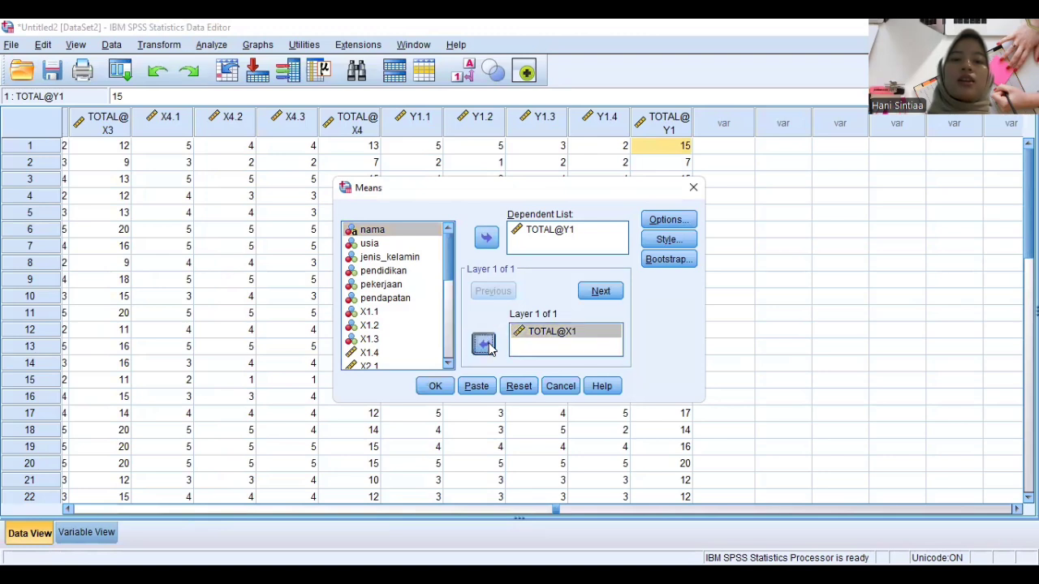
Add TOTAL@X2 as the independent variable of the Means comparison
left_click(448, 363)
left_click(448, 363)
left_click(447, 363)
left_click(448, 364)
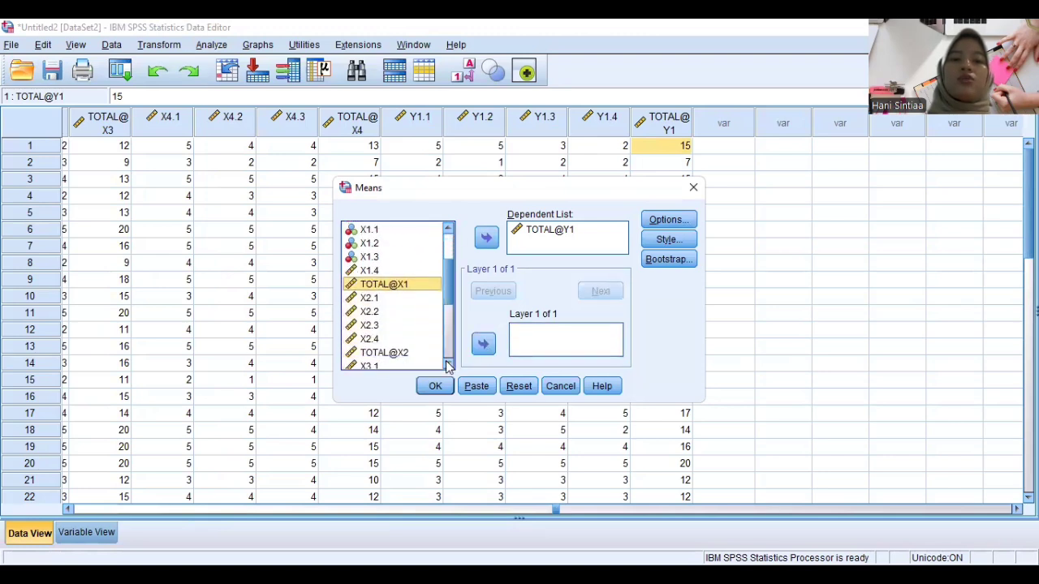
left_click(391, 354)
left_click(483, 345)
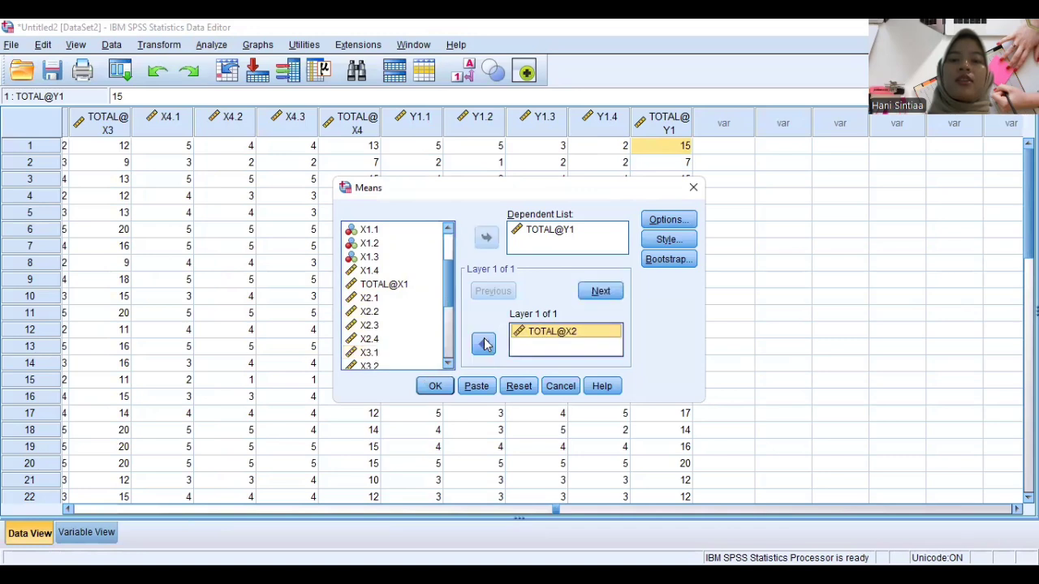
Keep the Test for linearity option for the first layer and run the Means comparison of TOTAL@Y1 by TOTAL@X2
left_click(659, 219)
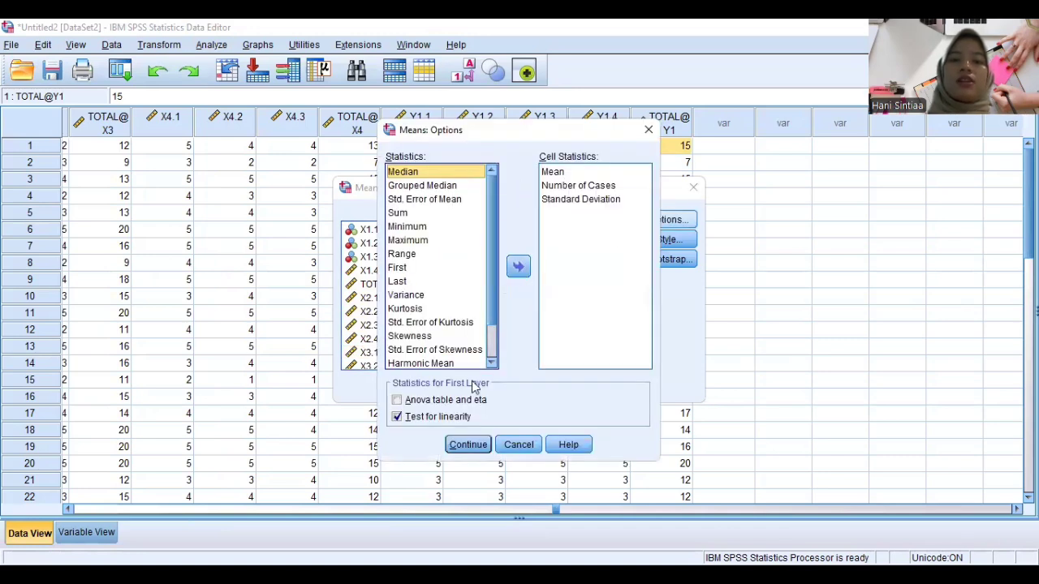
left_click(467, 446)
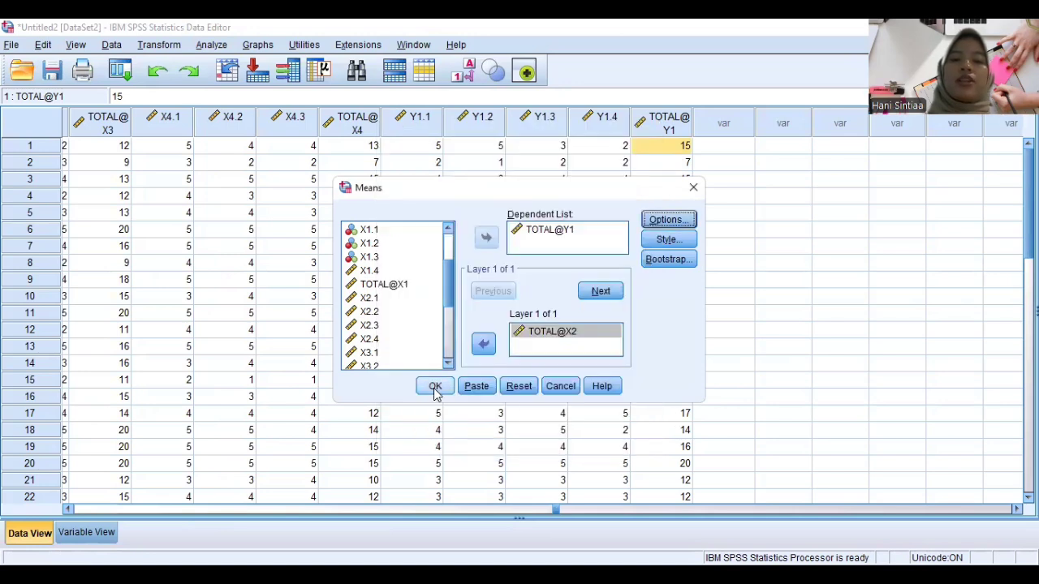
left_click(435, 388)
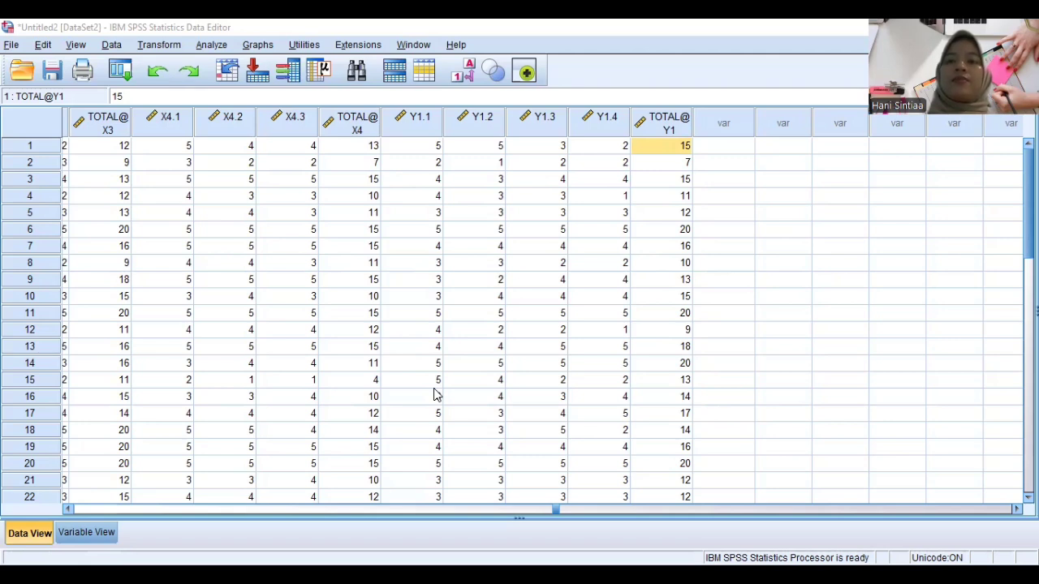
Switch to the Word document, review it from the linearity rules to the heteroscedasticity section, and return to the SPSS data set
key("alt+Tab")
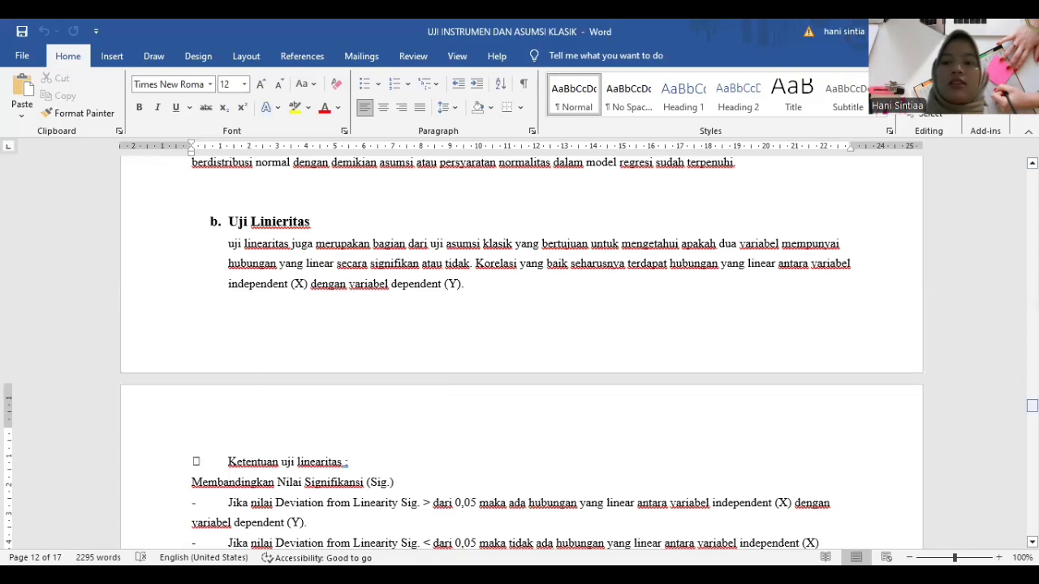
left_click_drag(1031, 405, 1031, 465)
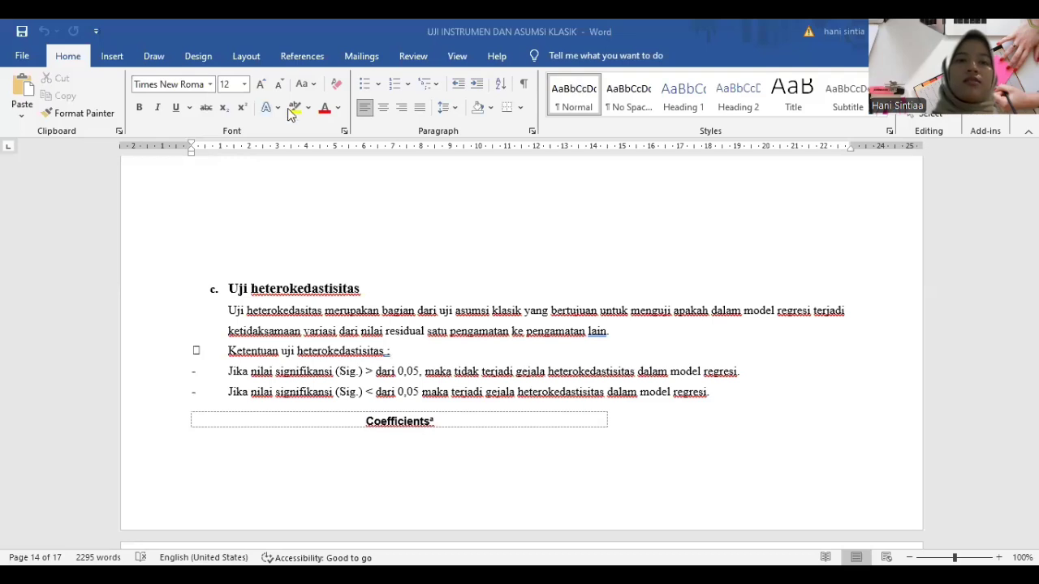
key("alt+Tab")
left_click(213, 46)
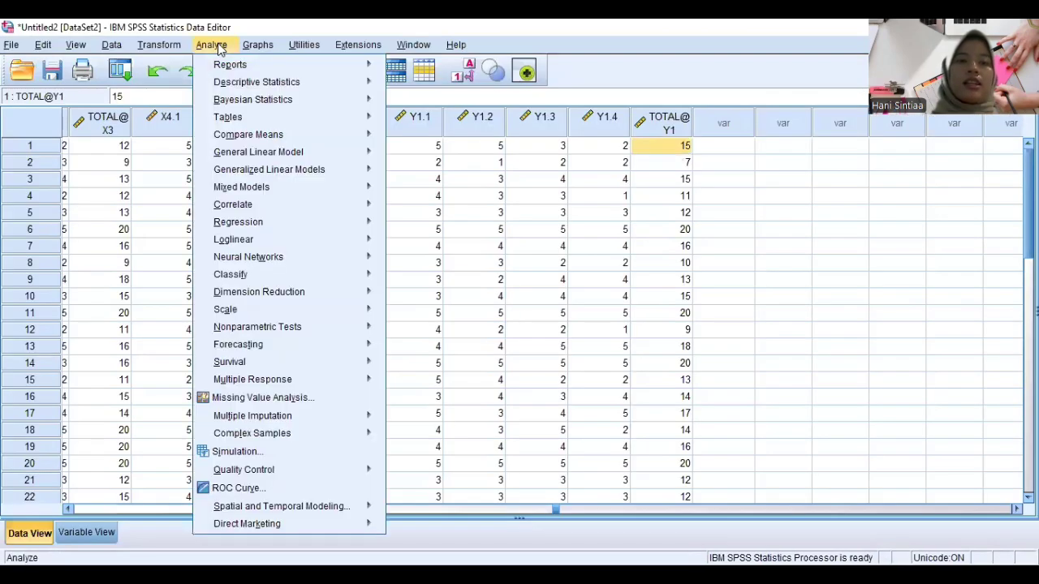
mouse_move(270, 206)
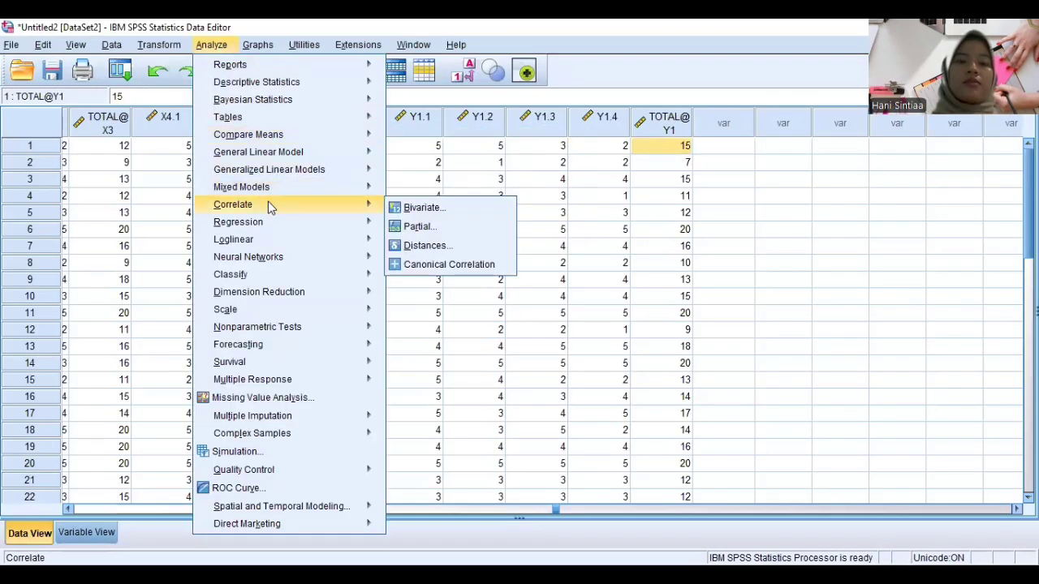
mouse_move(267, 227)
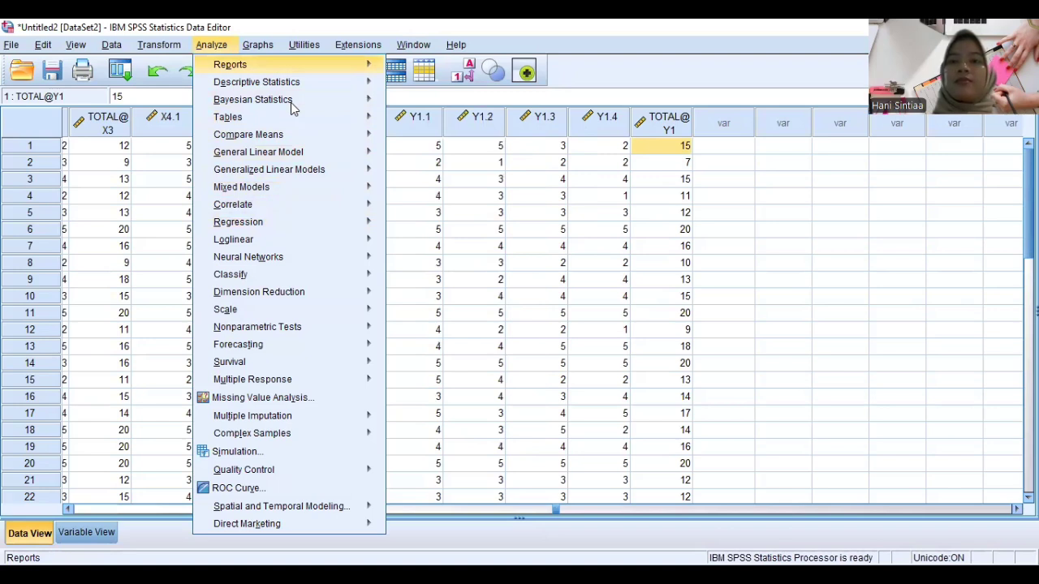
key("Escape")
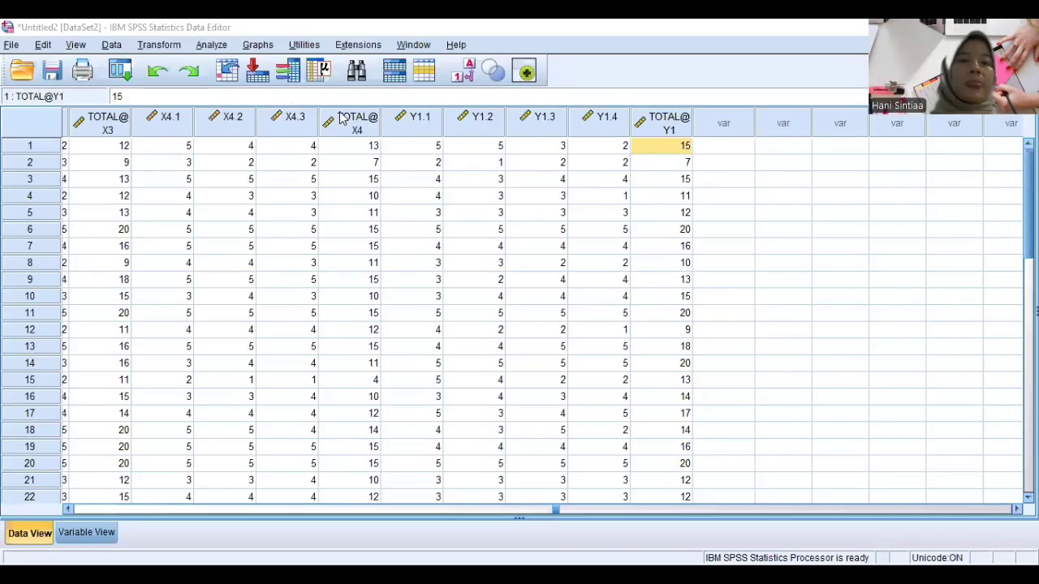
Reopen Linear Regression and remove TOTAL@X2 from the independent variables, leaving TOTAL@Y1 as the dependent
left_click(212, 47)
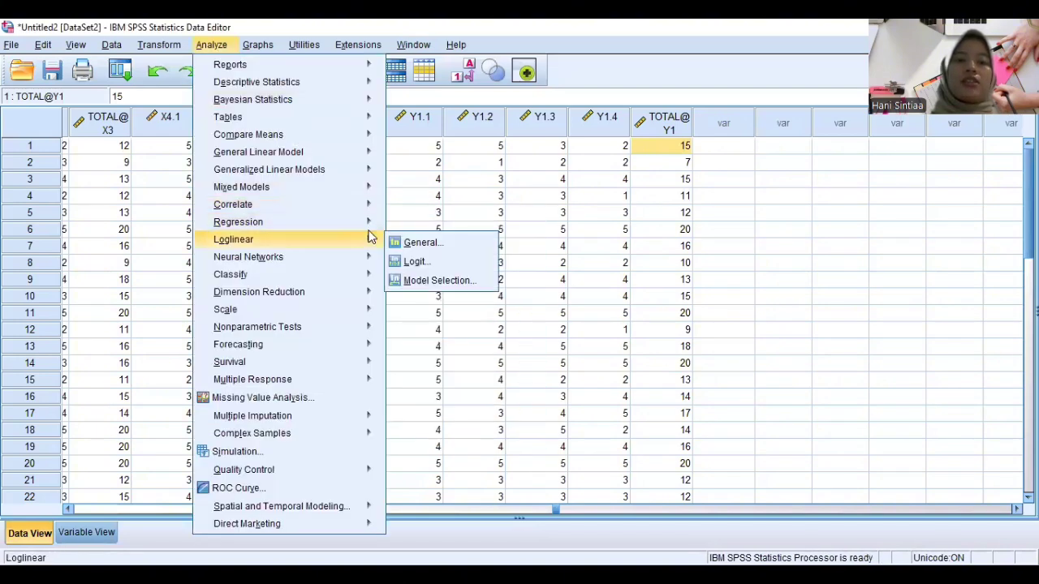
left_click(412, 245)
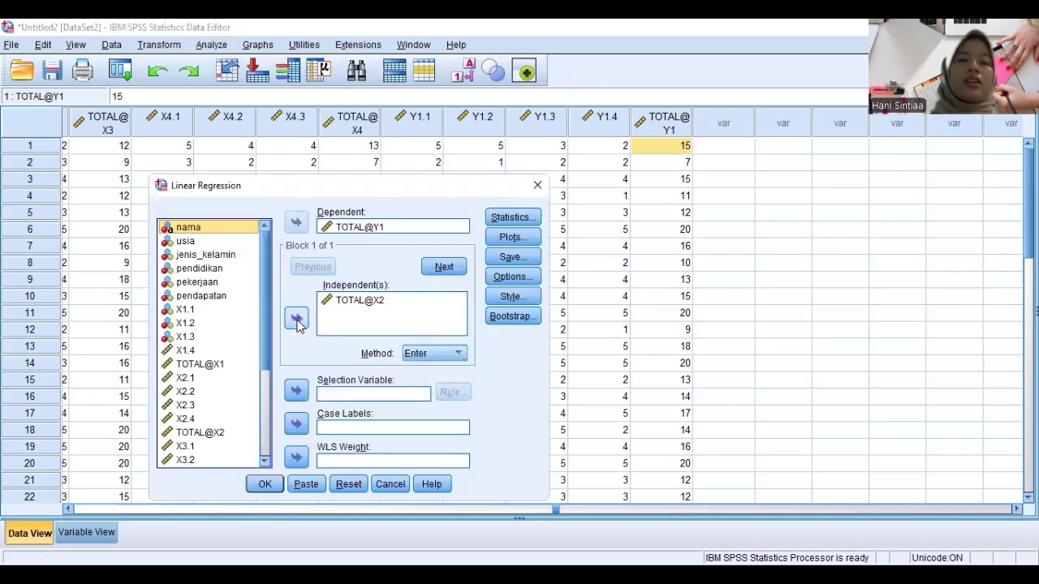
left_click(334, 302)
left_click(296, 319)
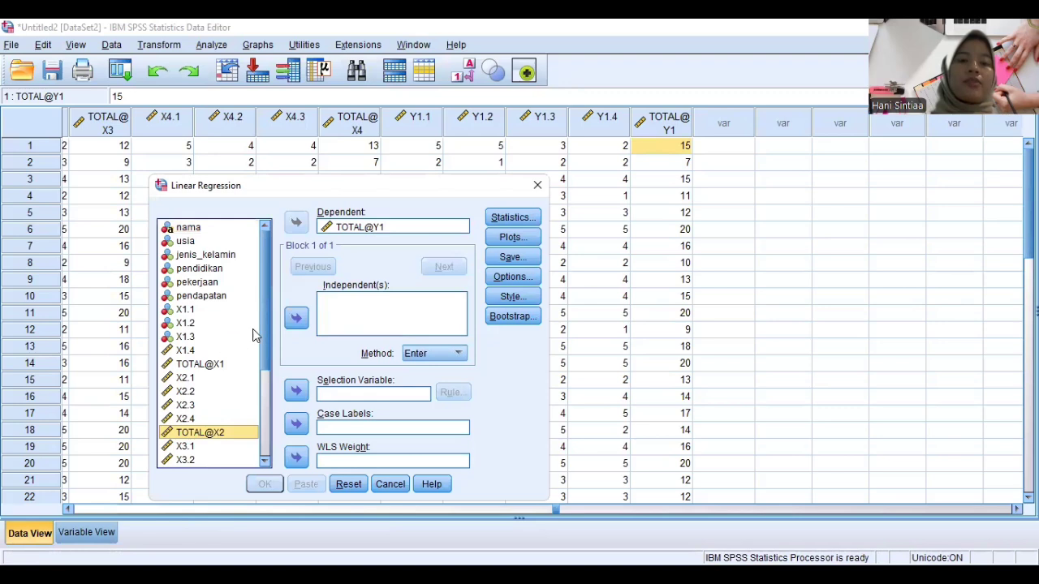
Add TOTAL@X1, TOTAL@X2, TOTAL@X3 and TOTAL@X4 as independent variables of the regression
left_click(218, 363)
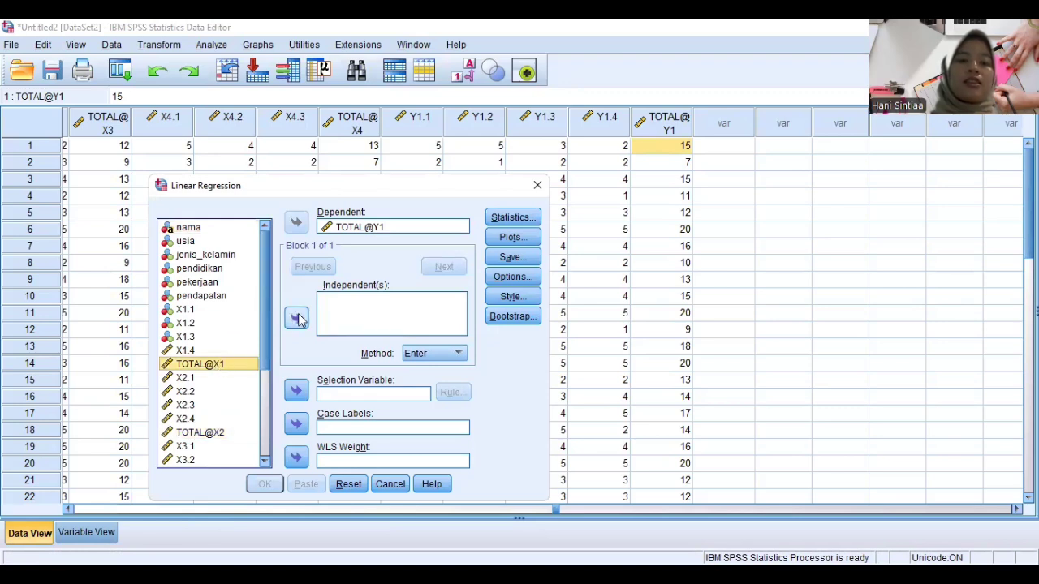
left_click(297, 319)
left_click(213, 433)
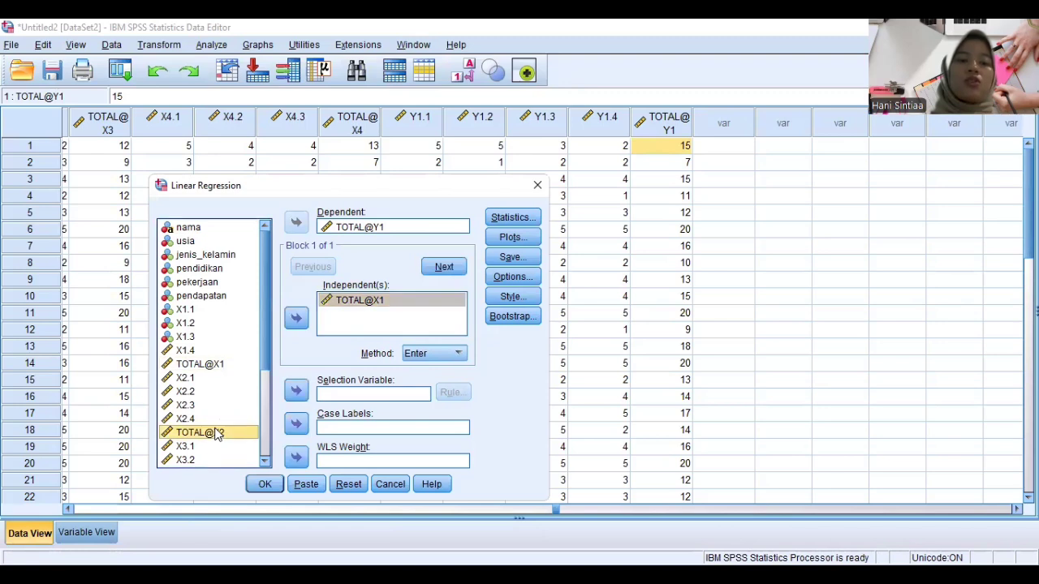
left_click(296, 323)
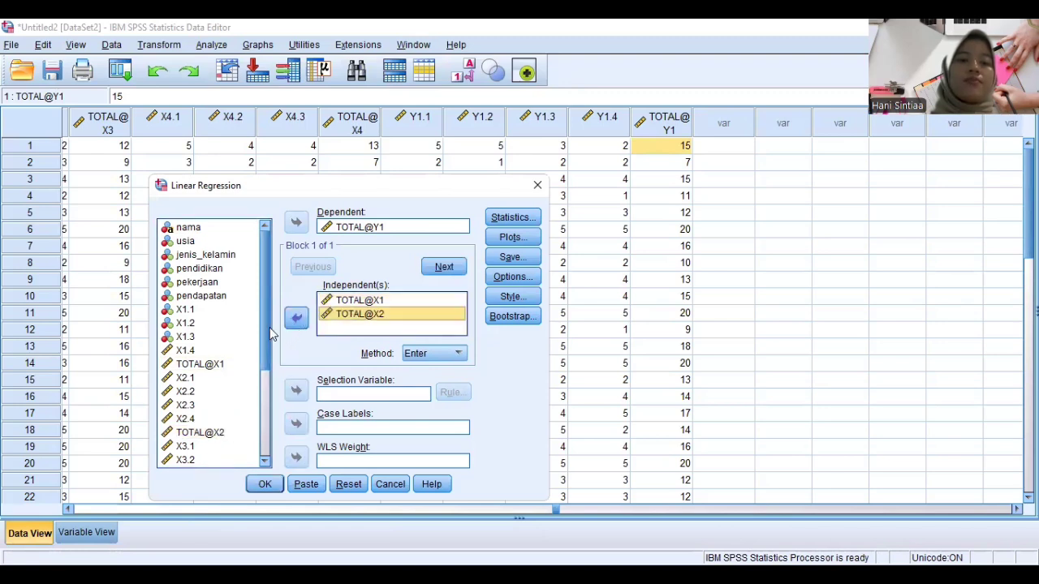
left_click_drag(266, 329, 267, 417)
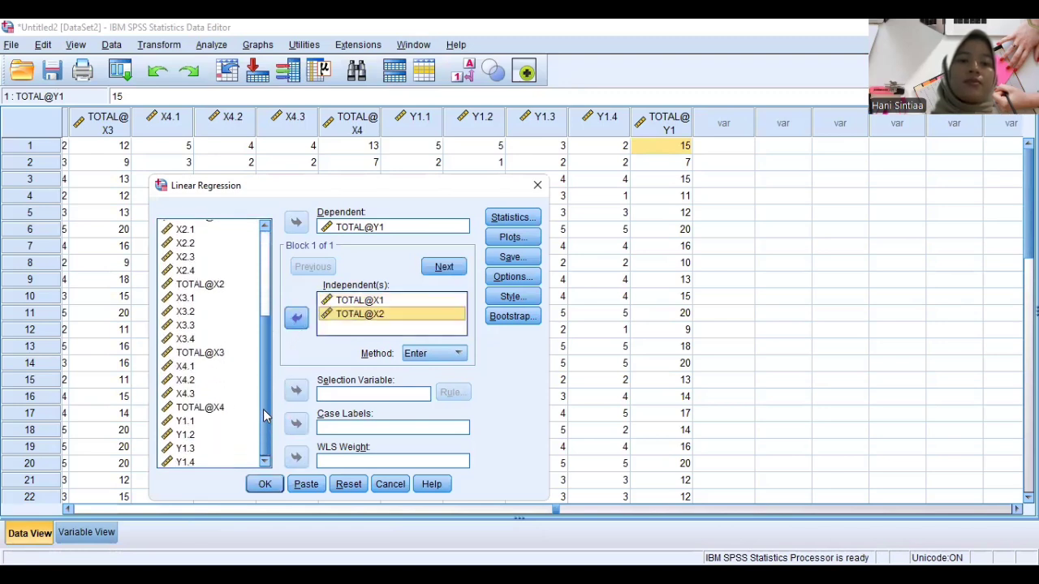
left_click(207, 352)
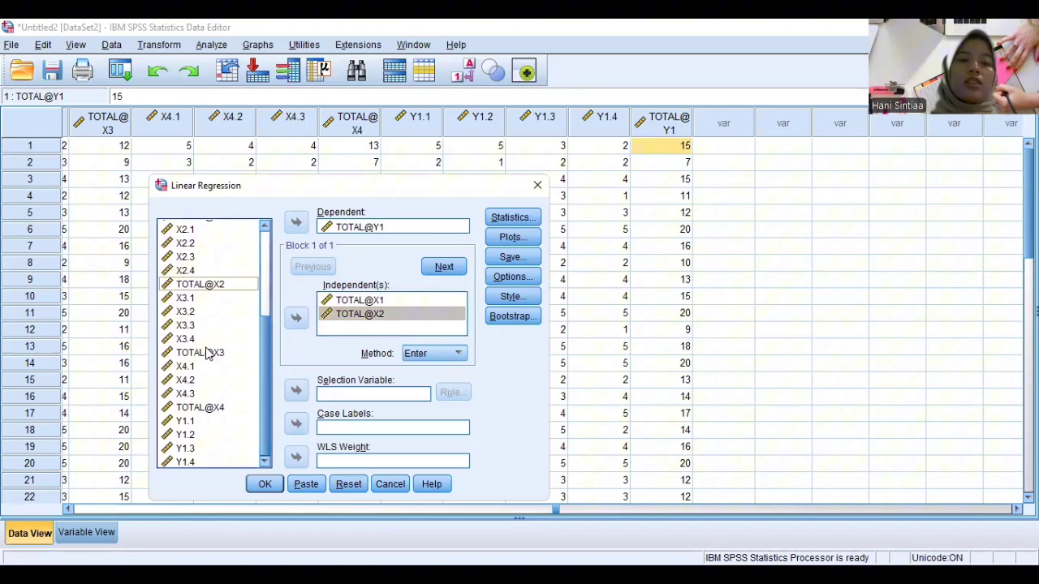
left_click(298, 319)
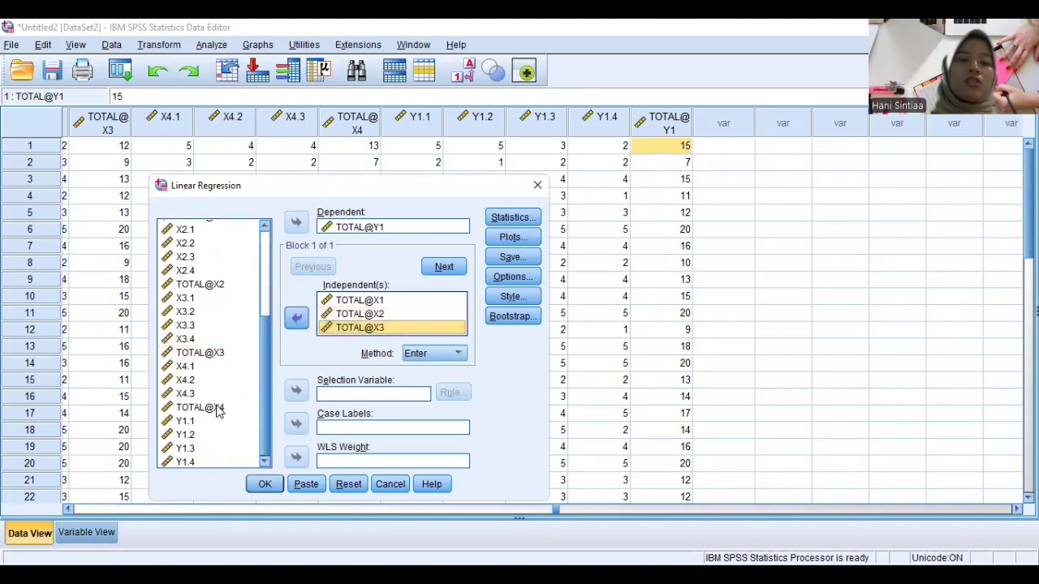
left_click(217, 408)
left_click(297, 319)
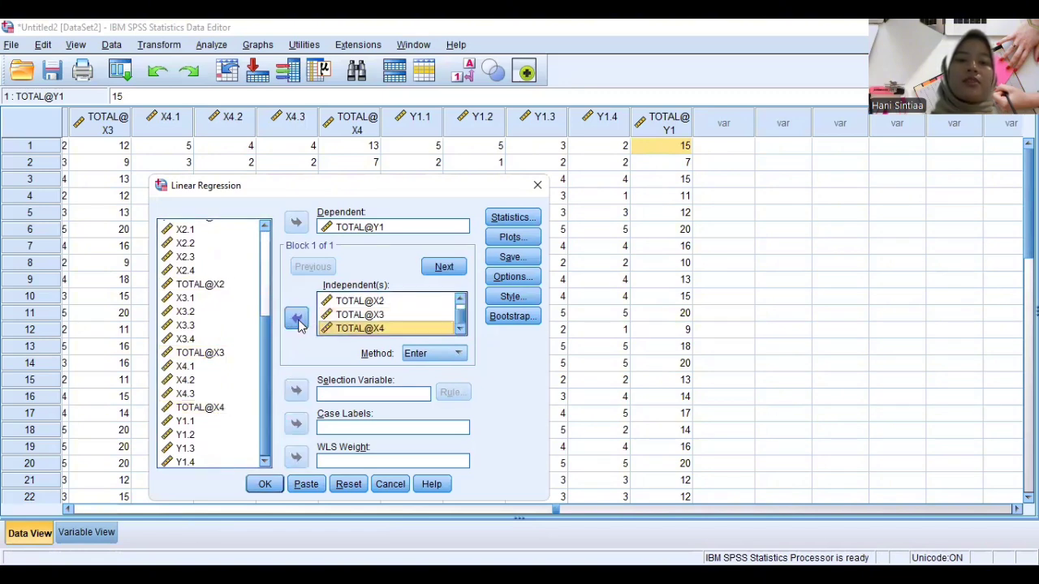
Run the linear regression with Unstandardized residuals saved and view its coefficients and residuals tables
left_click(514, 259)
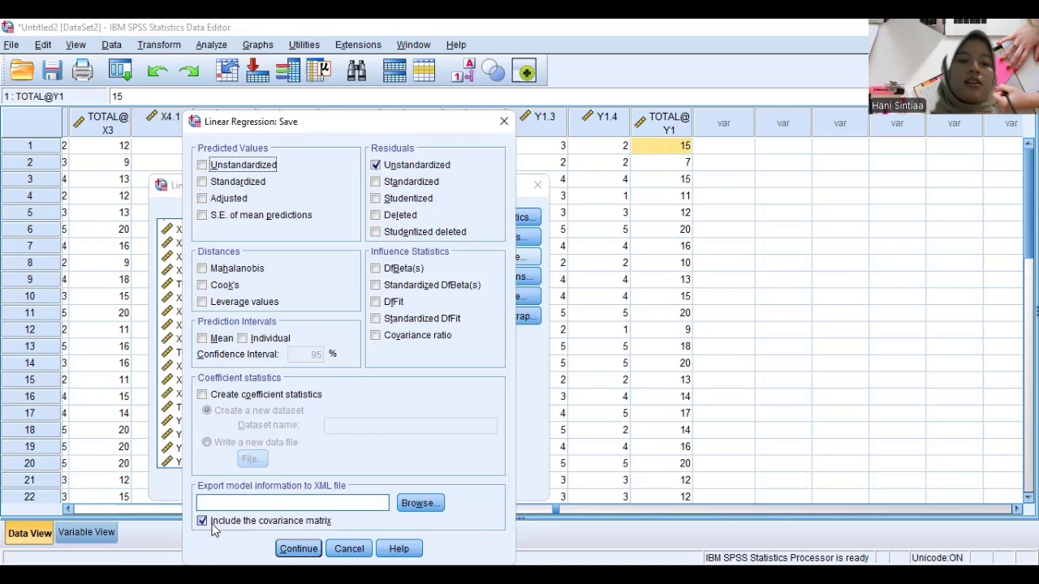
left_click(302, 549)
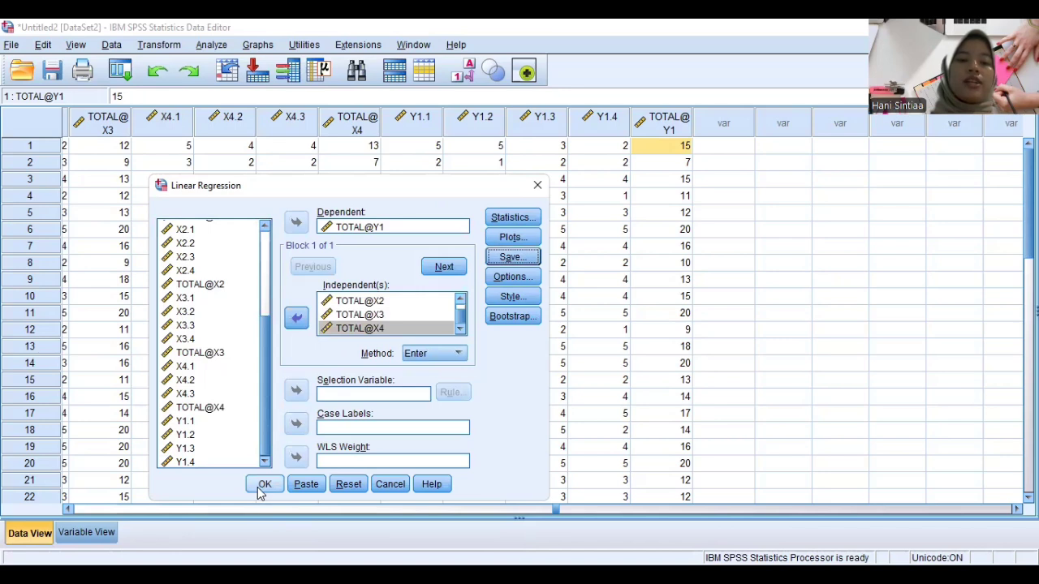
left_click(265, 485)
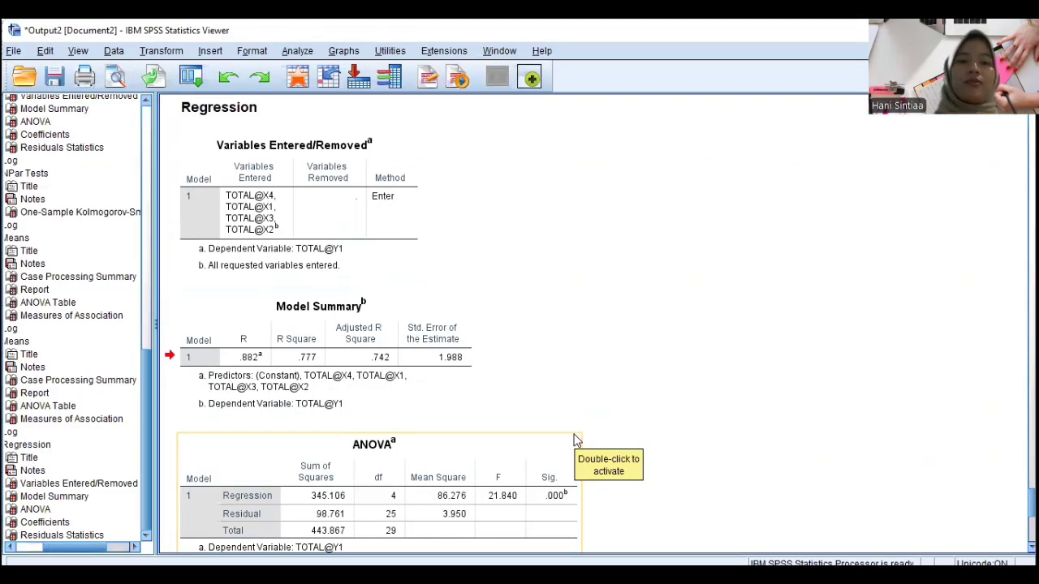
scroll(575, 439, "down", 5)
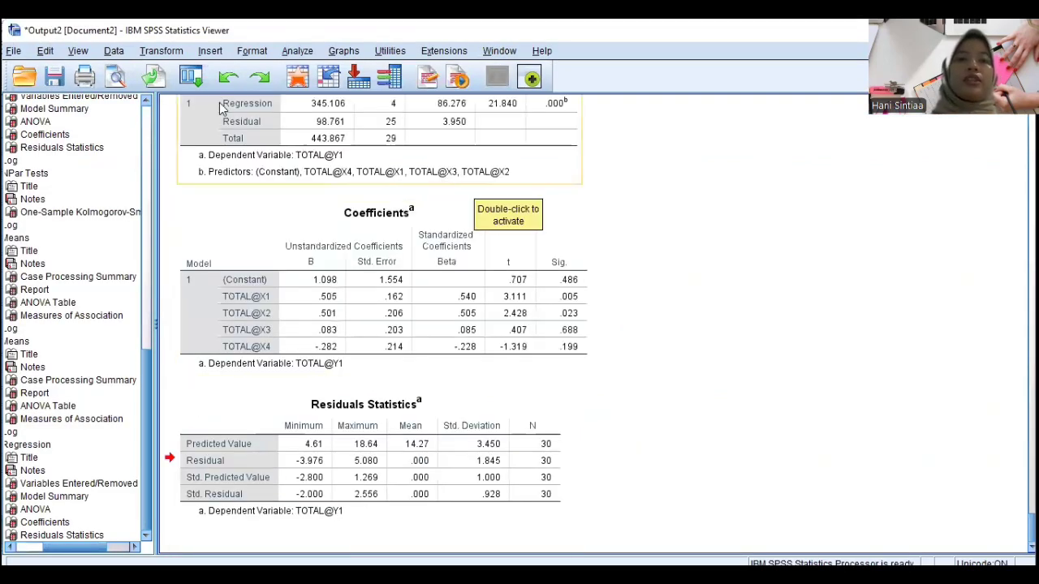
Open Compute Variable and select the Abs function from the All function group
left_click(166, 53)
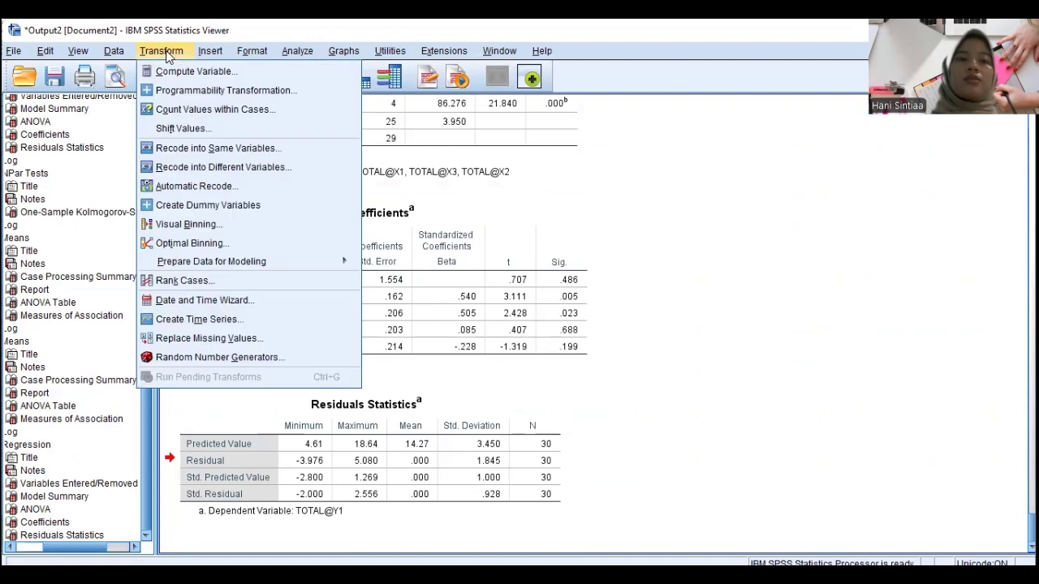
mouse_move(341, 54)
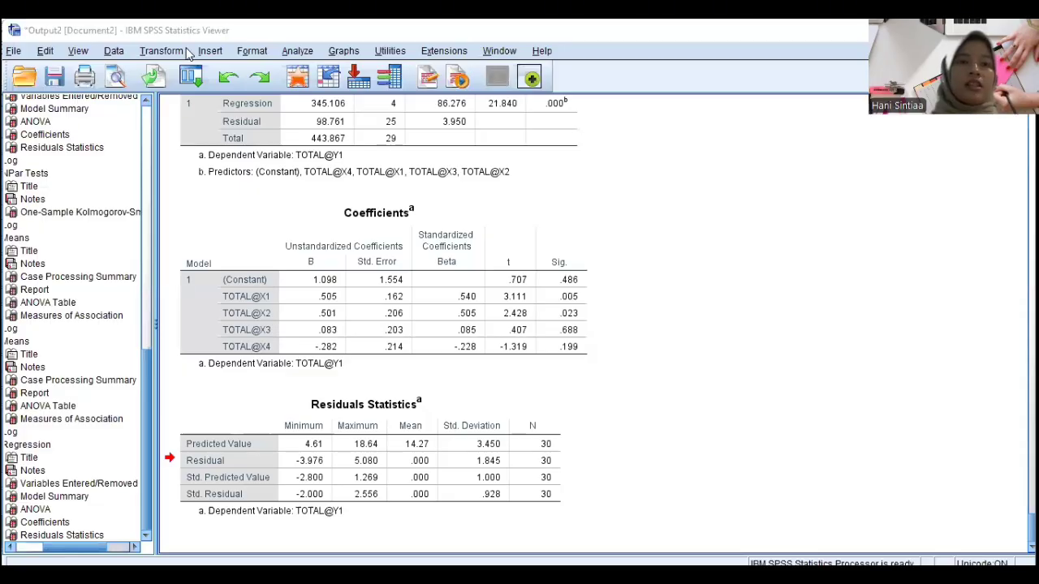
left_click(162, 51)
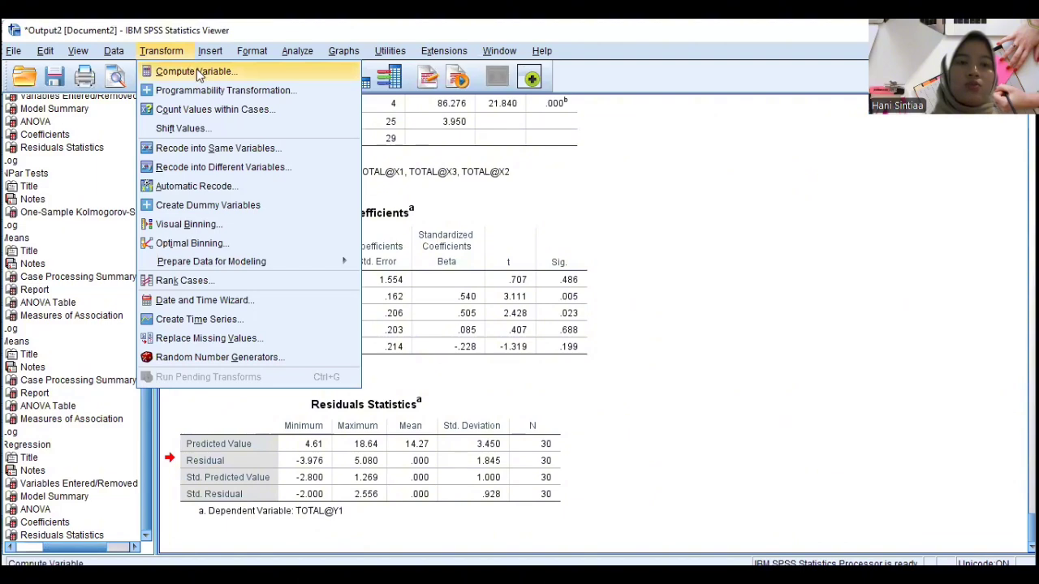
left_click(196, 70)
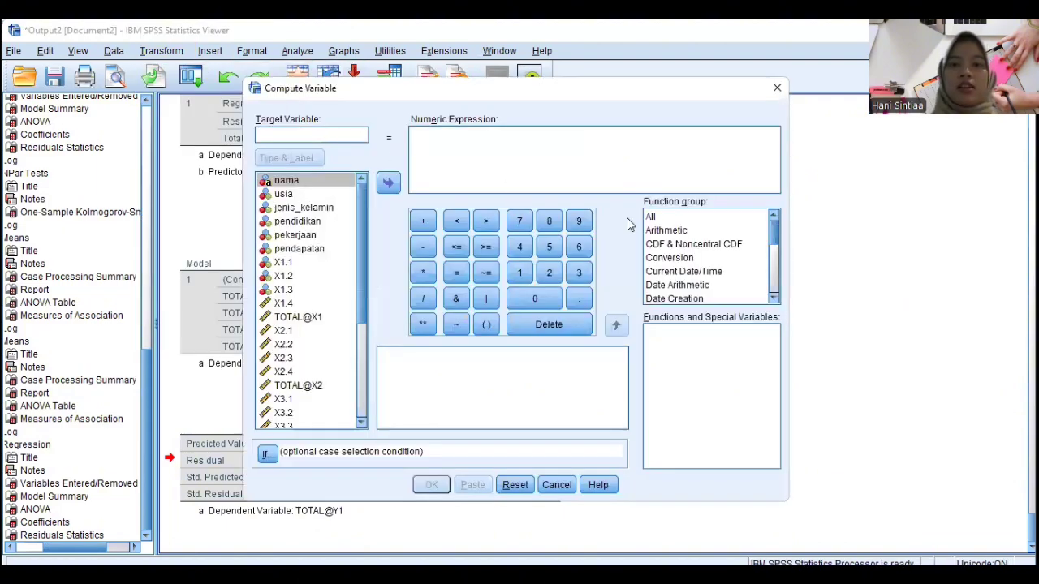
left_click(651, 217)
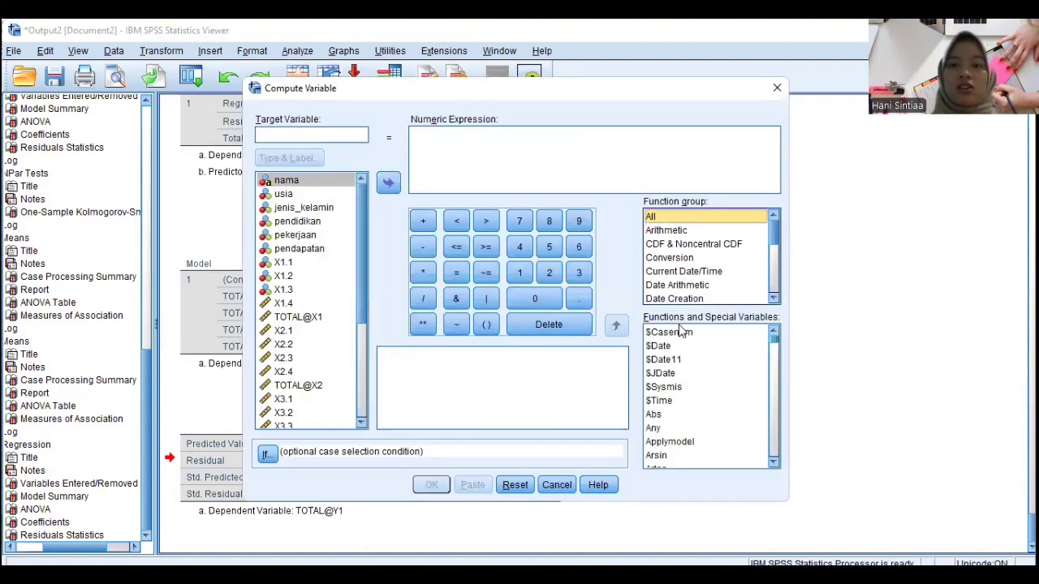
left_click(654, 415)
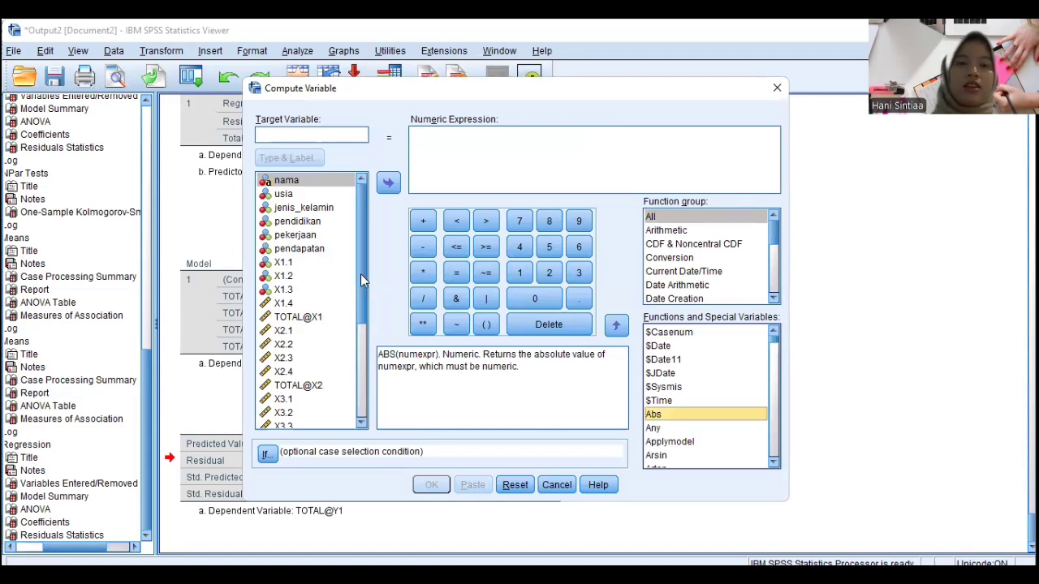
Compute target variable RES_1 from the unstandardized residual variable RES_1, accepting the change to the existing variable
left_click_drag(360, 273, 366, 392)
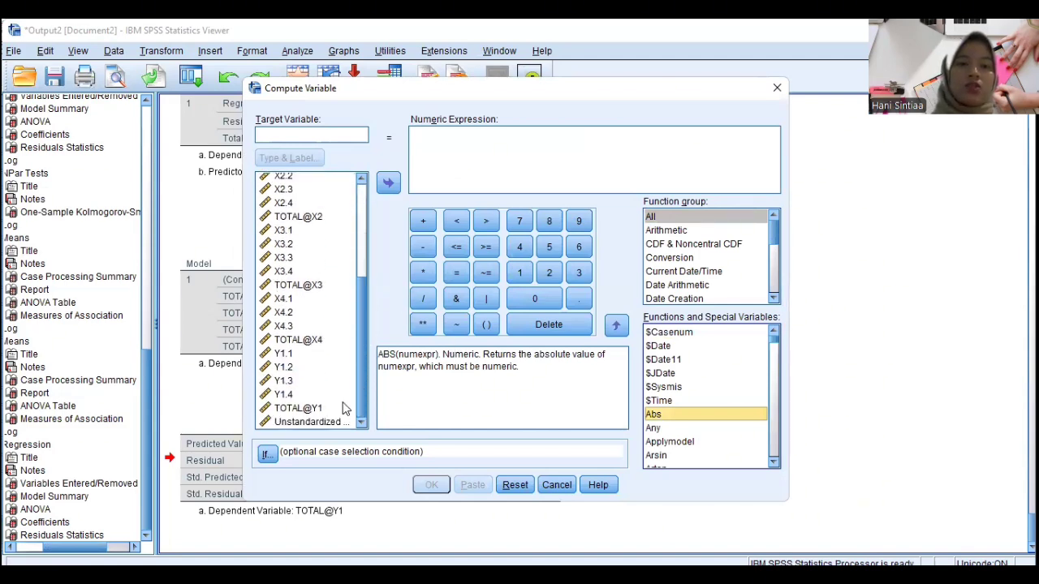
left_click(322, 422)
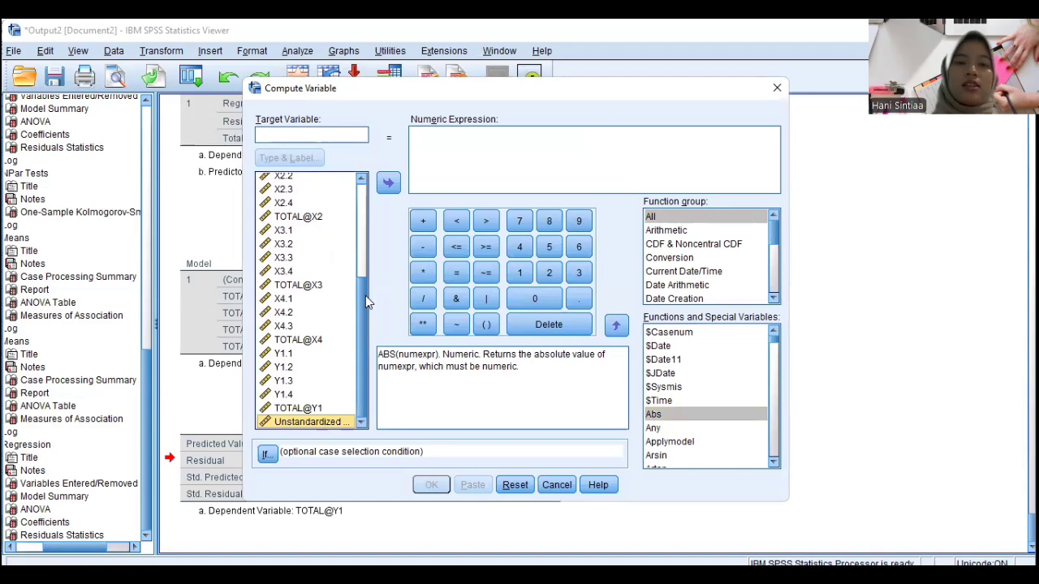
left_click(388, 183)
left_click(290, 133)
type("RE")
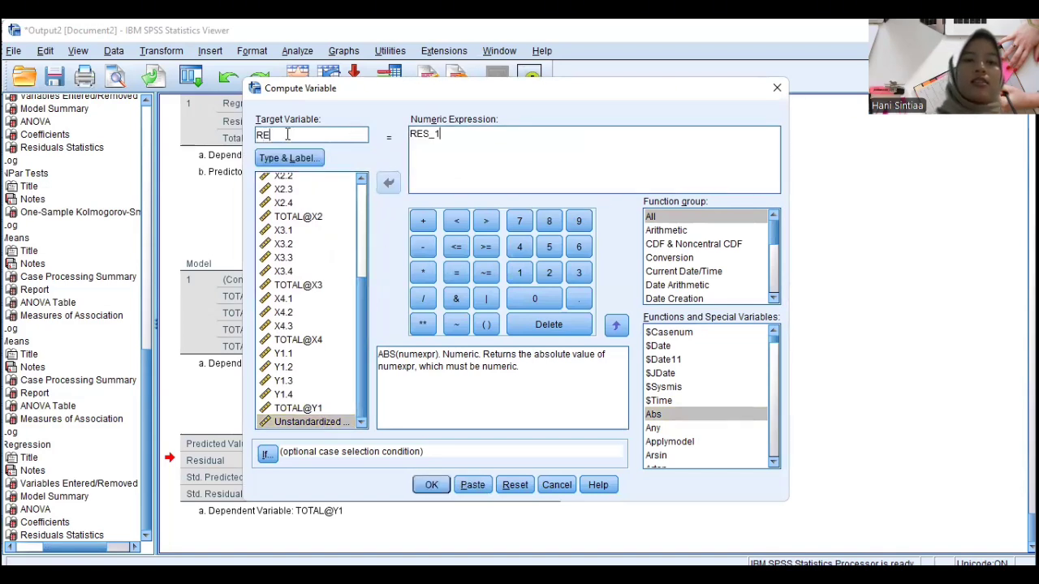
type("S")
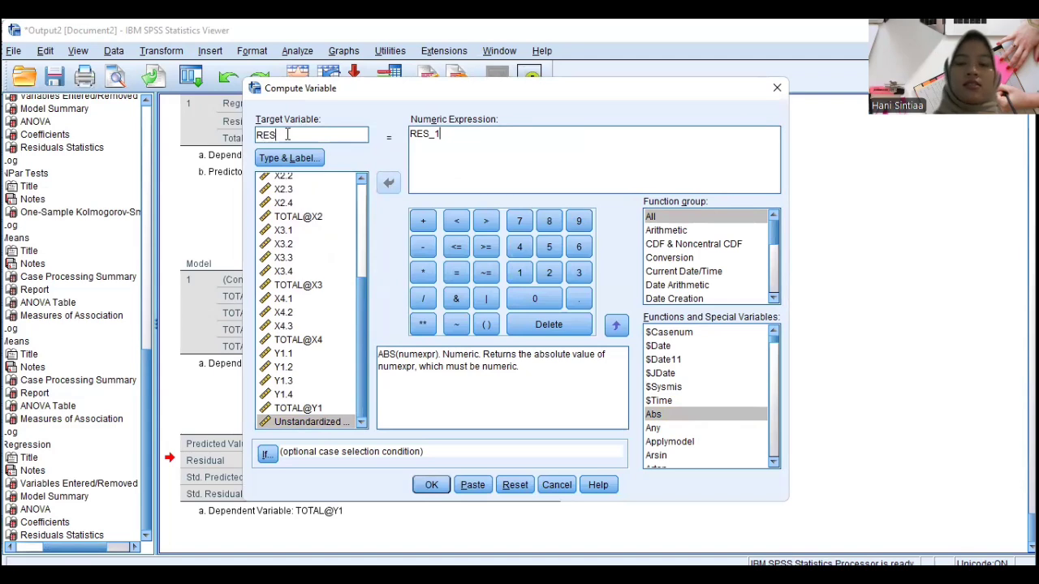
type("_1")
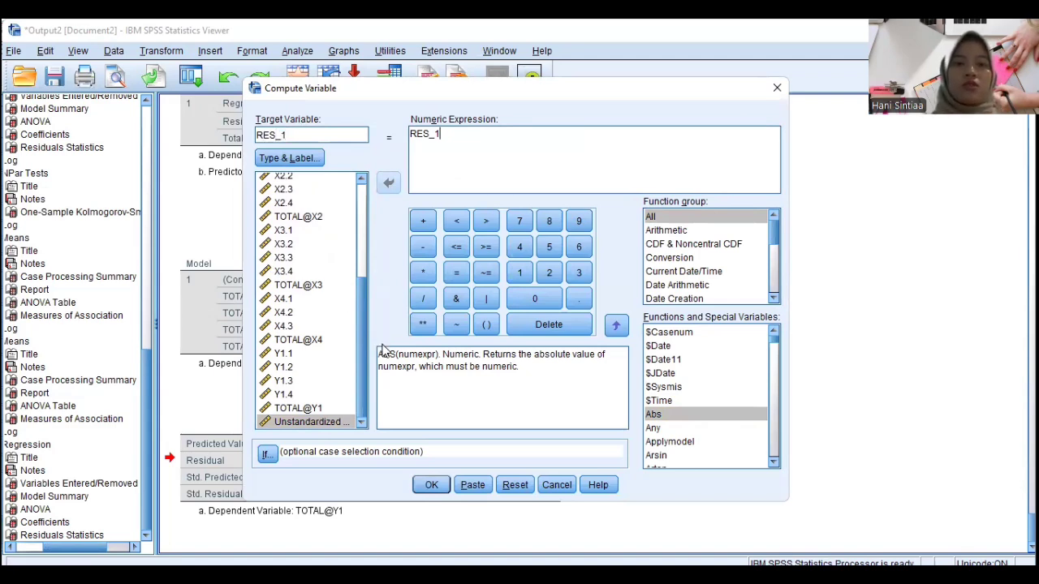
left_click(431, 485)
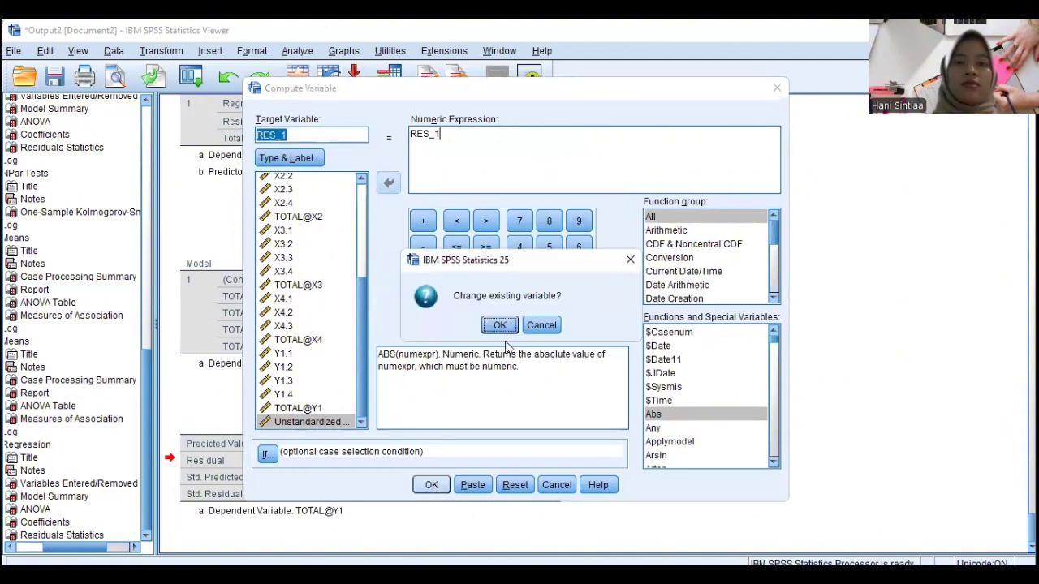
left_click(499, 325)
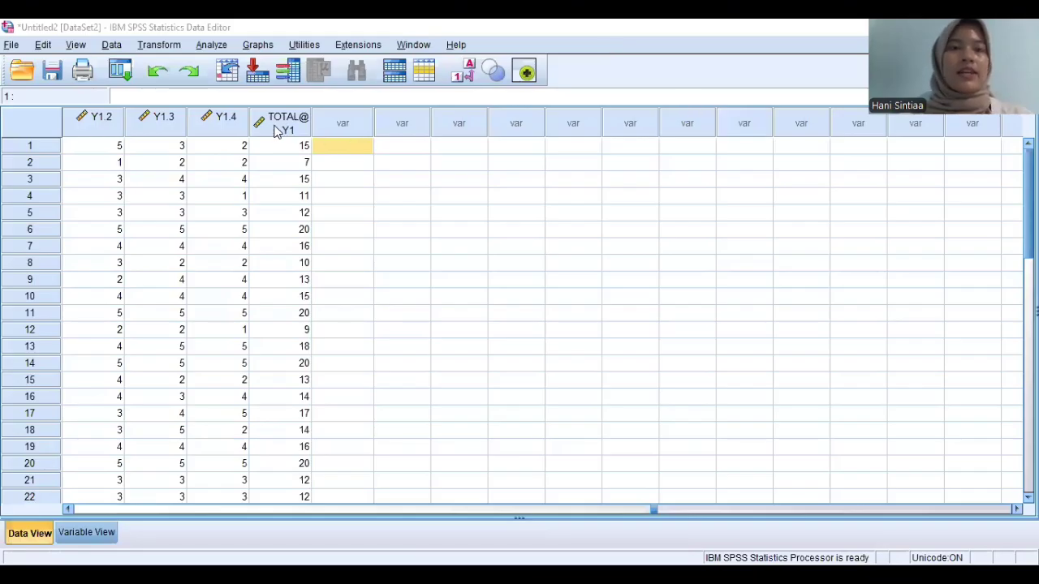
Open Linear Regression, take TOTAL@Y1 out of the dependent variable and assign it as the dependent again
left_click(213, 46)
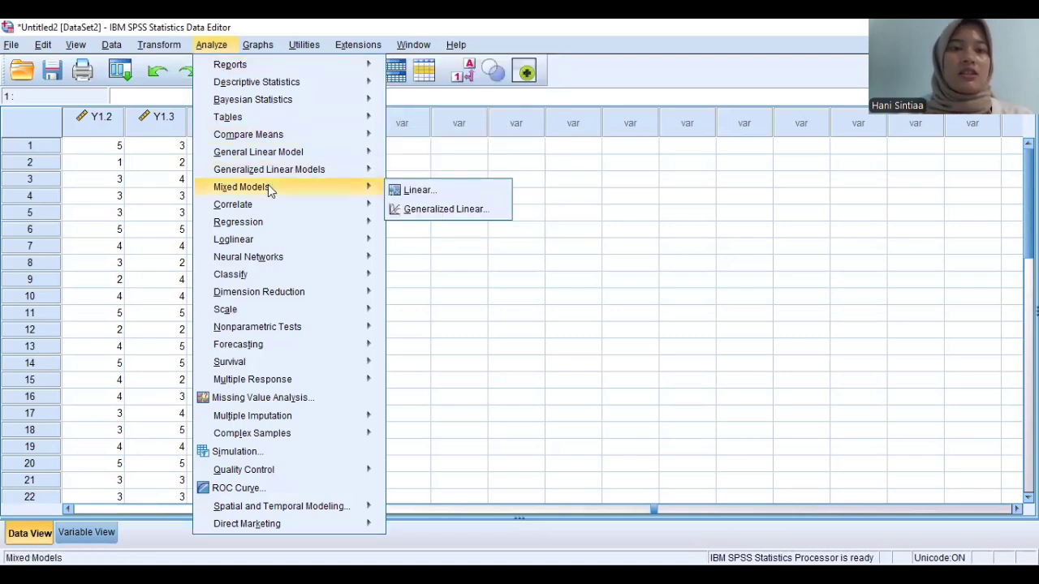
mouse_move(264, 222)
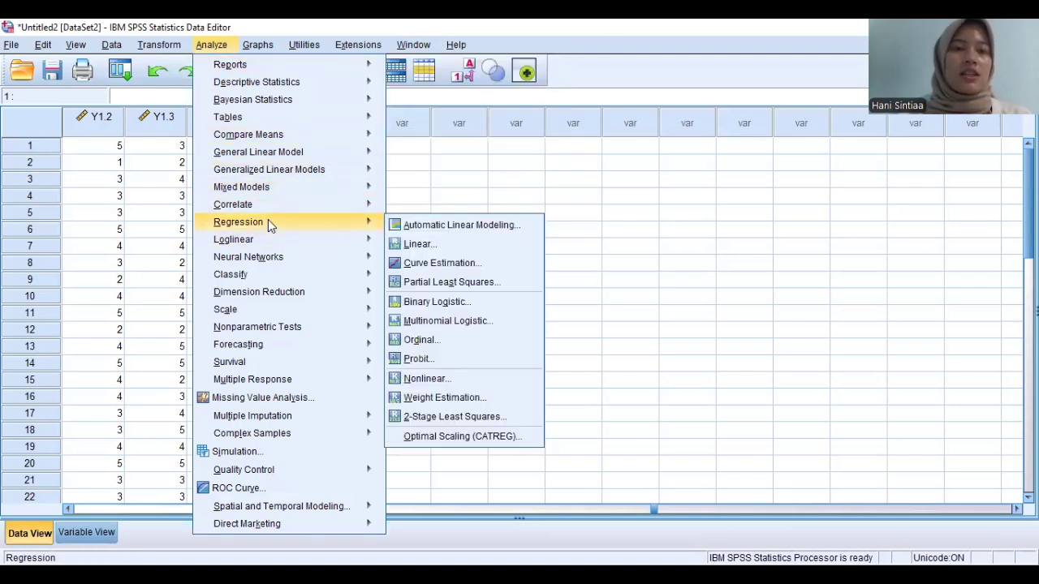
left_click(411, 245)
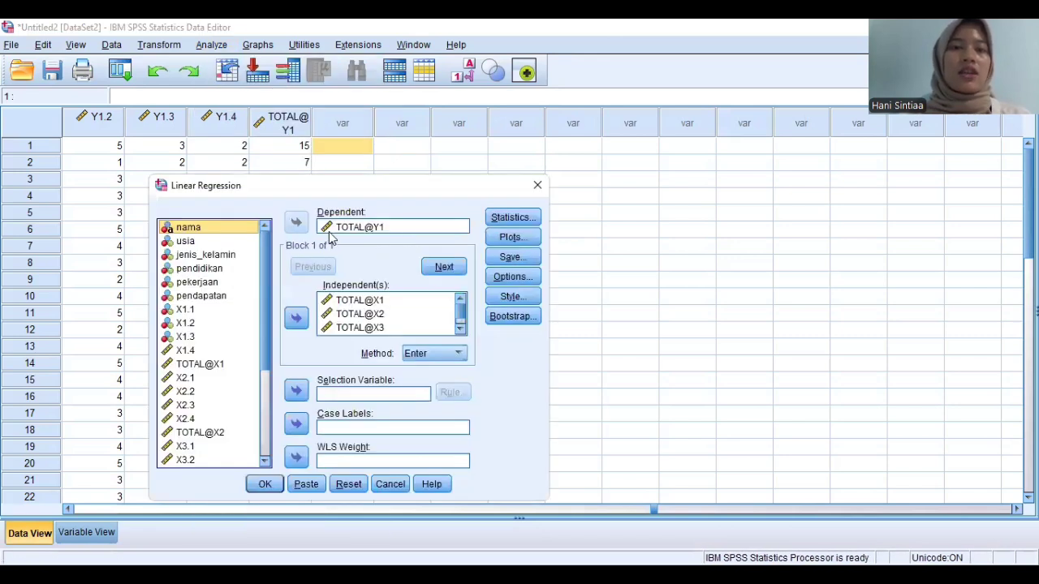
left_click(371, 228)
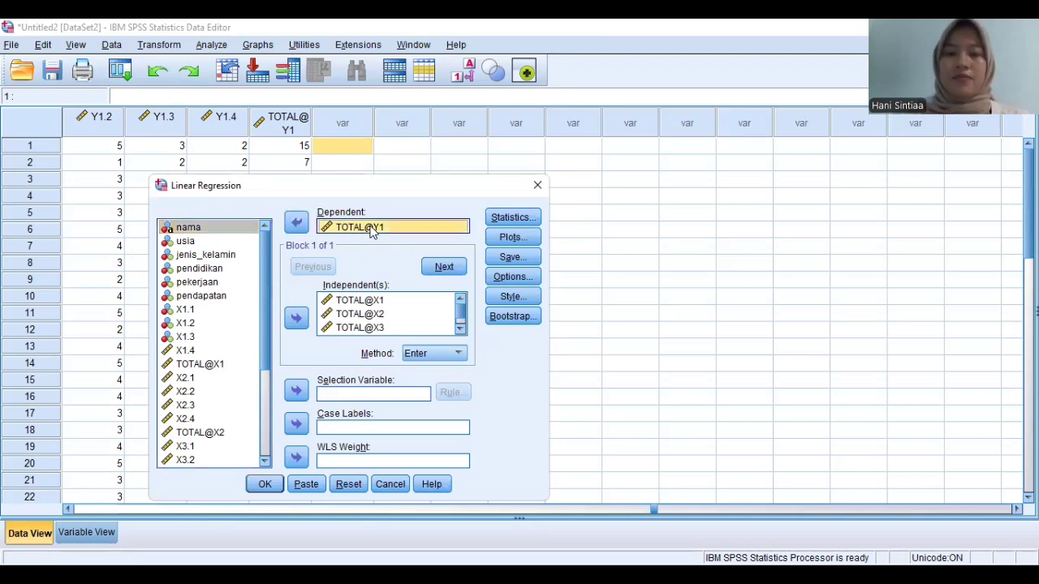
left_click(296, 223)
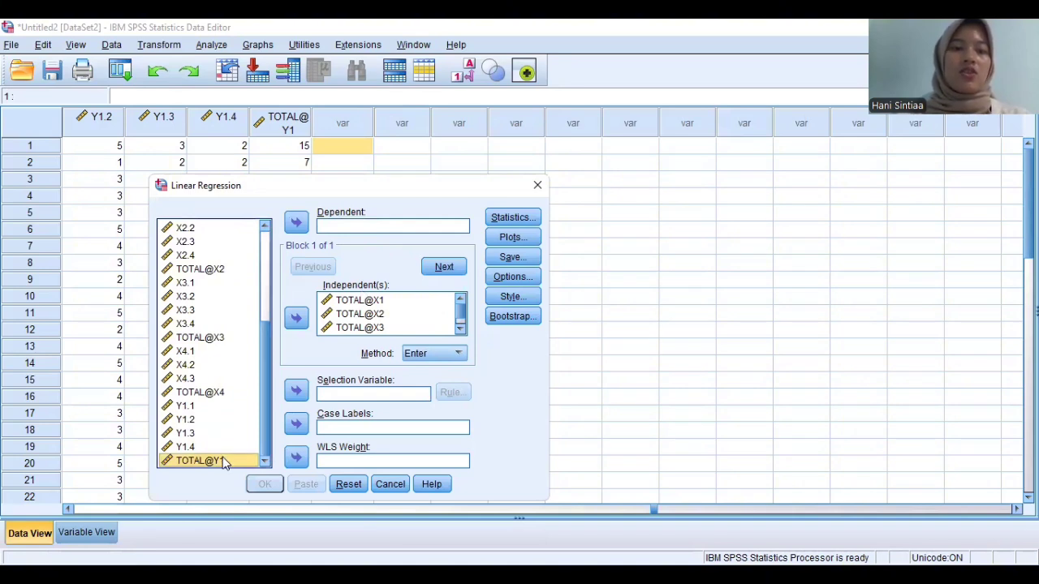
left_click(296, 222)
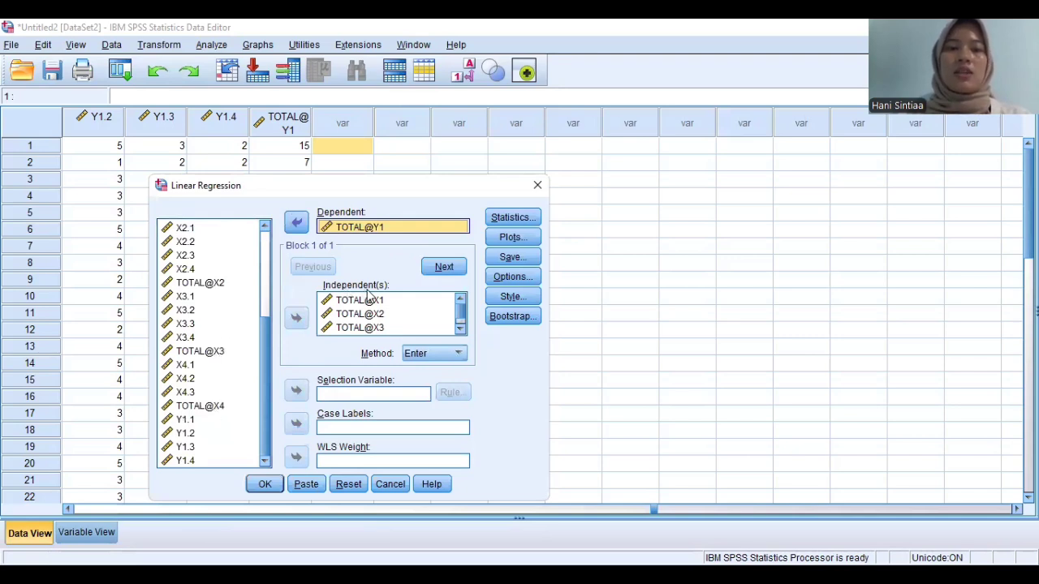
Run the linear regression with Unstandardized residuals saved and look through its output
left_click(509, 258)
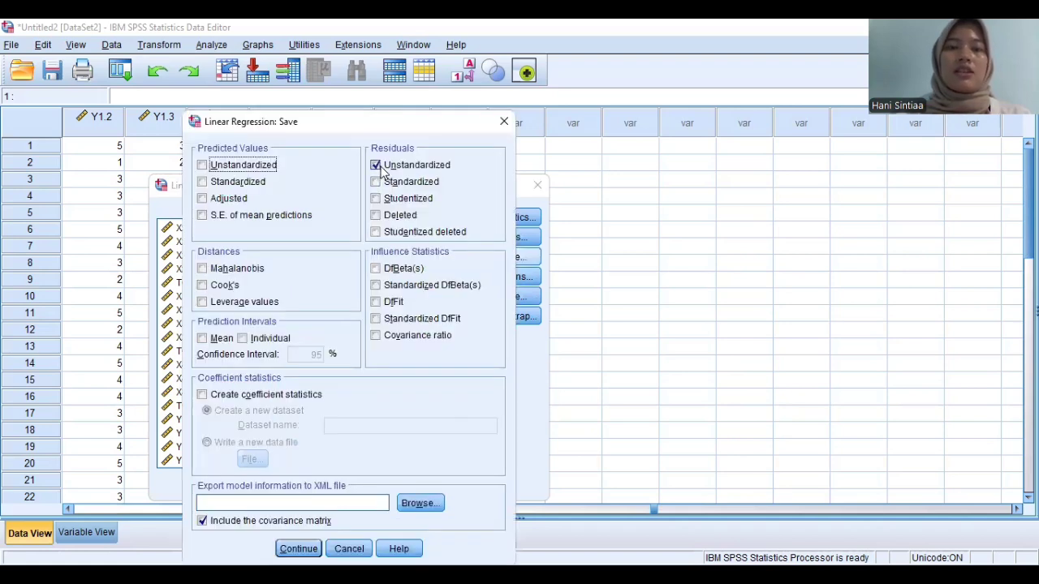
left_click(375, 166)
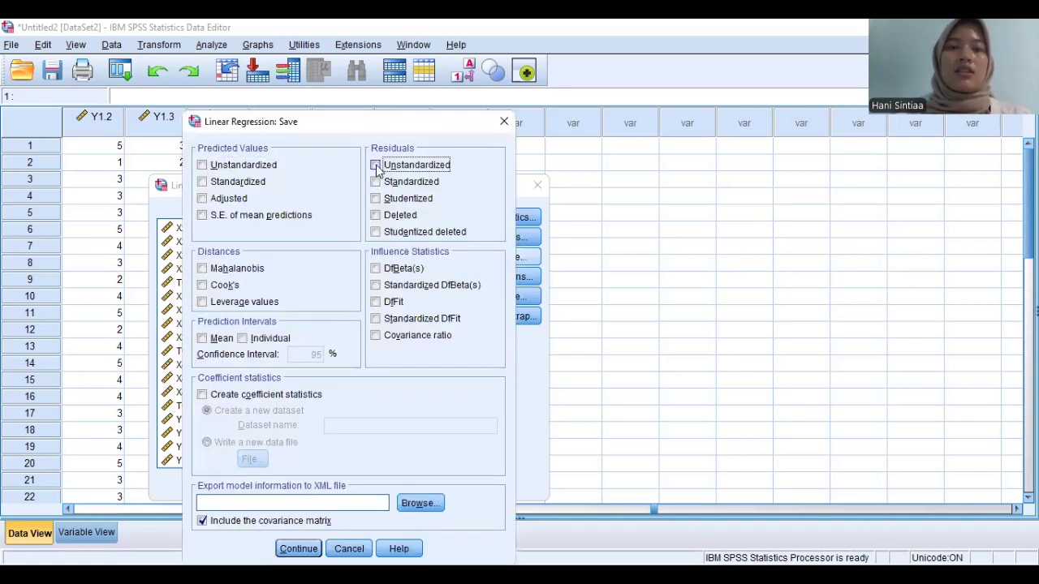
left_click(376, 166)
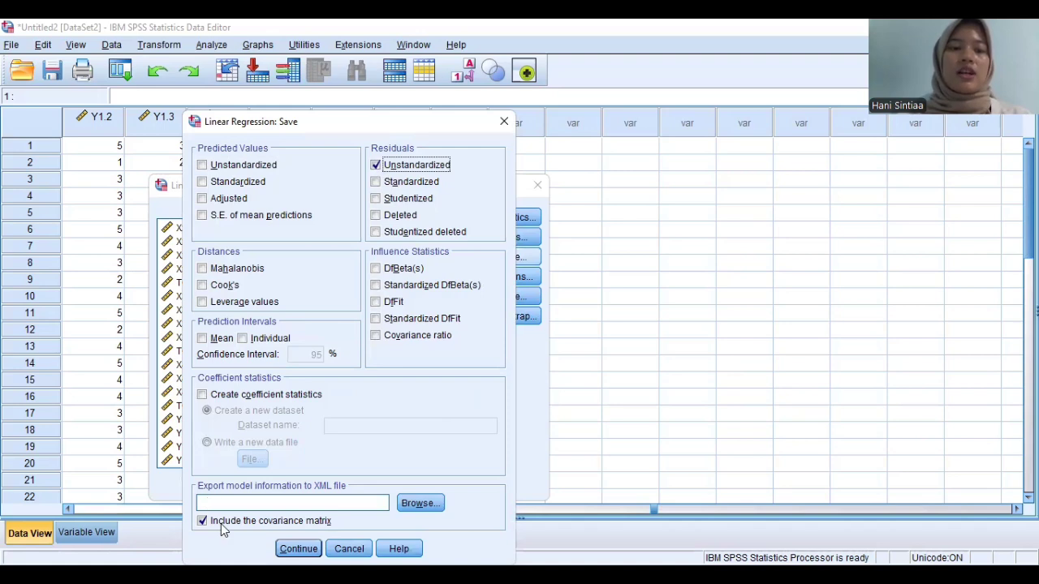
left_click(296, 549)
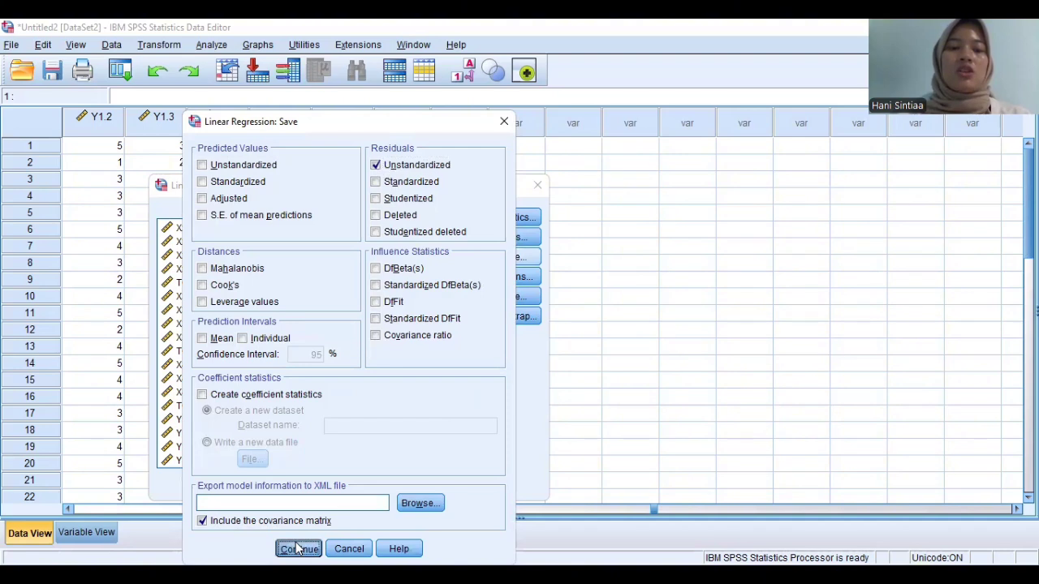
left_click(264, 485)
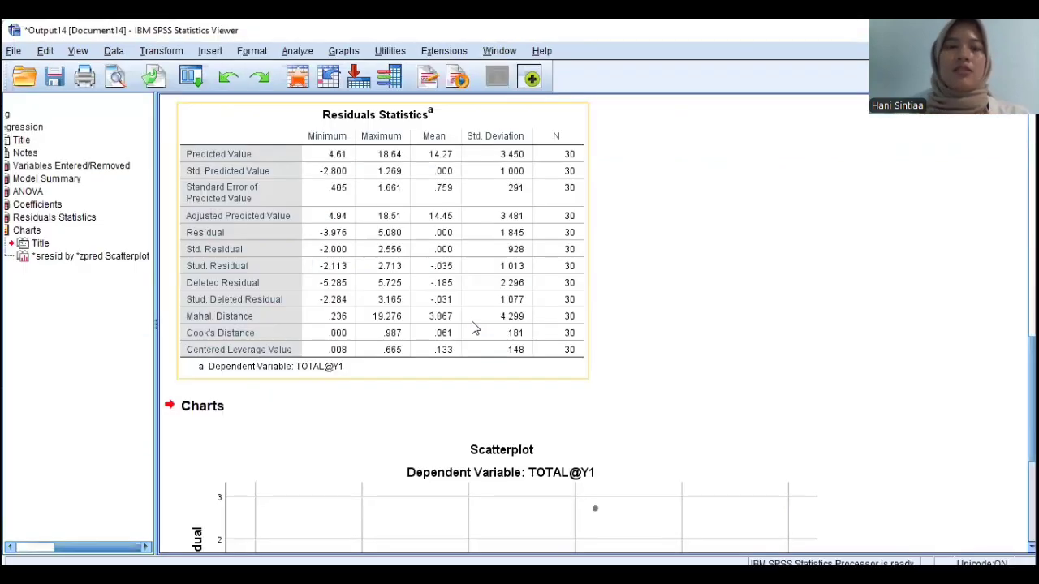
scroll(475, 328, "up", 15)
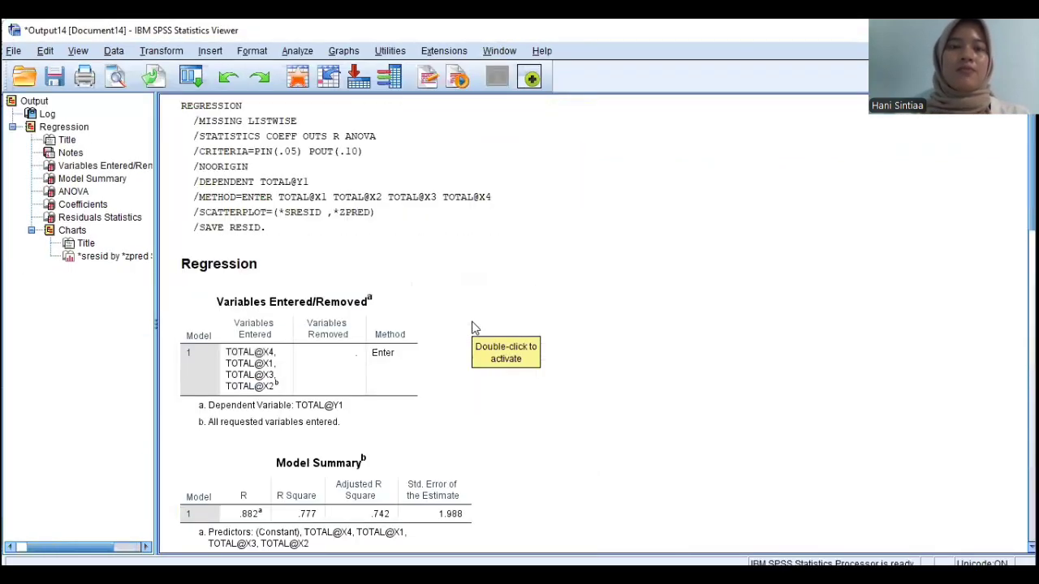
scroll(473, 325, "down", 15)
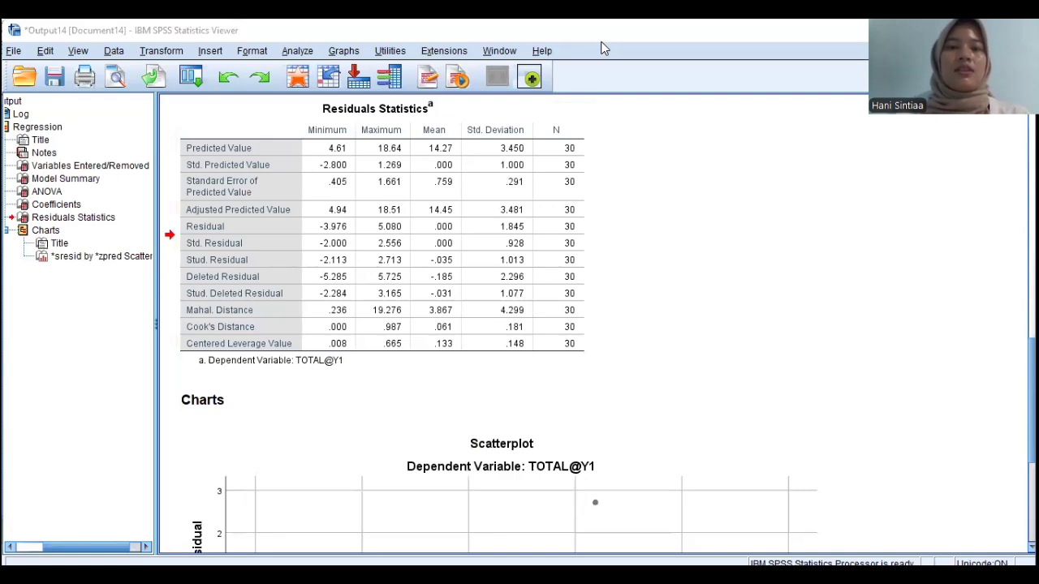
Return to the data and compute ABS_RES_1 as ABS(RES_1) from the saved residuals
key("alt+Tab")
left_click(374, 120)
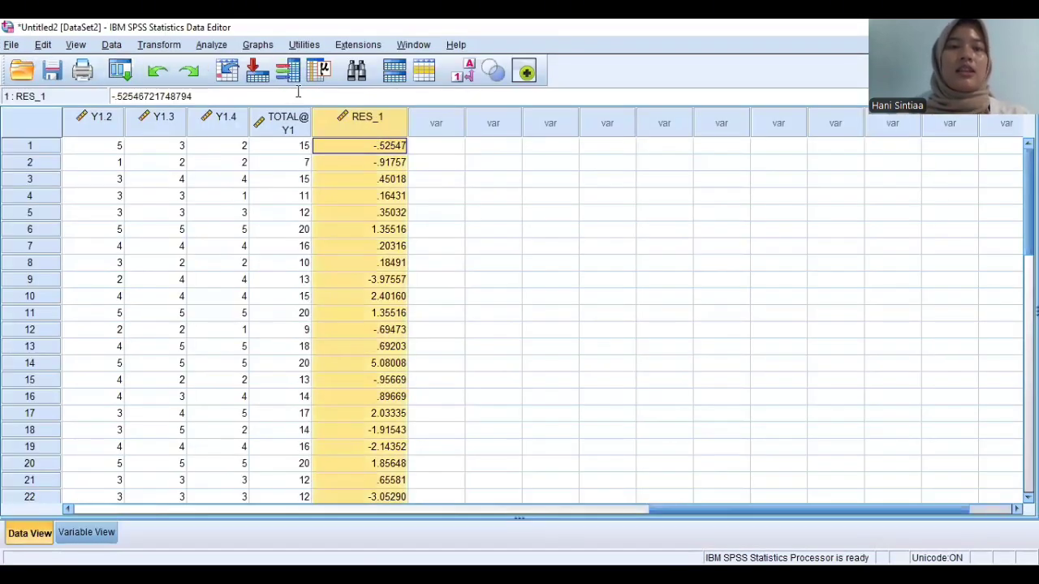
left_click(160, 44)
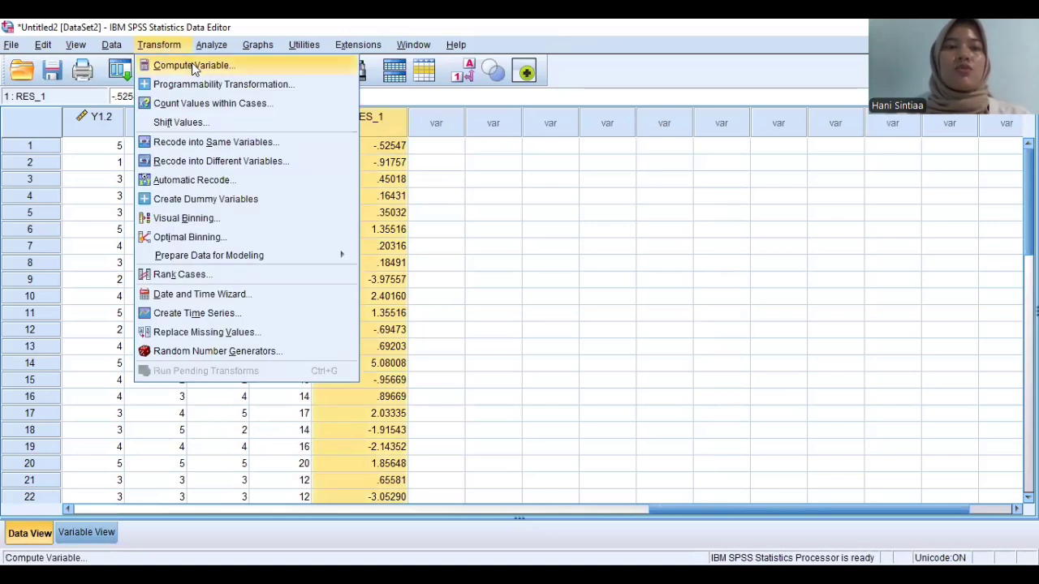
left_click(192, 65)
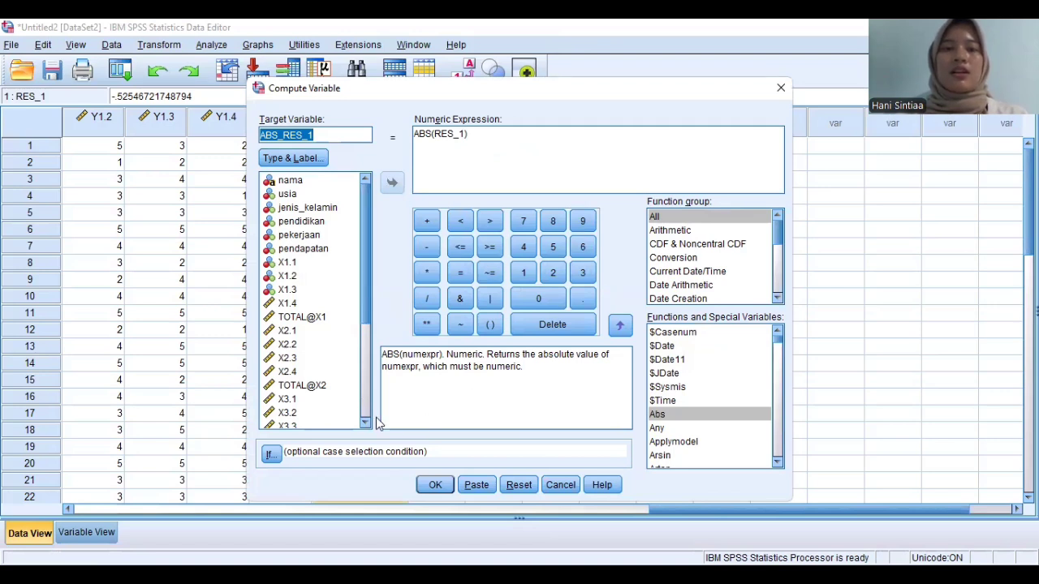
left_click_drag(366, 303, 380, 428)
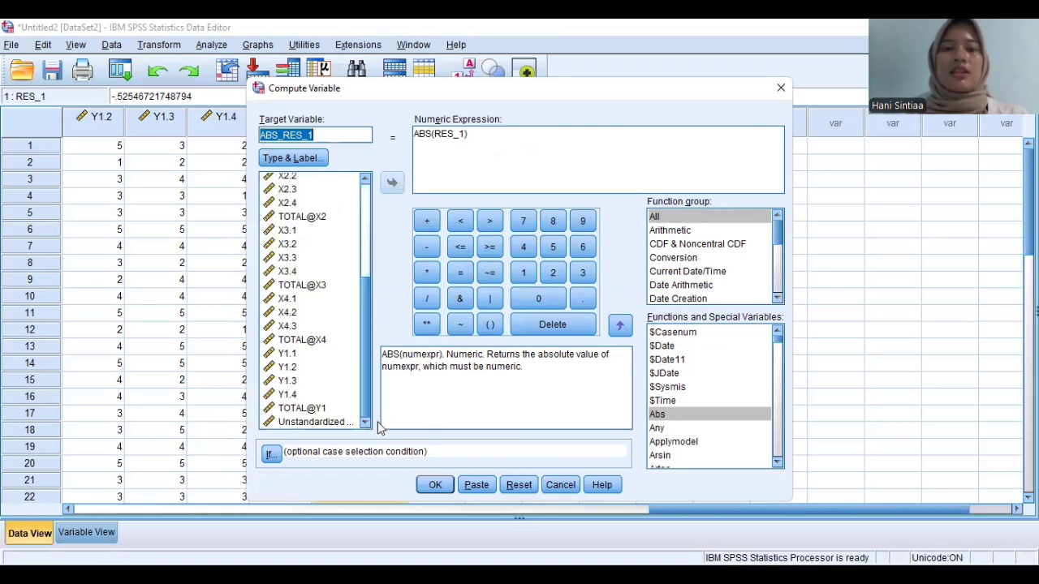
left_click(436, 485)
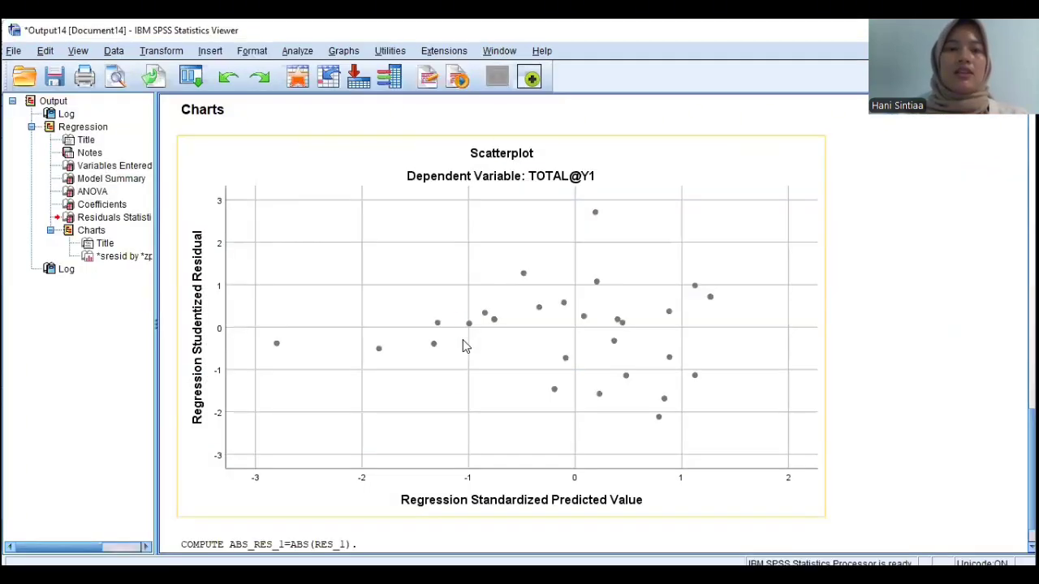
scroll(464, 347, "up", 5)
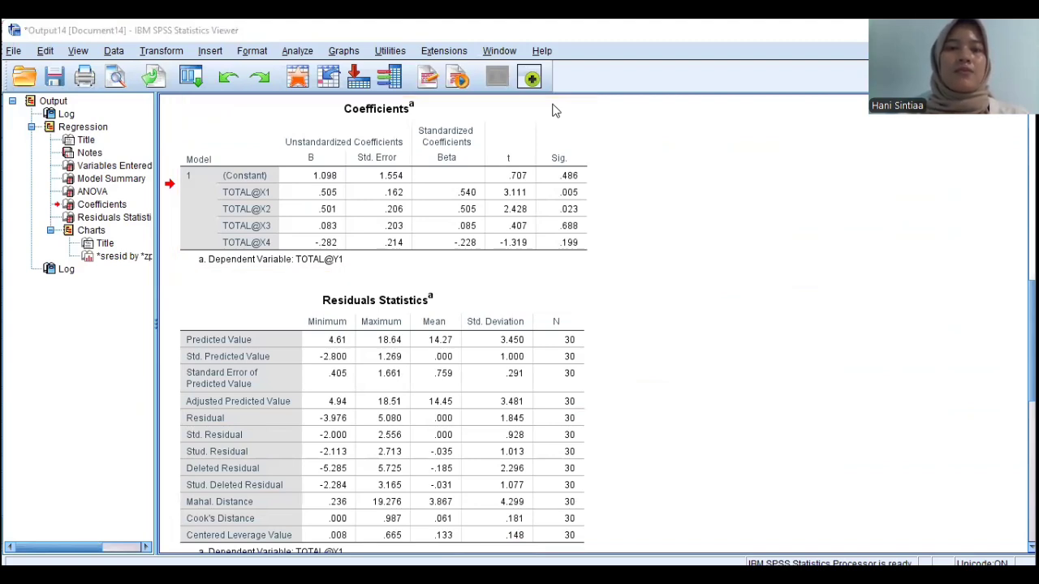
Return to the data, open Linear Regression and replace dependent variable TOTAL@Y1 with ABS_RES_1
key("alt+Tab")
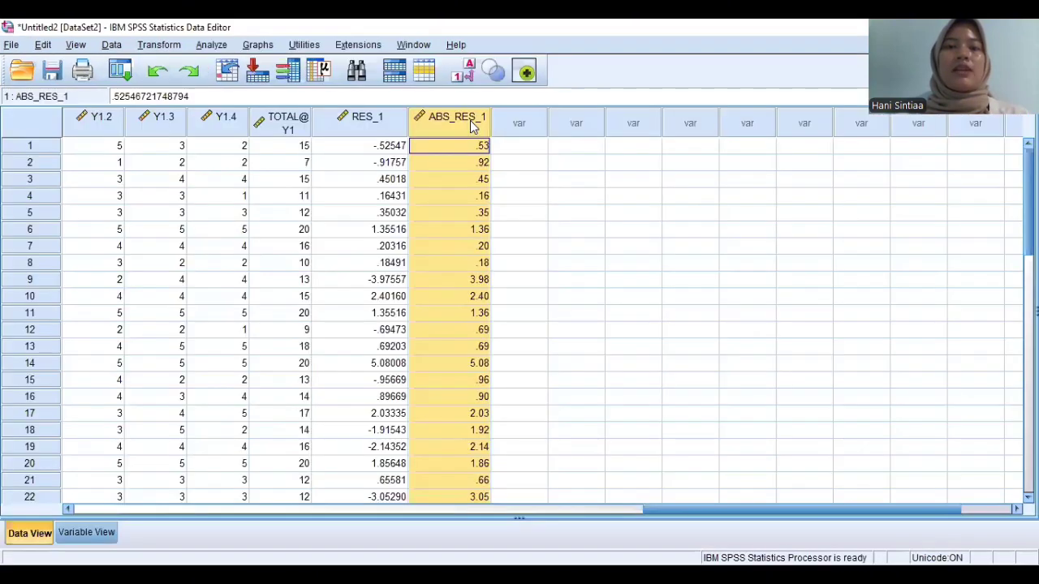
left_click(213, 46)
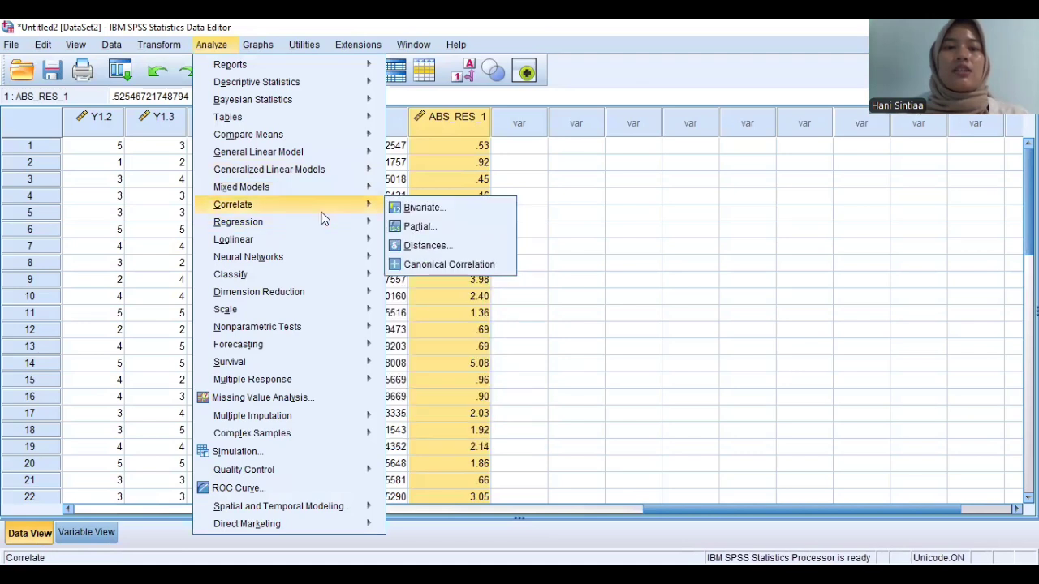
mouse_move(347, 220)
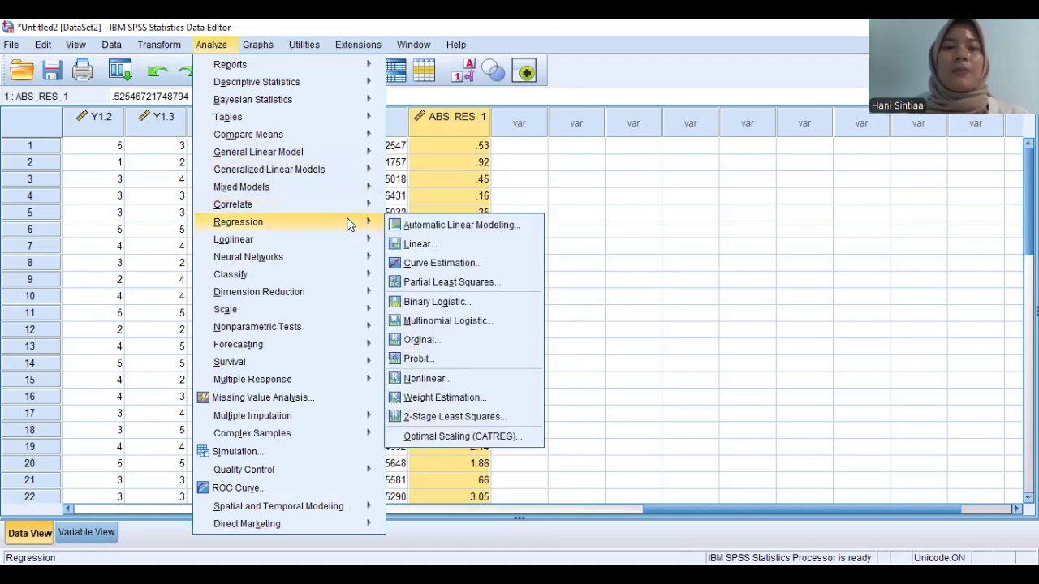
left_click(409, 244)
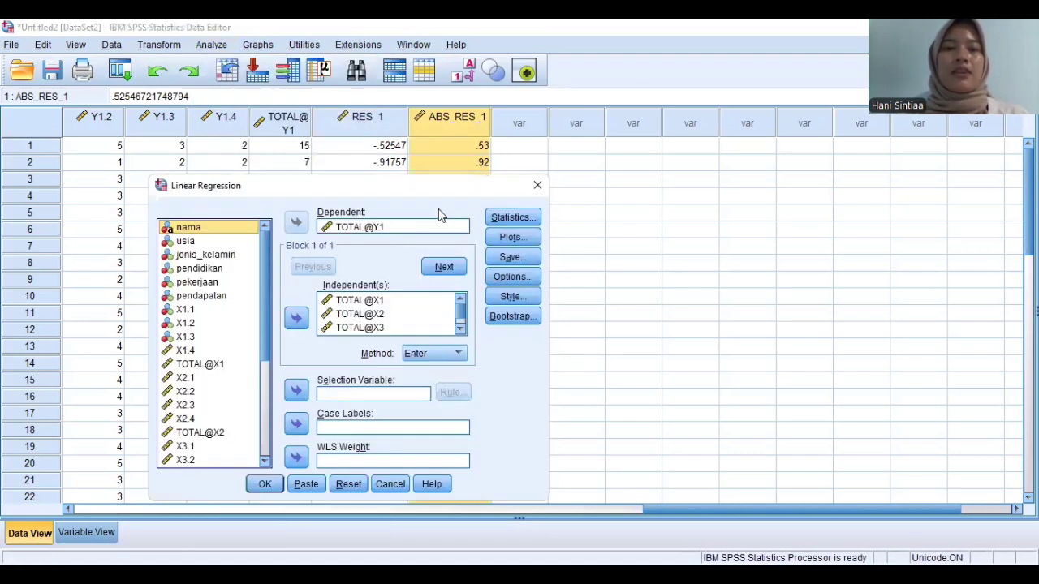
left_click(345, 227)
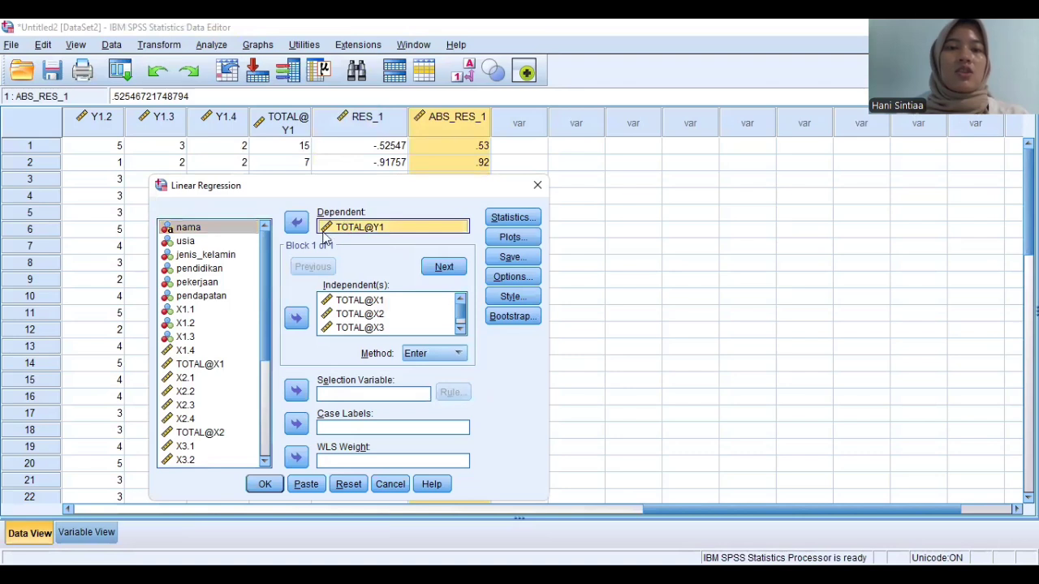
left_click(297, 224)
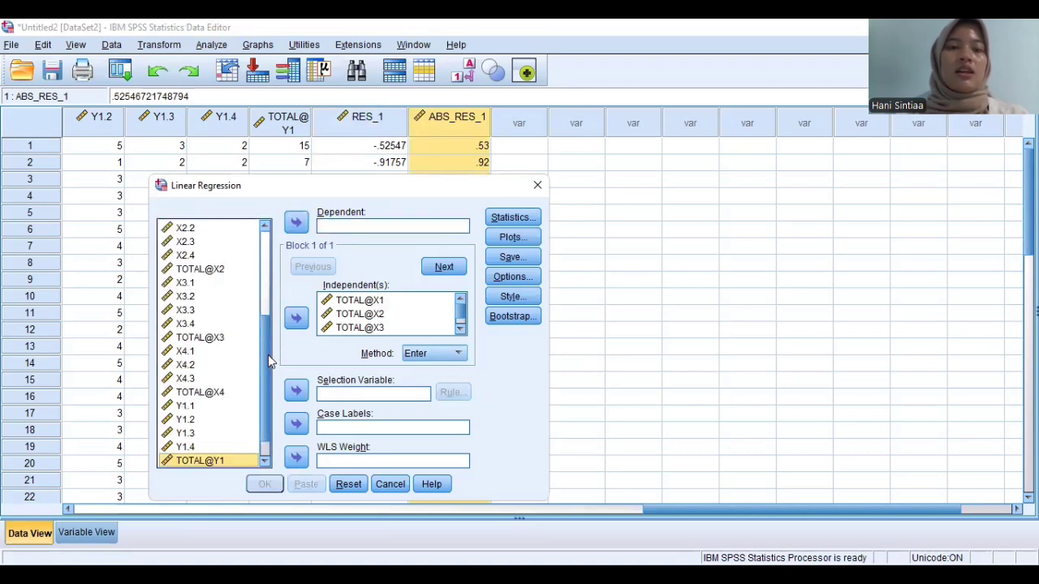
scroll(271, 355, "down", 2)
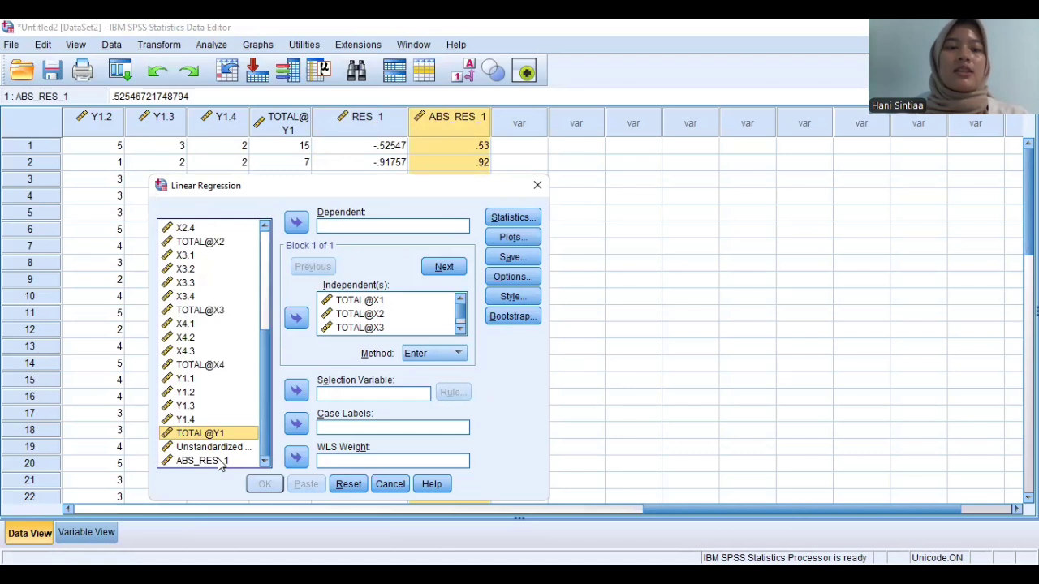
left_click(217, 461)
left_click(297, 224)
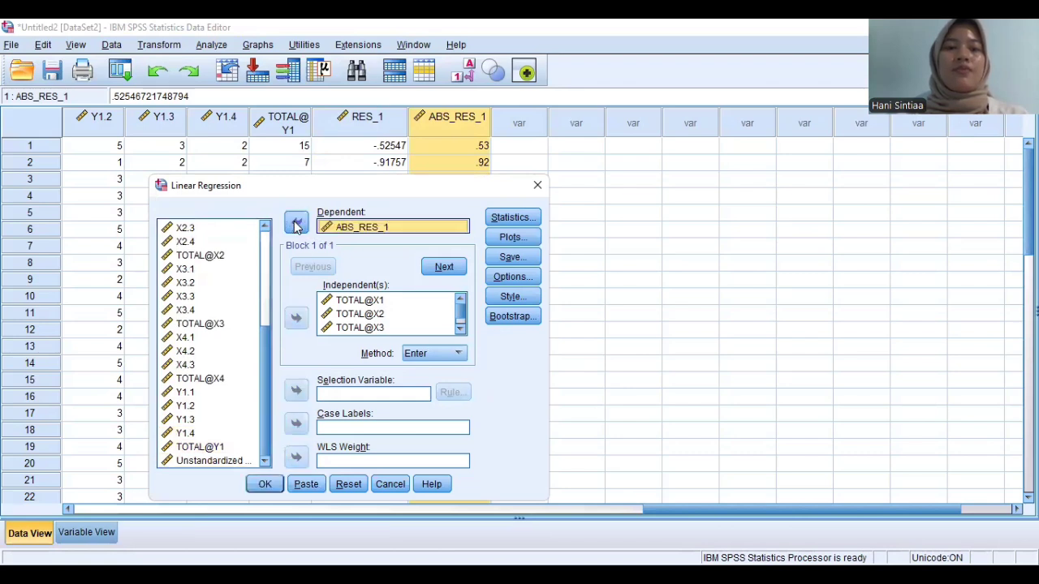
Run the ABS_RES_1 regression with Unstandardized residuals saved and switch to its output
left_click(506, 260)
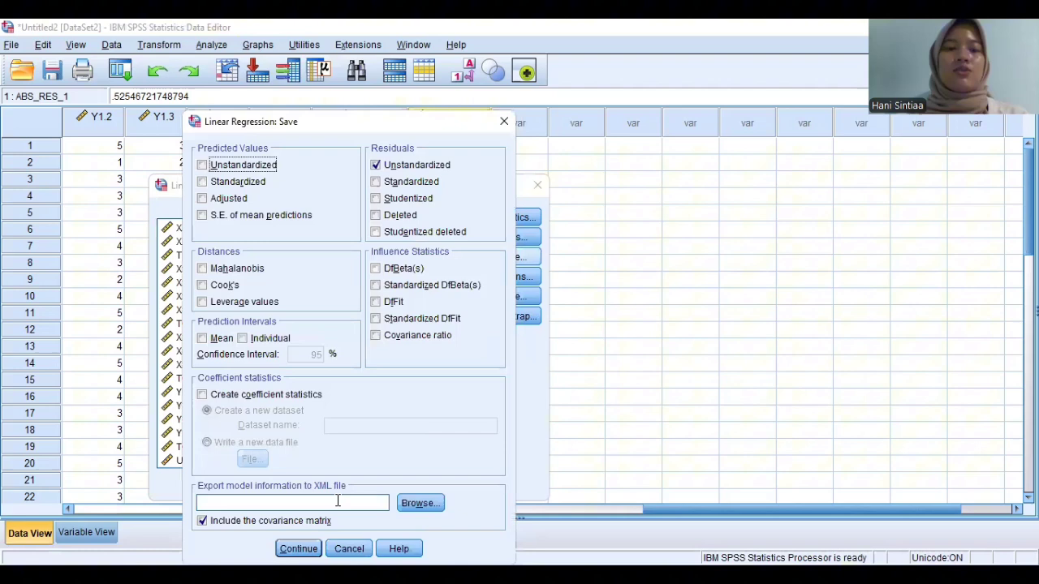
left_click(297, 549)
left_click(264, 485)
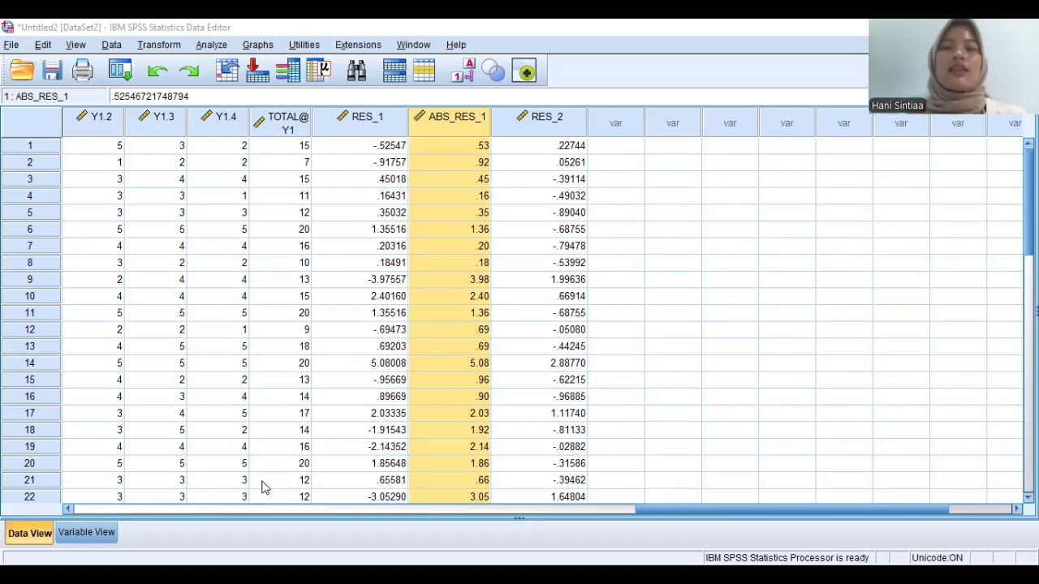
key("alt+Tab")
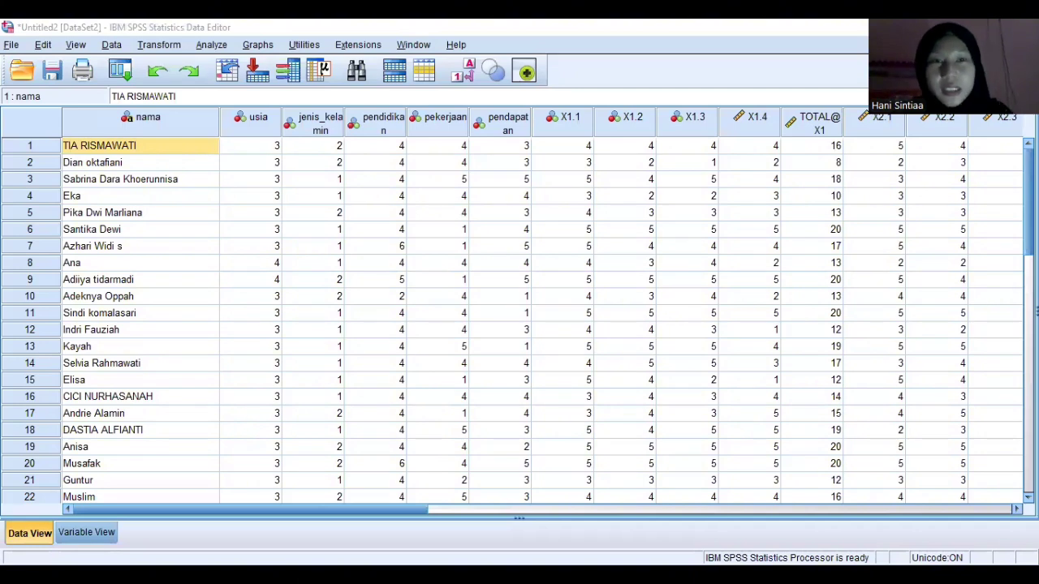
Run a linear regression of TOTAL@Y1 on TOTAL@X1 to TOTAL@X4 with Estimates, Model fit, Covariance matrix and Collinearity diagnostics
left_click(198, 47)
mouse_move(297, 222)
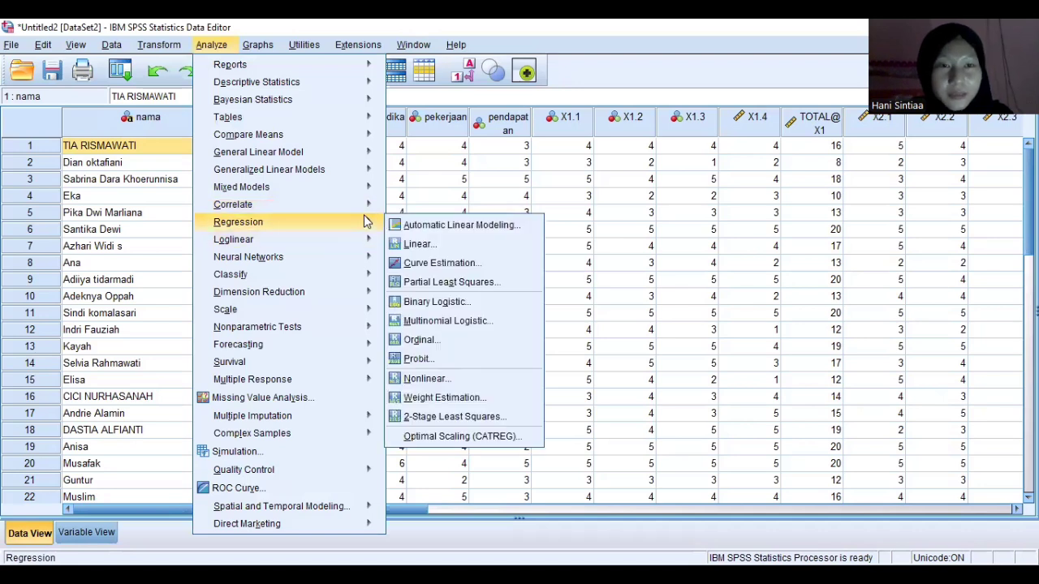
left_click(419, 244)
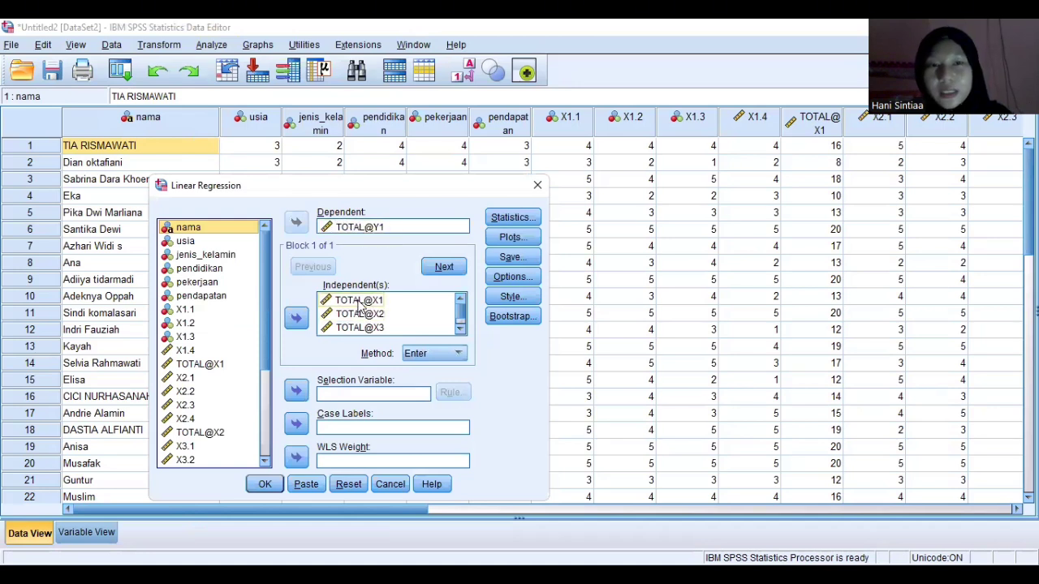
left_click(460, 331)
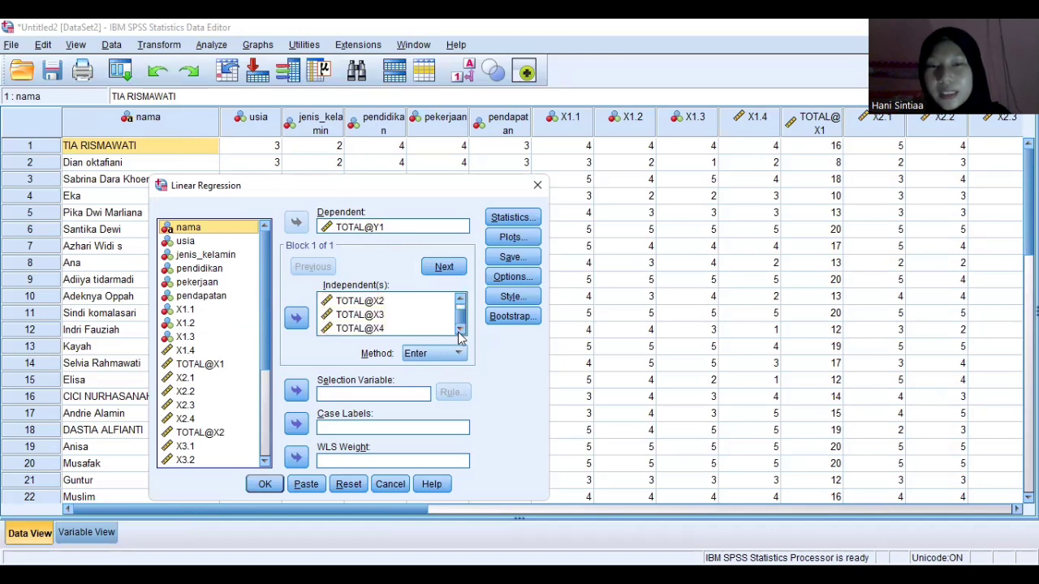
left_click(509, 220)
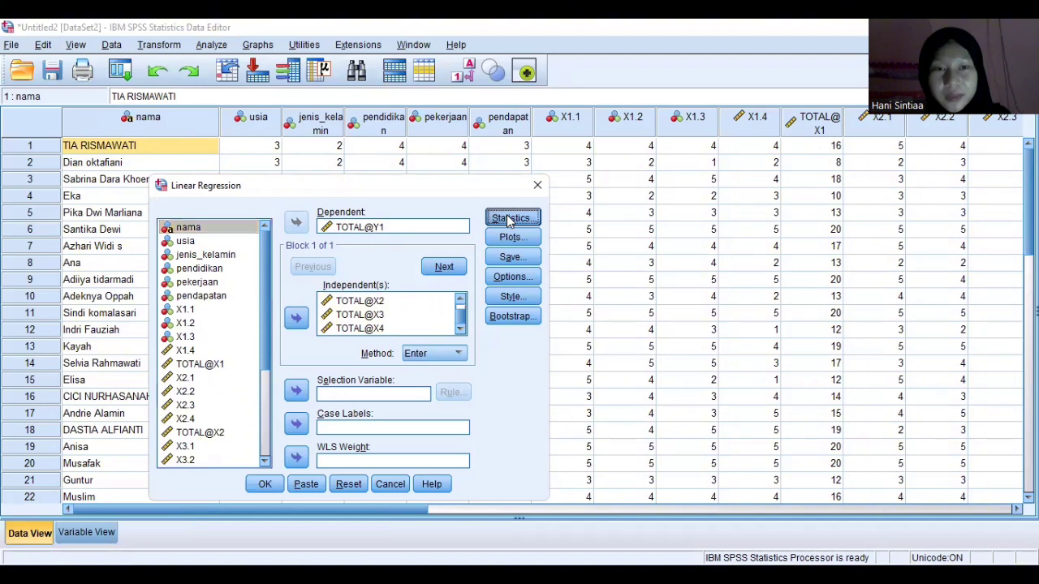
left_click(366, 319)
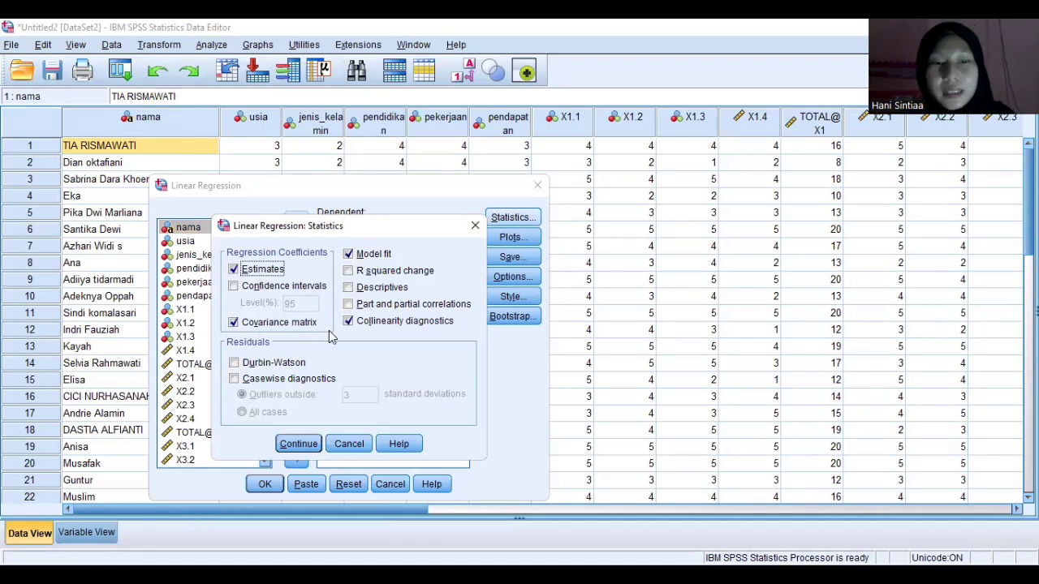
left_click(297, 443)
left_click(268, 484)
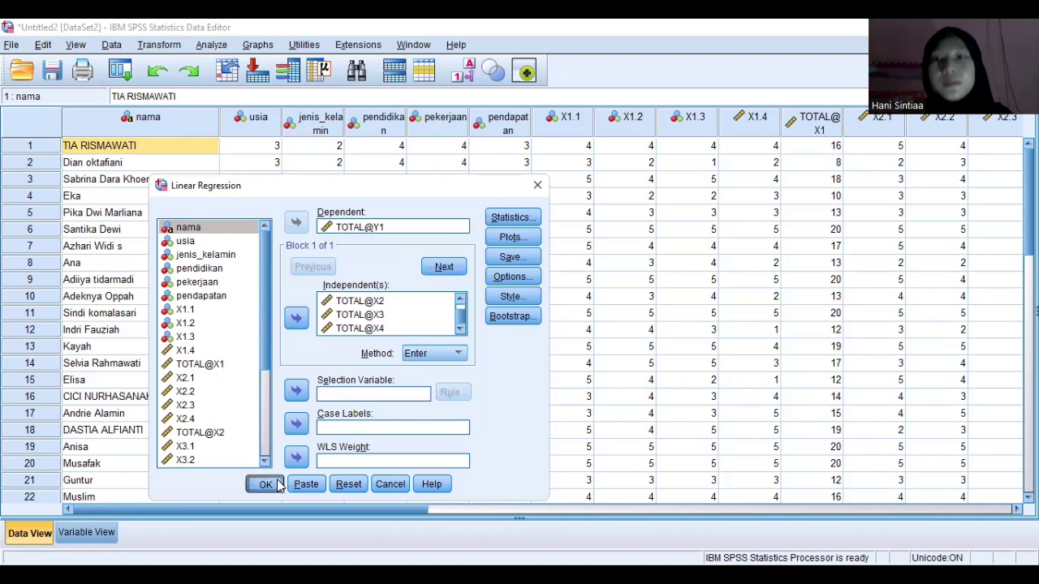
left_click(266, 484)
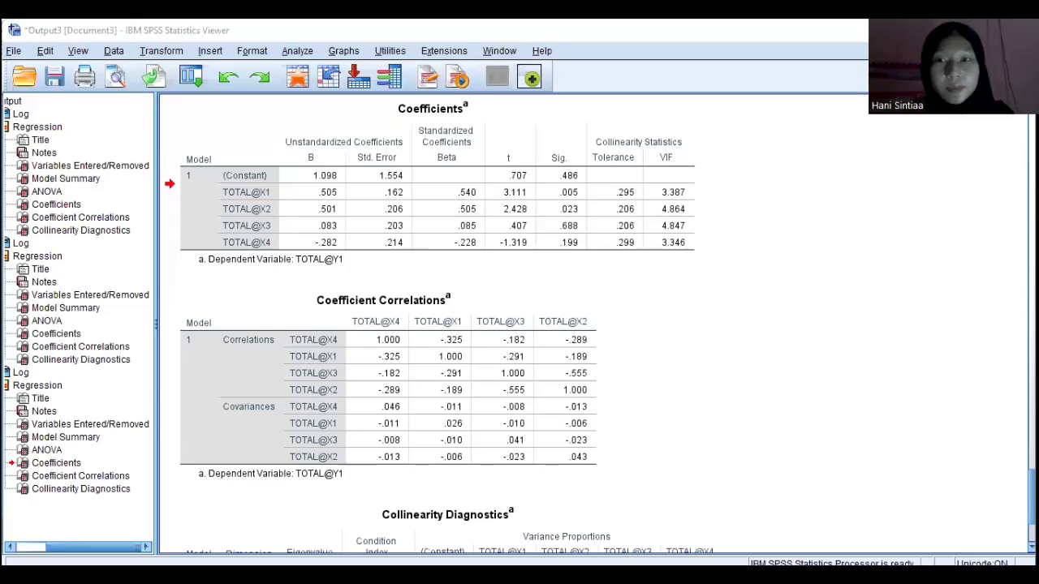
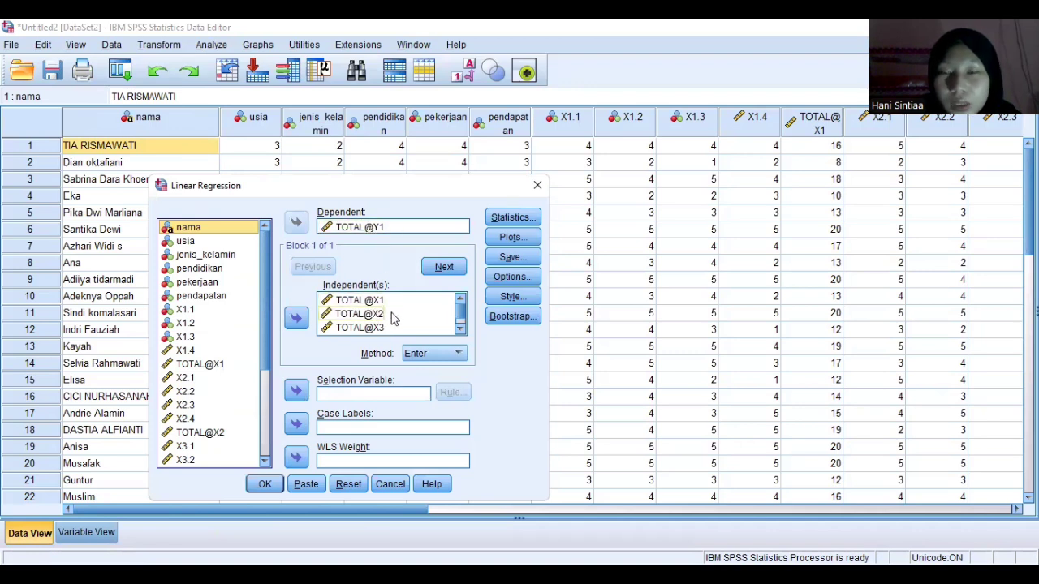
Run the TOTAL@Y1 regression on the four X totals with only Estimates and Model fit selected in its statistics
left_click(461, 328)
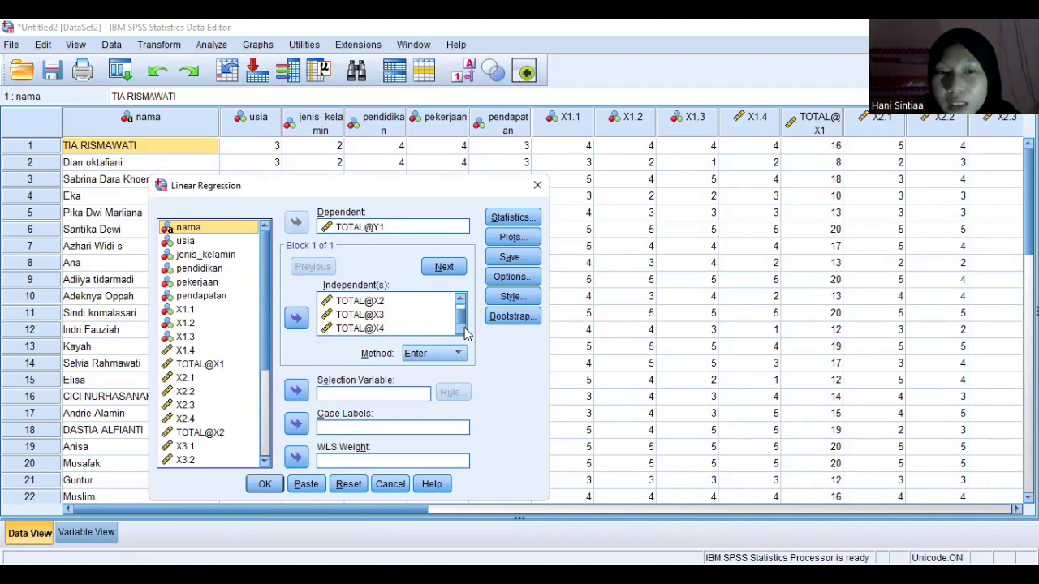
left_click(513, 218)
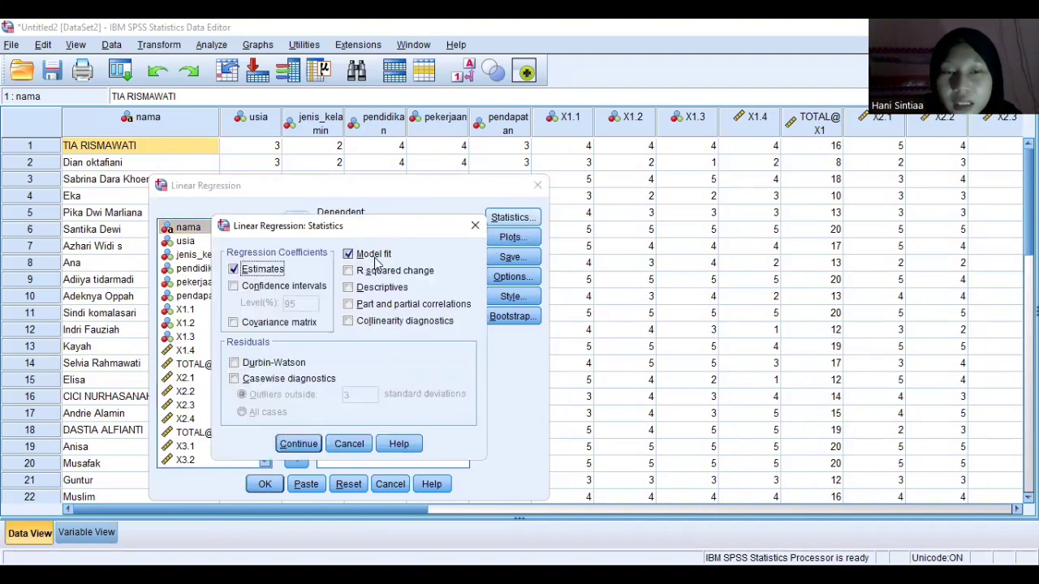
left_click(302, 444)
left_click(263, 486)
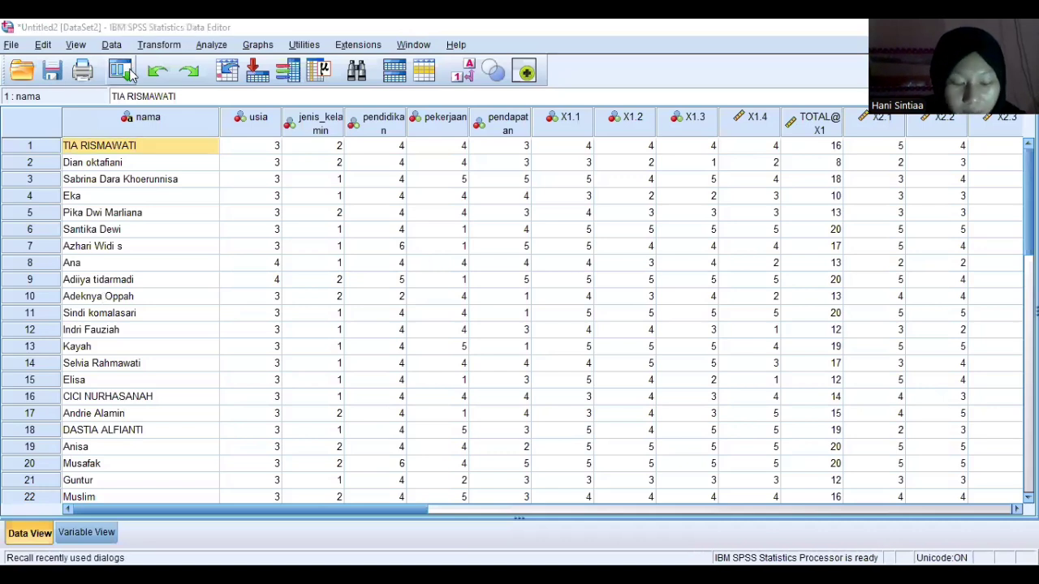
Reopen Linear Regression, rerun TOTAL@Y1 on the four X totals with Estimates and Model fit, and return from the output to the data
left_click(210, 46)
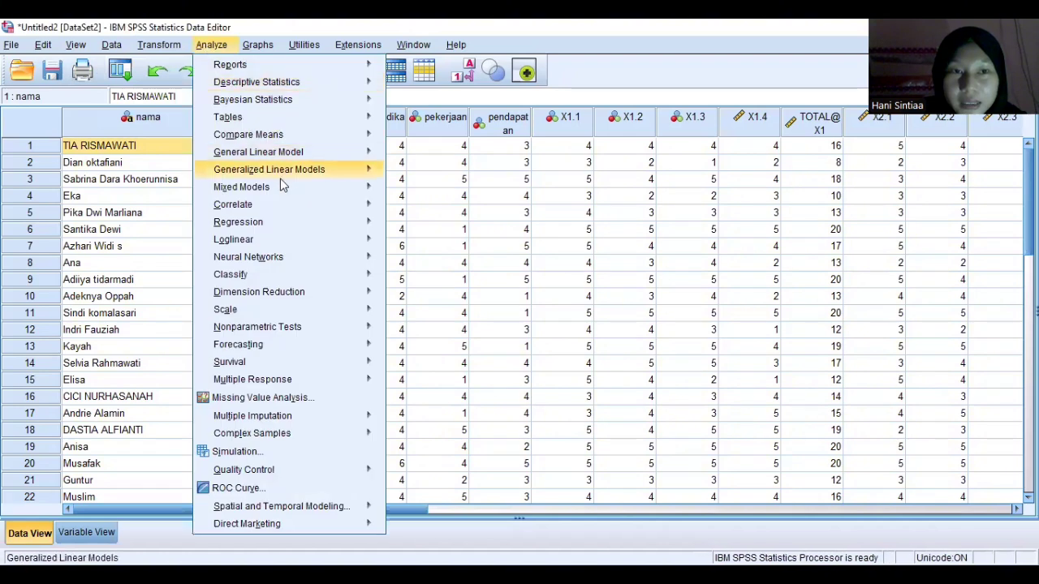
mouse_move(264, 241)
mouse_move(273, 222)
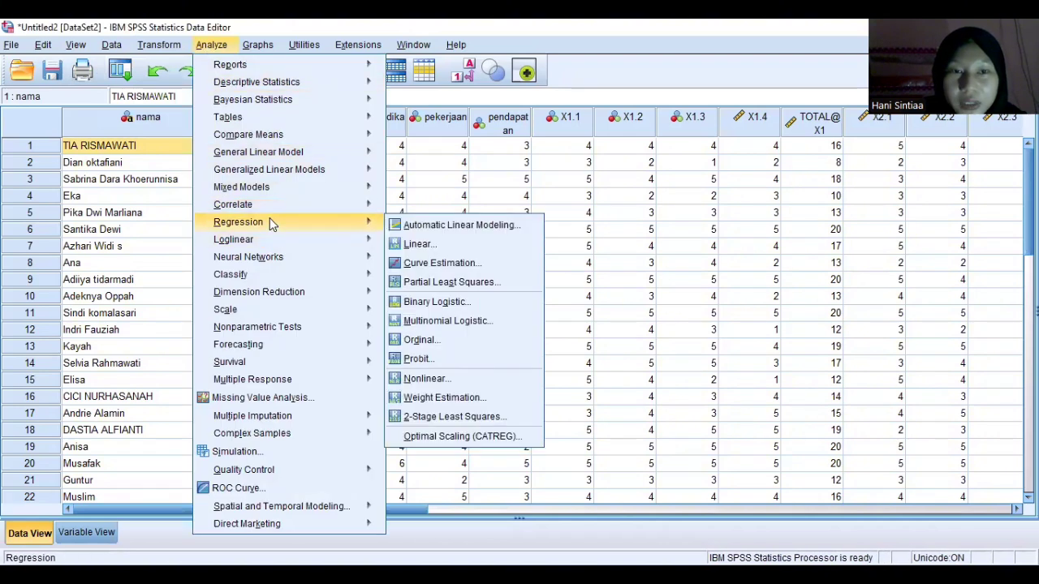
left_click(418, 245)
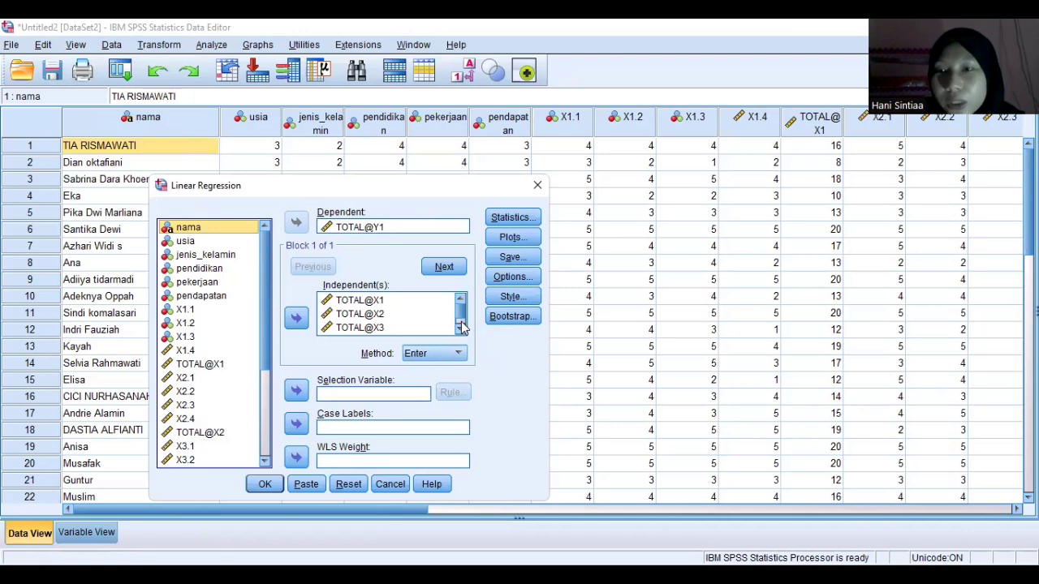
left_click(511, 218)
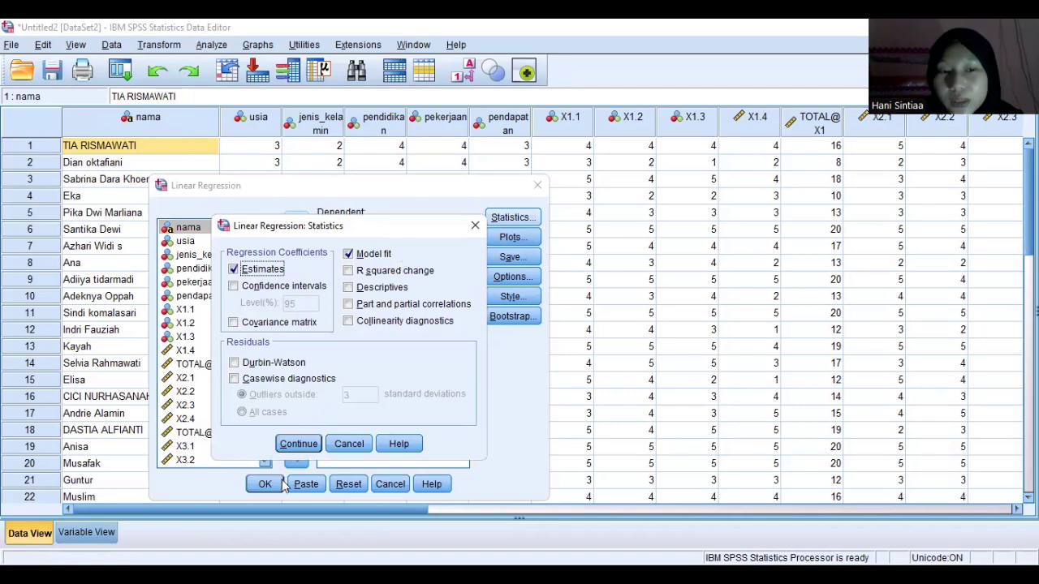
left_click(296, 444)
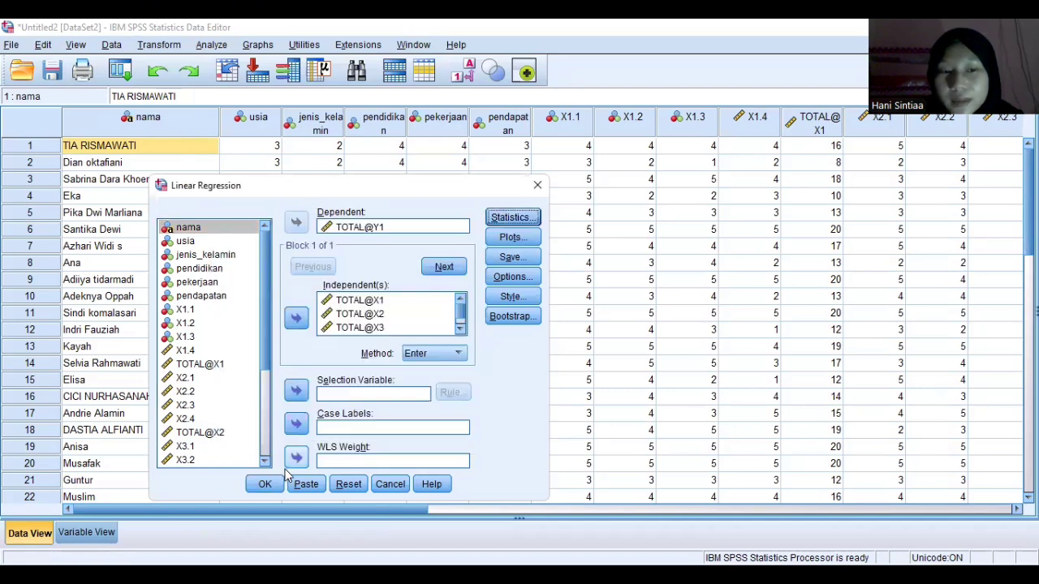
left_click(275, 485)
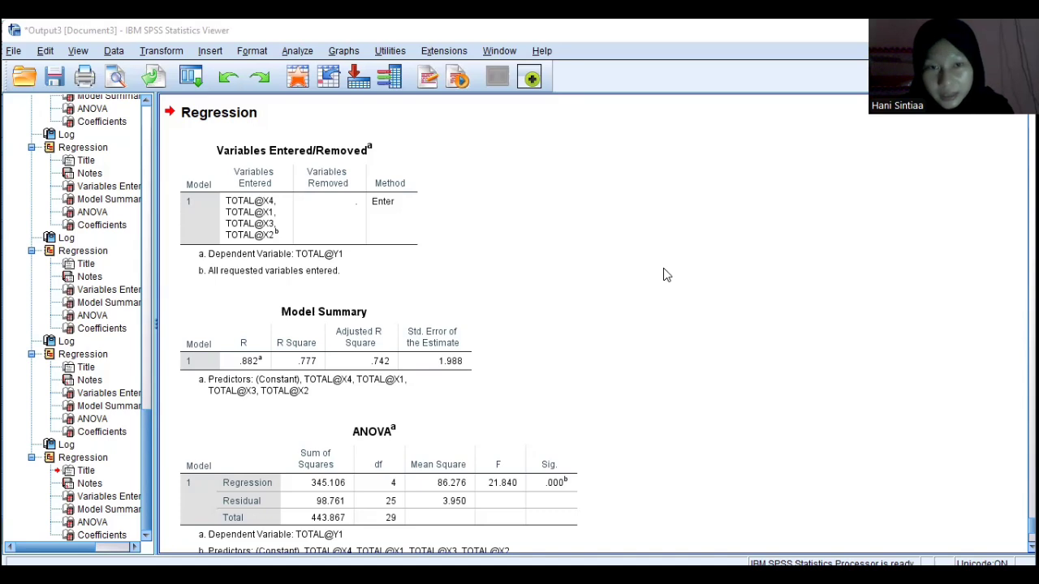
left_click(531, 79)
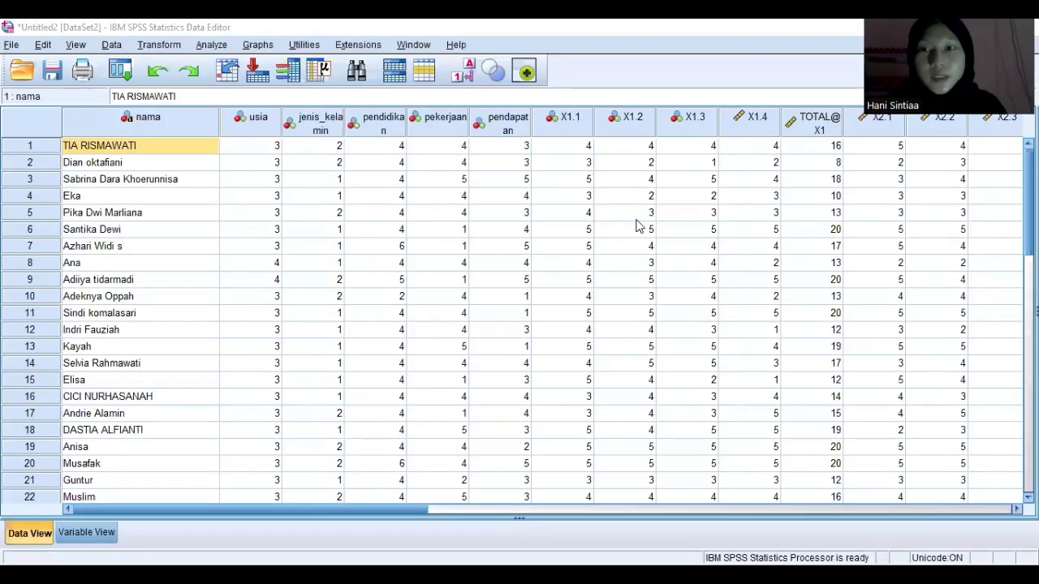